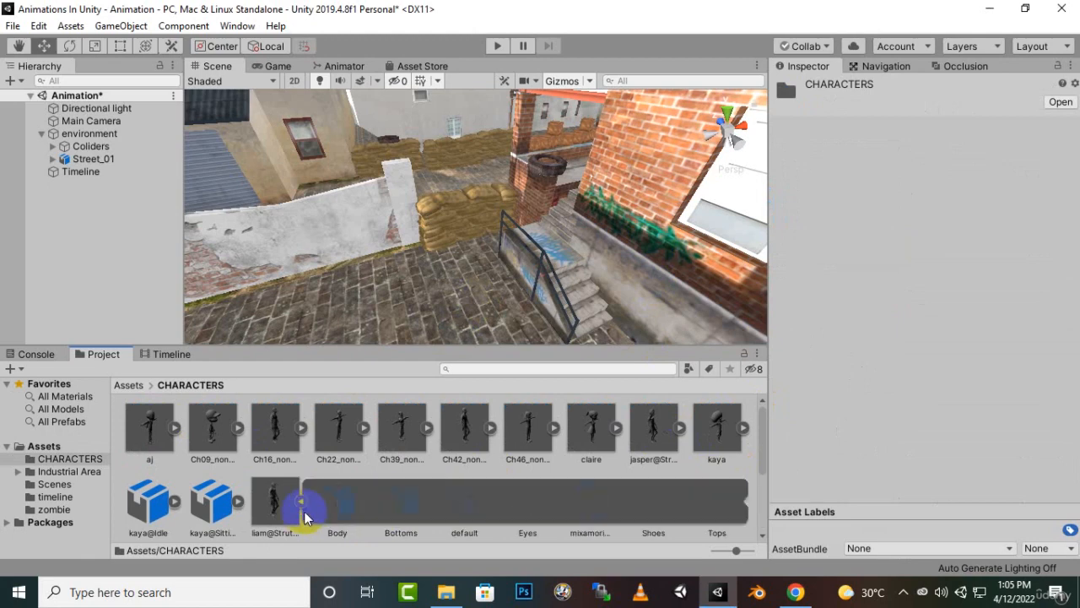
Set the Animation Type of all 14 models in the CHARACTERS folder to Humanoid and apply the change.
{"action": "left_click", "coordinate": [278, 506]}
{"action": "left_click", "coordinate": [297, 504]}
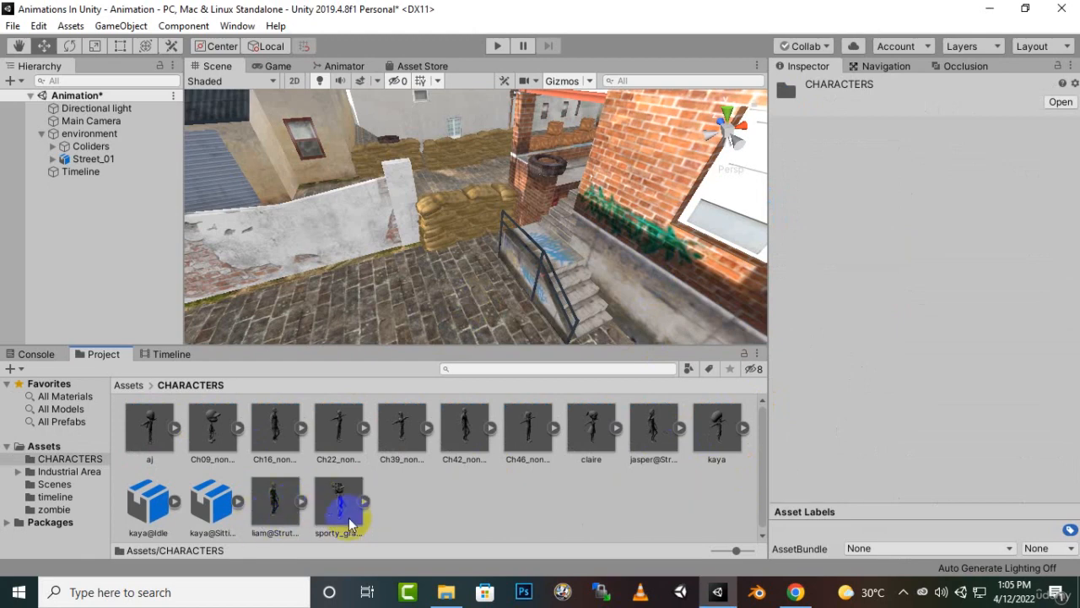
{"action": "left_click", "coordinate": [338, 500]}
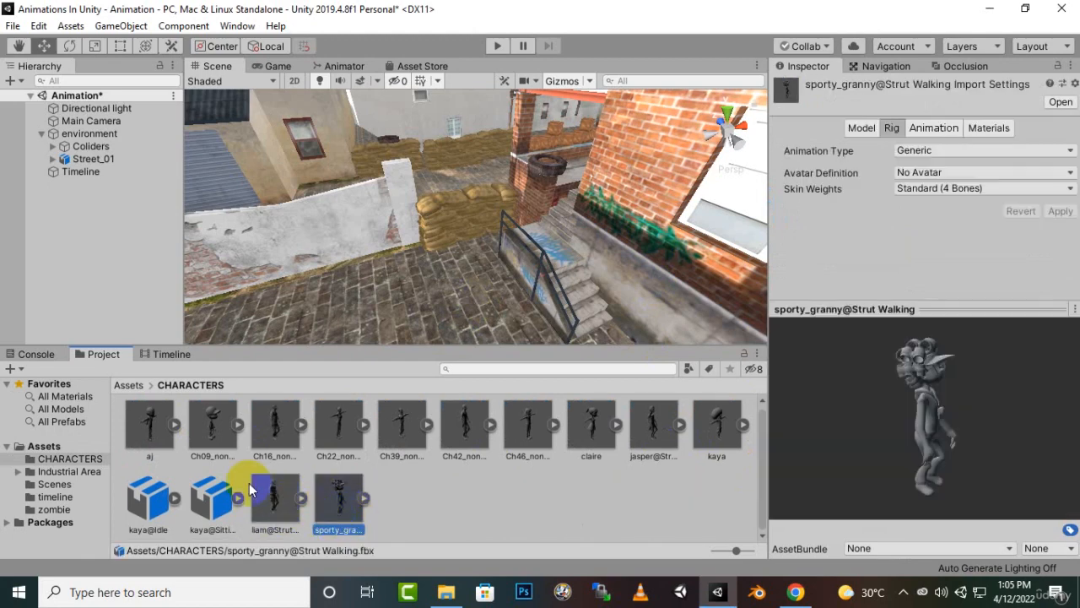
{"action": "left_click", "coordinate": [150, 426], "text": "shift"}
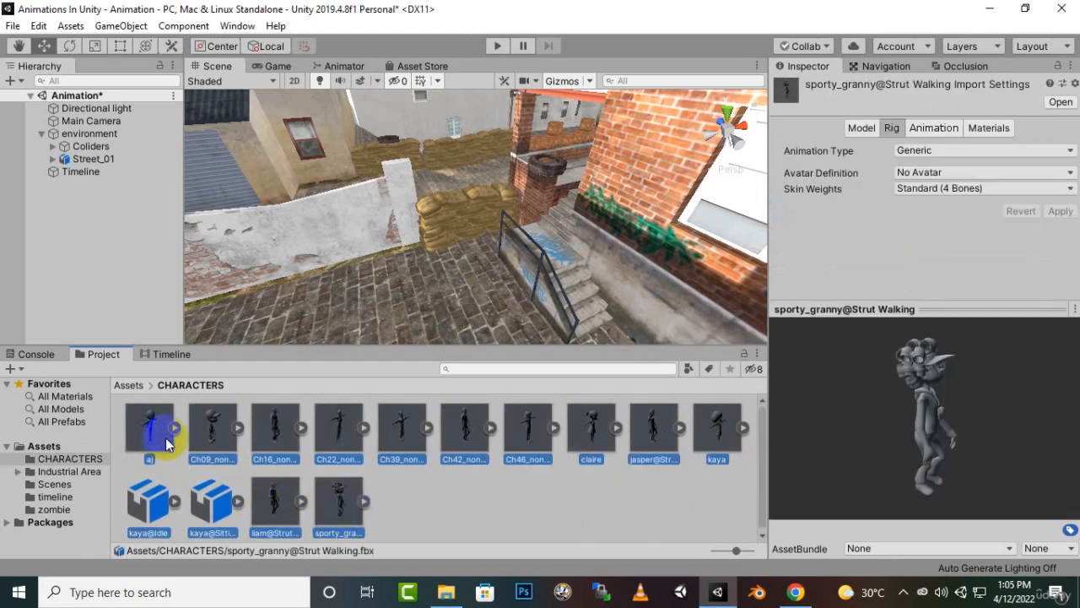
{"action": "left_click", "coordinate": [922, 150]}
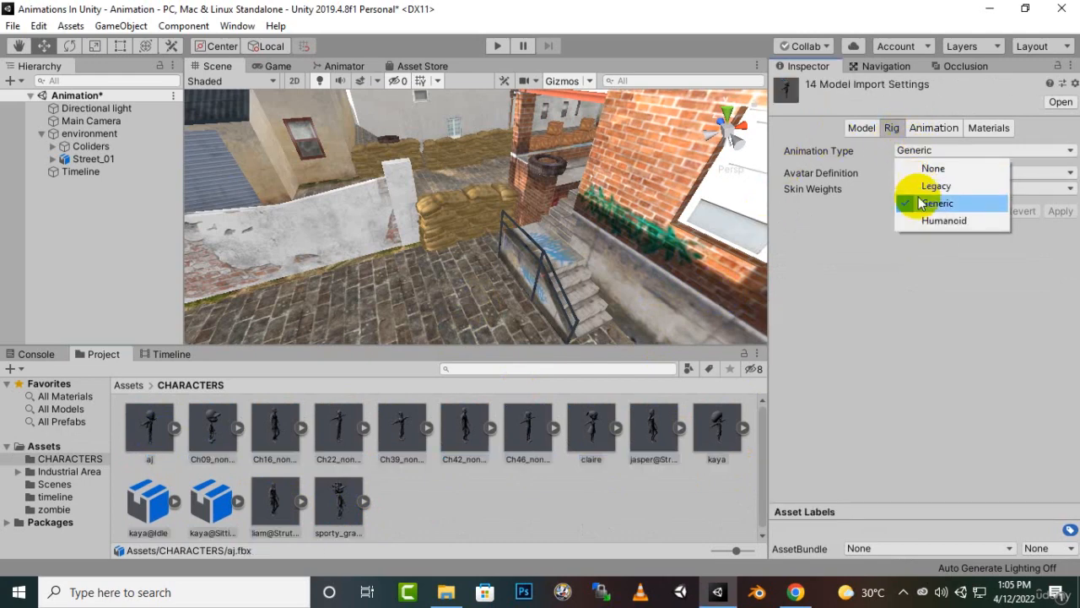
{"action": "left_click", "coordinate": [926, 220]}
{"action": "left_click", "coordinate": [1057, 249]}
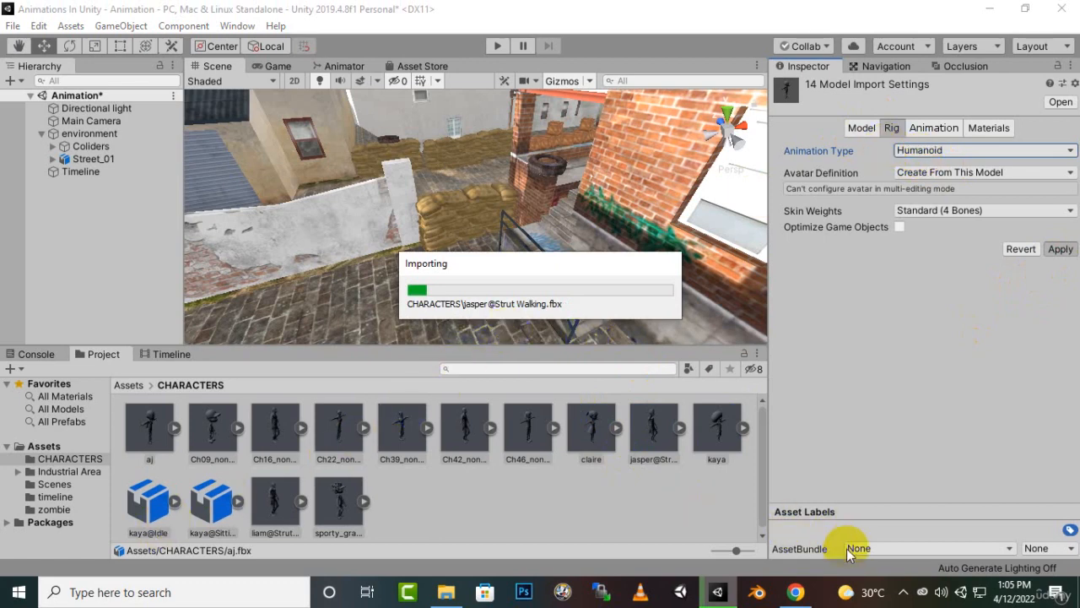
{"action": "left_click", "coordinate": [903, 594]}
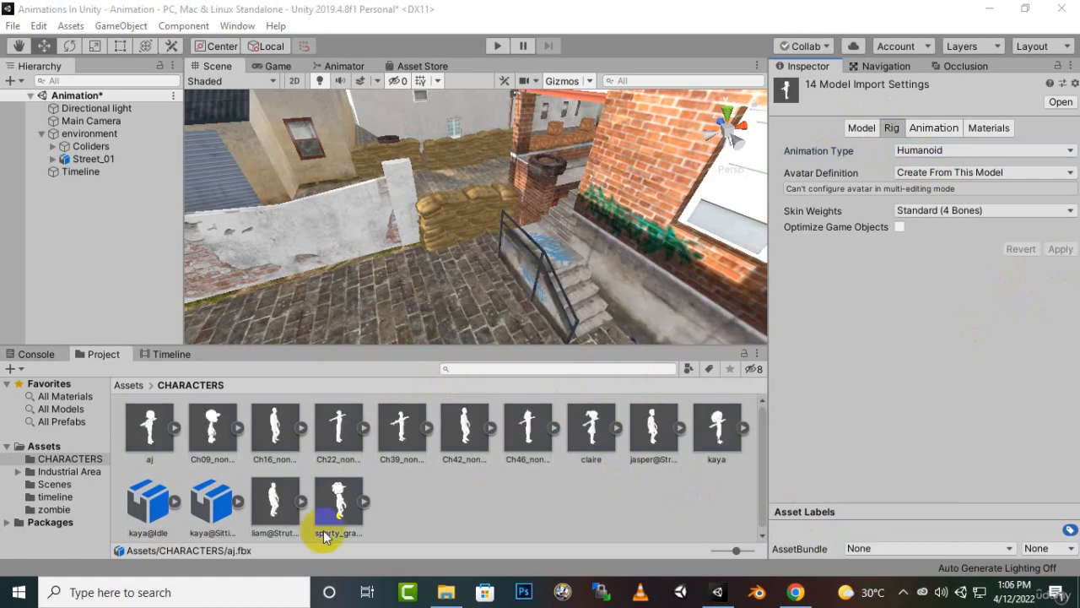
{"action": "left_click", "coordinate": [325, 537]}
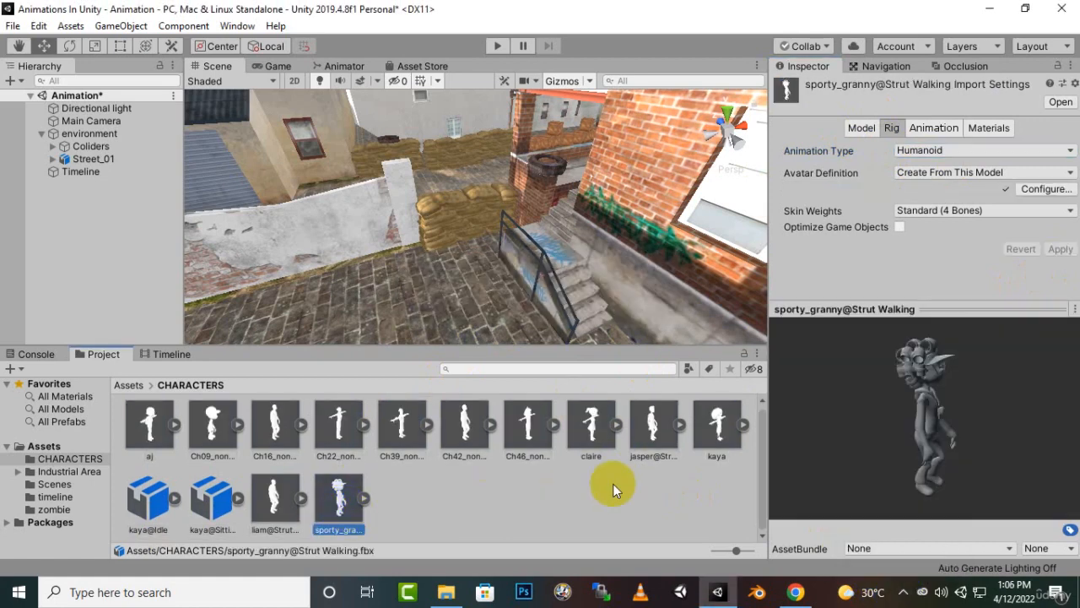
{"action": "left_click", "coordinate": [680, 463]}
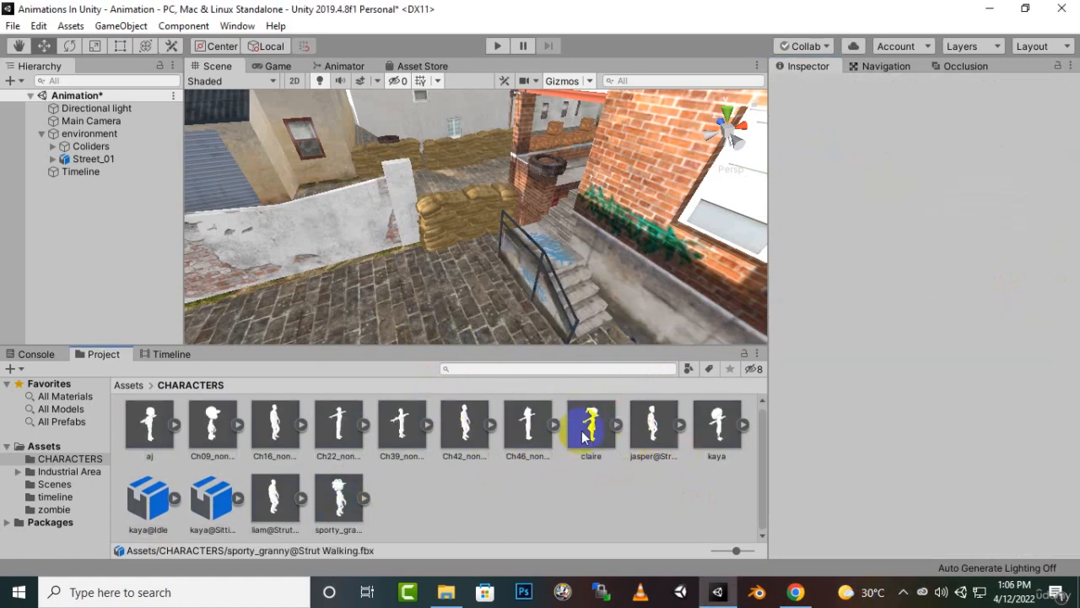
Extract the kaya model's textures into the CHARACTERS folder and fix the normal map import setting.
{"action": "left_click", "coordinate": [699, 433]}
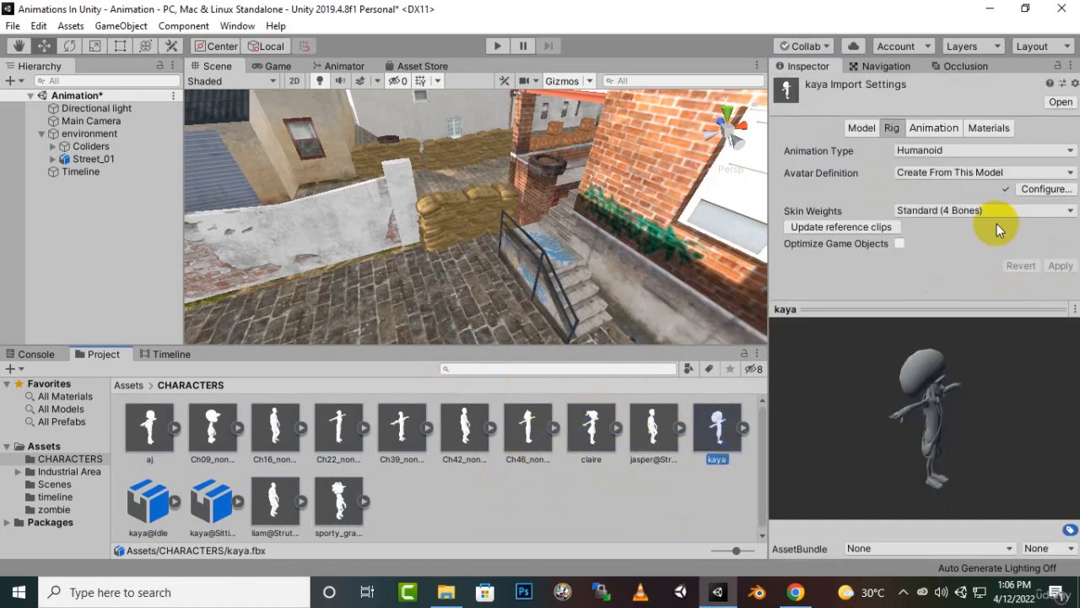
{"action": "left_click", "coordinate": [986, 128]}
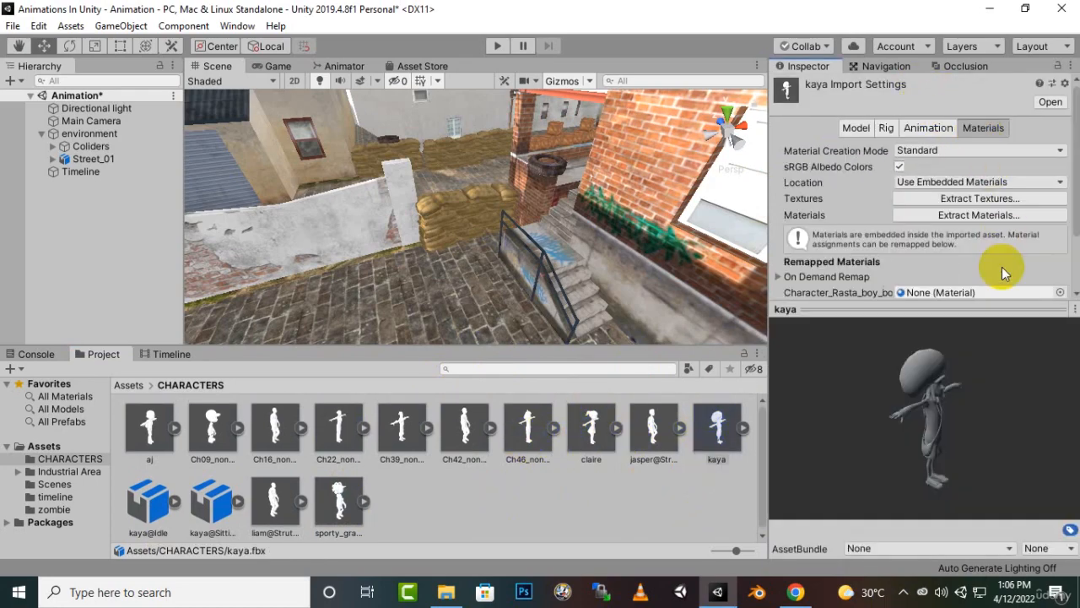
{"action": "left_click", "coordinate": [970, 199]}
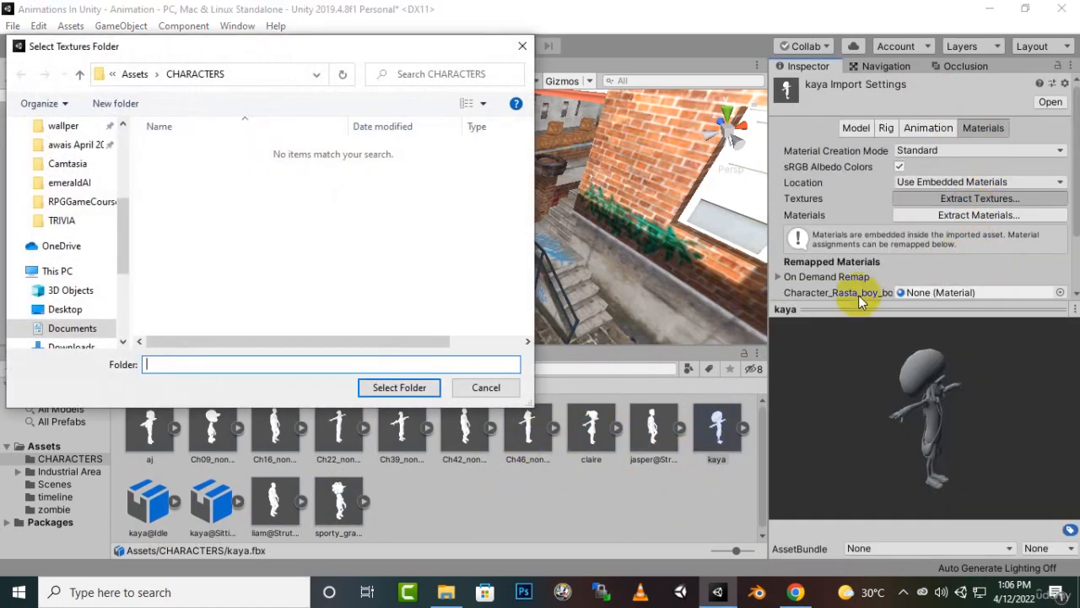
{"action": "left_click", "coordinate": [416, 391]}
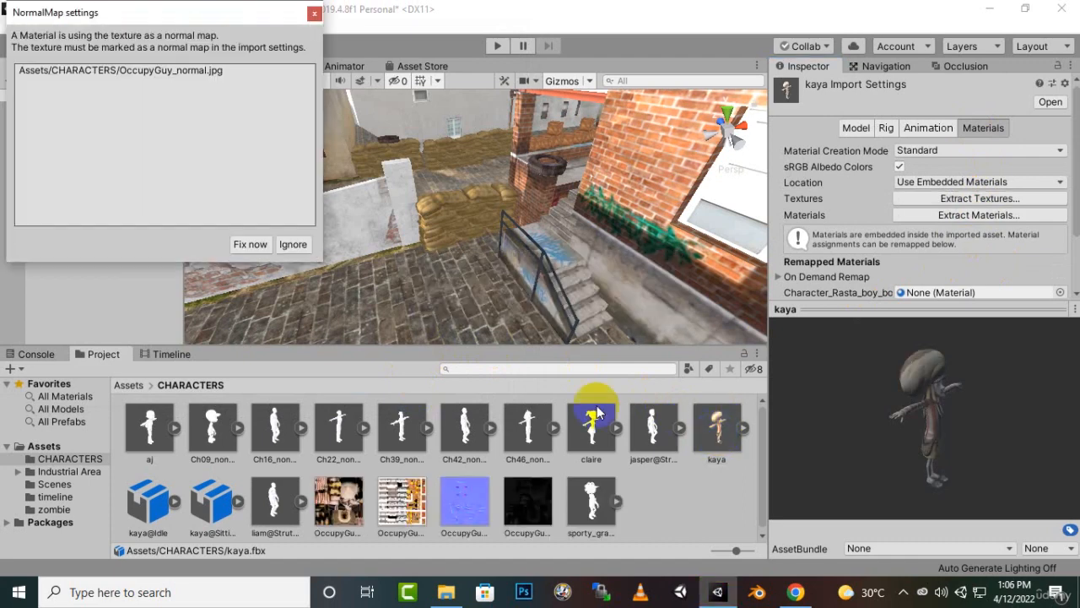
{"action": "left_click", "coordinate": [251, 245]}
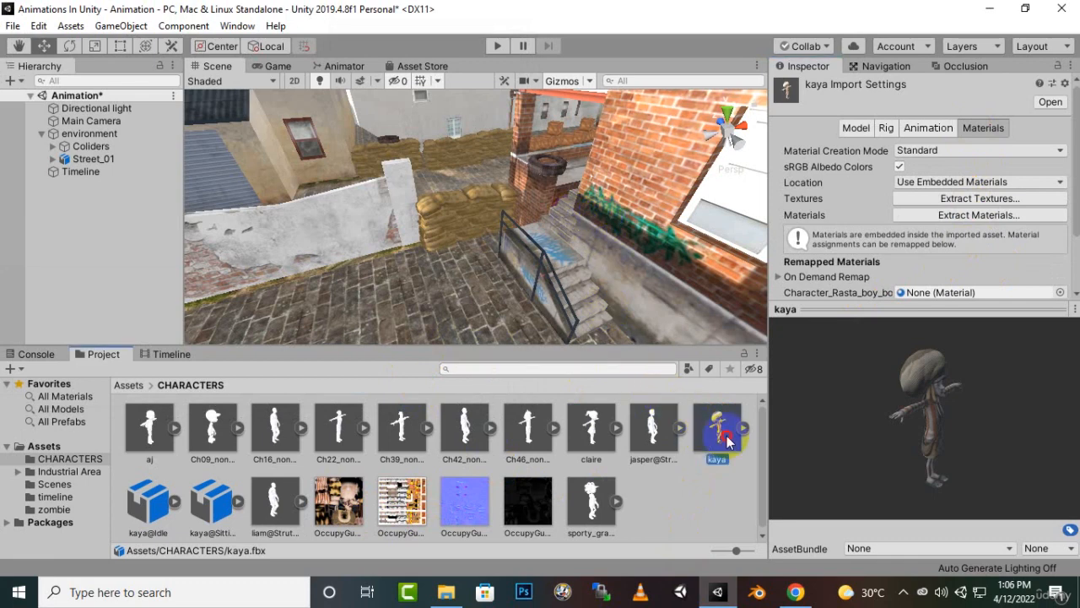
Place the kaya model in the scene and set its position to X 0, Y 0, Z 0.
{"action": "left_click_drag", "start_coordinate": [728, 440], "coordinate": [460, 258]}
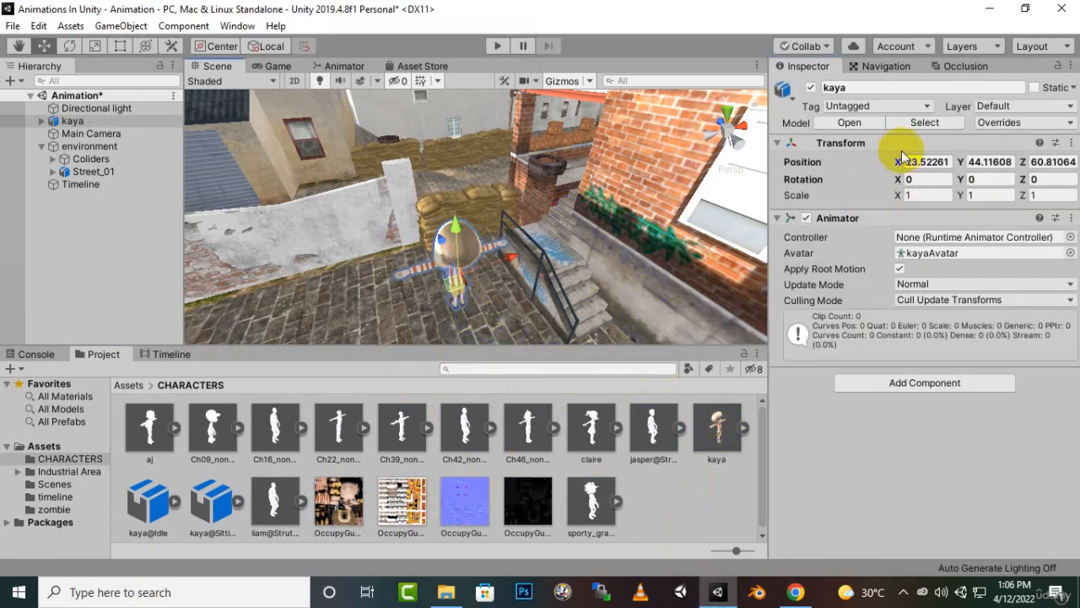
{"action": "left_click", "coordinate": [922, 160]}
{"action": "type", "text": "0"}
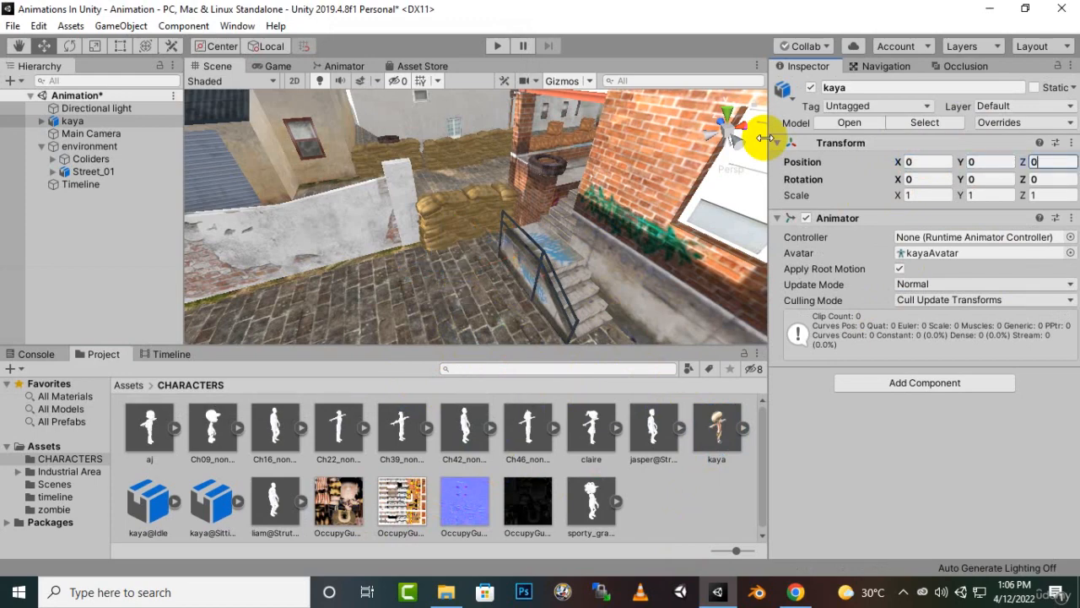
Move kaya onto the paved ground of the street environment, at about X 26.7, Y 41.75.
{"action": "scroll", "coordinate": [562, 280], "scroll_direction": "down", "scroll_amount": 3}
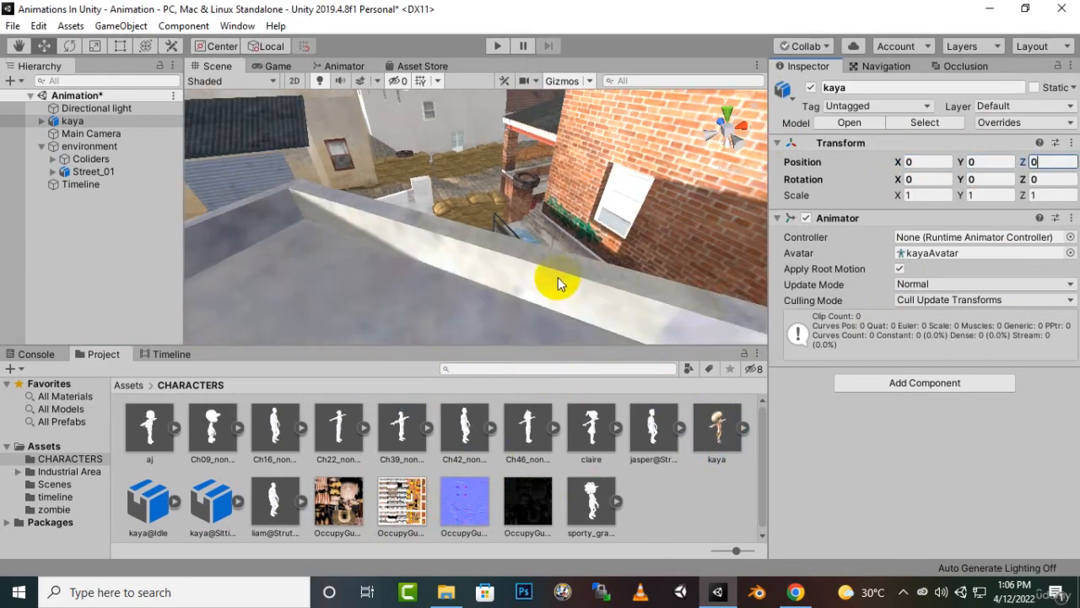
{"action": "scroll", "coordinate": [547, 216], "scroll_direction": "down", "scroll_amount": 3}
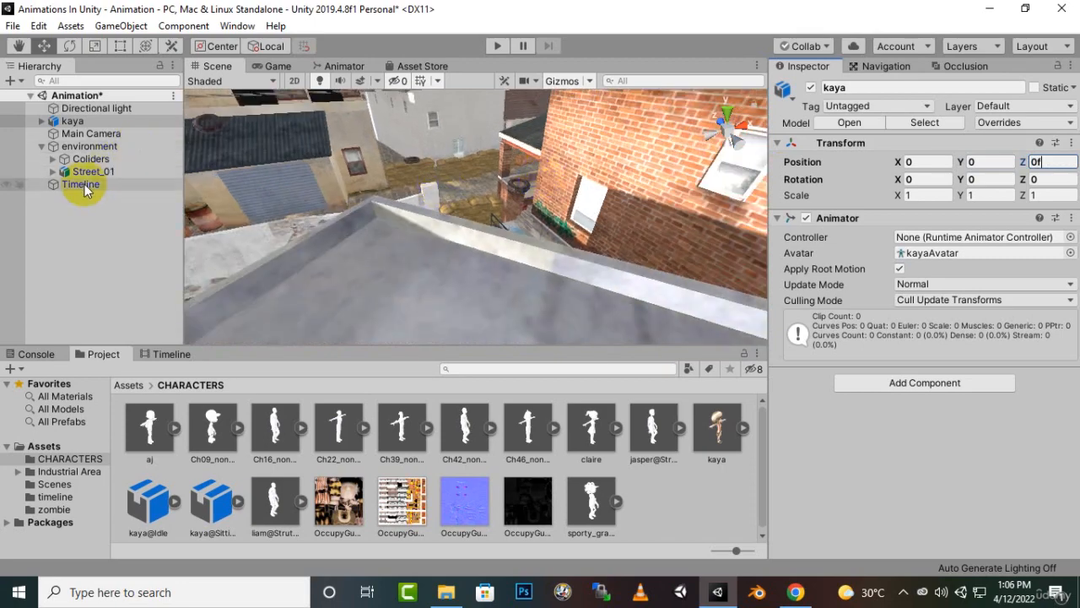
{"action": "double_click", "coordinate": [84, 122]}
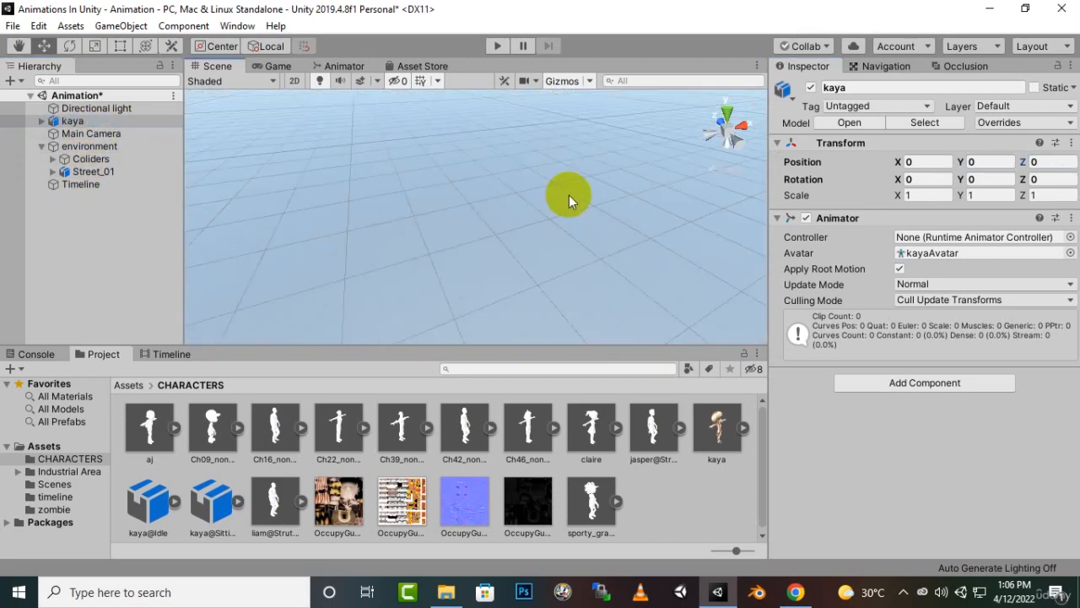
{"action": "scroll", "coordinate": [532, 226], "scroll_direction": "down", "scroll_amount": 10}
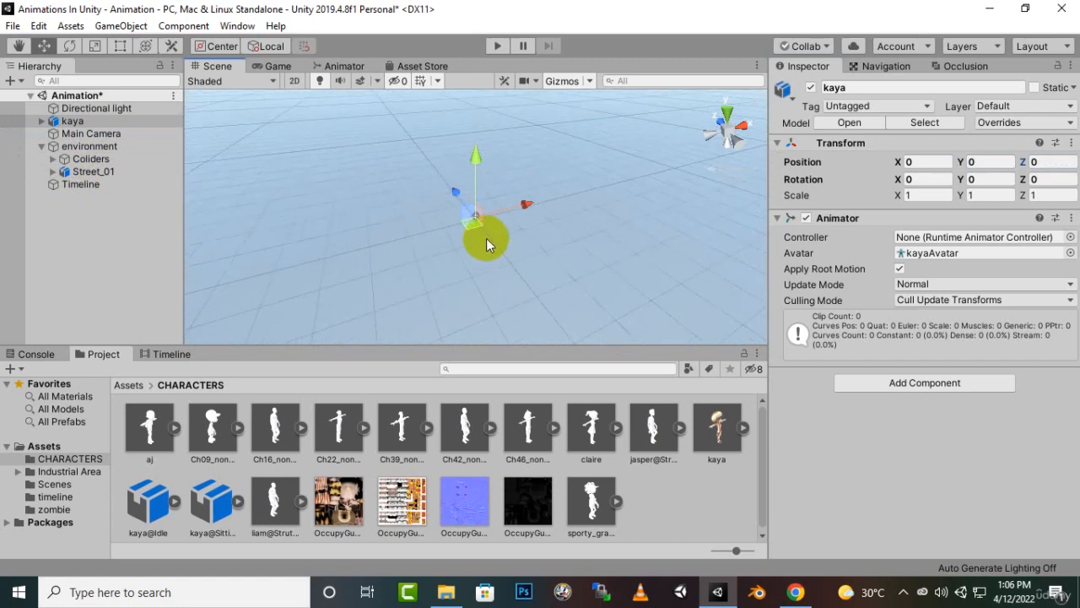
{"action": "scroll", "coordinate": [486, 238], "scroll_direction": "up", "scroll_amount": 5}
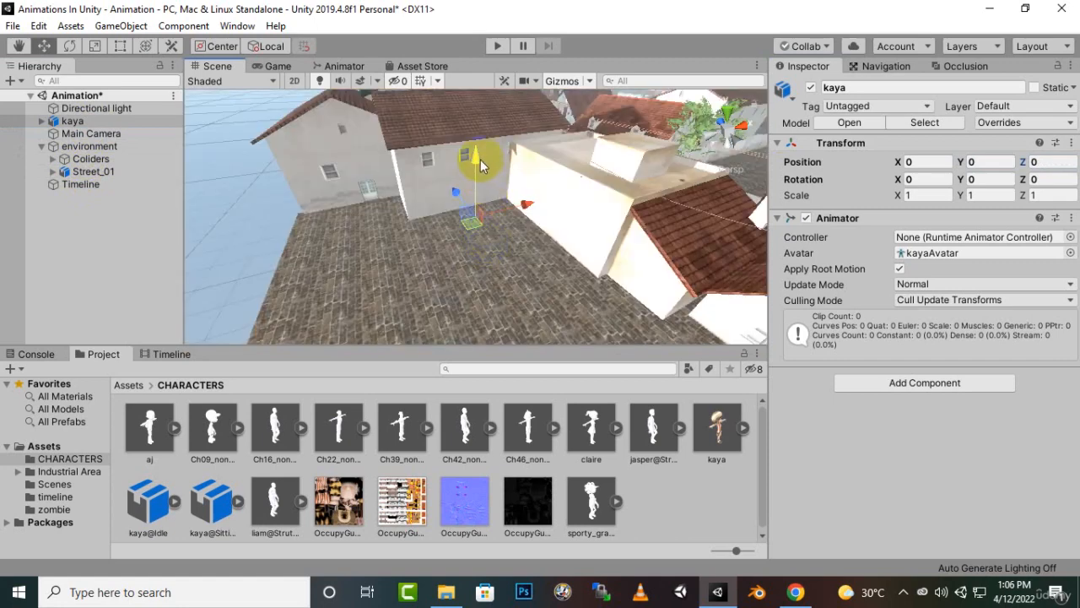
{"action": "left_click_drag", "start_coordinate": [480, 159], "coordinate": [698, 176]}
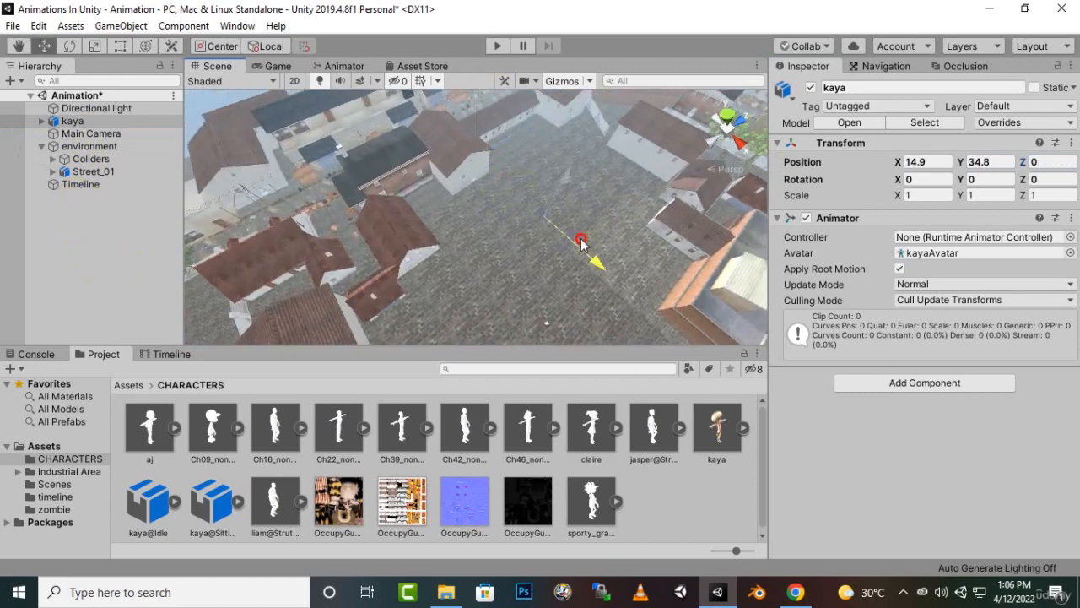
{"action": "left_click_drag", "start_coordinate": [581, 243], "coordinate": [354, 201]}
{"action": "left_click_drag", "start_coordinate": [393, 146], "coordinate": [391, 108]}
{"action": "key", "text": "f"}
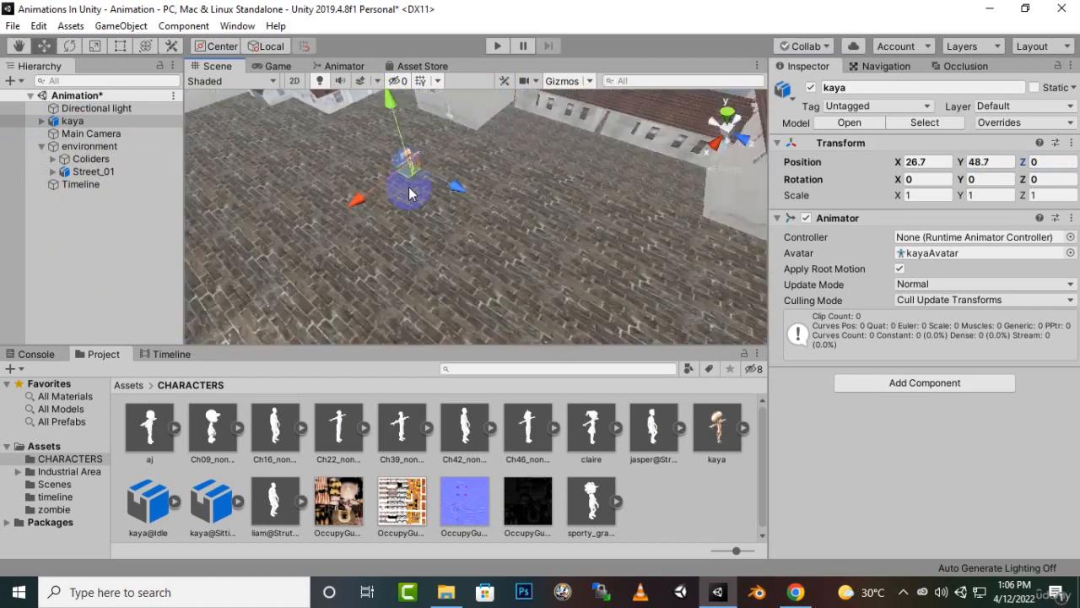
{"action": "left_click_drag", "start_coordinate": [475, 164], "coordinate": [622, 138]}
{"action": "left_click_drag", "start_coordinate": [449, 156], "coordinate": [576, 285]}
Apply the OccupyGuy color texture to kaya's body and head in the scene.
{"action": "left_click_drag", "start_coordinate": [593, 332], "coordinate": [454, 242], "text": "alt"}
{"action": "scroll", "coordinate": [463, 262], "scroll_direction": "up", "scroll_amount": 5}
{"action": "scroll", "coordinate": [510, 246], "scroll_direction": "down", "scroll_amount": 5}
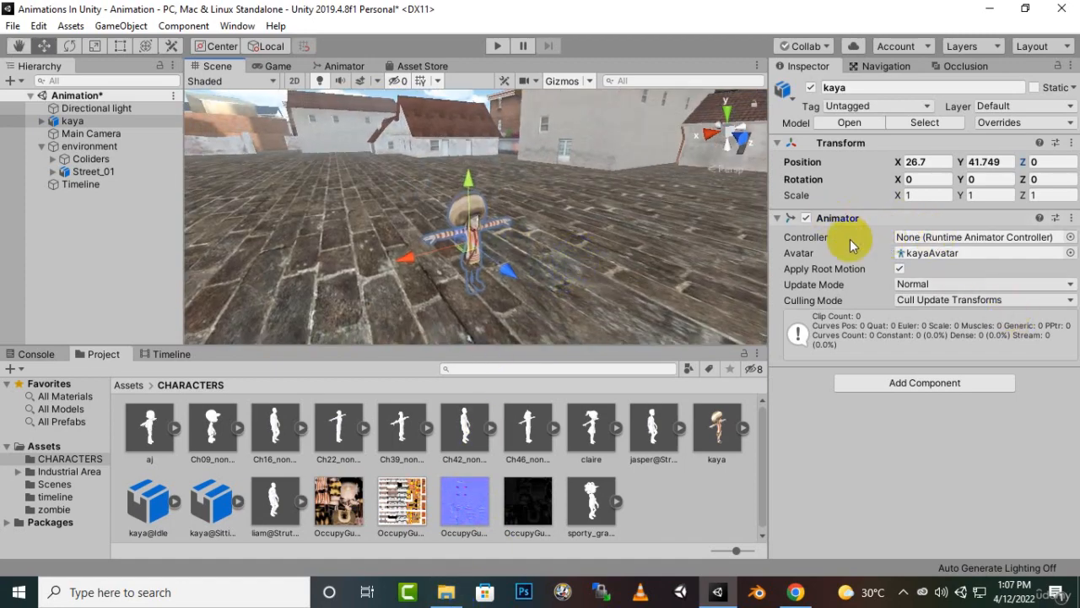
{"action": "left_click_drag", "start_coordinate": [323, 512], "coordinate": [492, 291]}
{"action": "scroll", "coordinate": [492, 292], "scroll_direction": "up", "scroll_amount": 6}
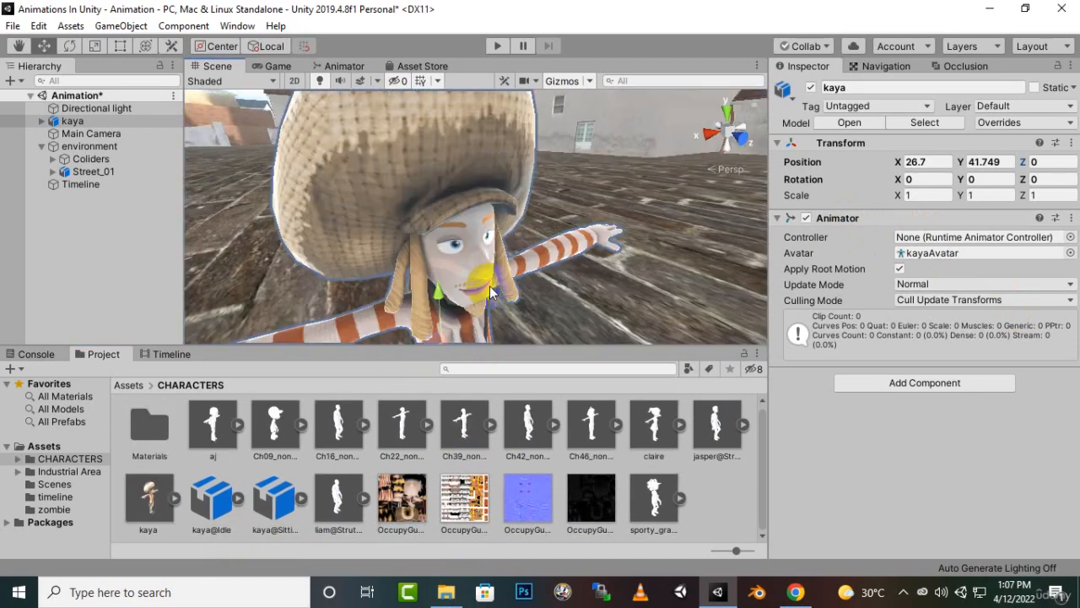
{"action": "left_click_drag", "start_coordinate": [403, 498], "coordinate": [445, 203]}
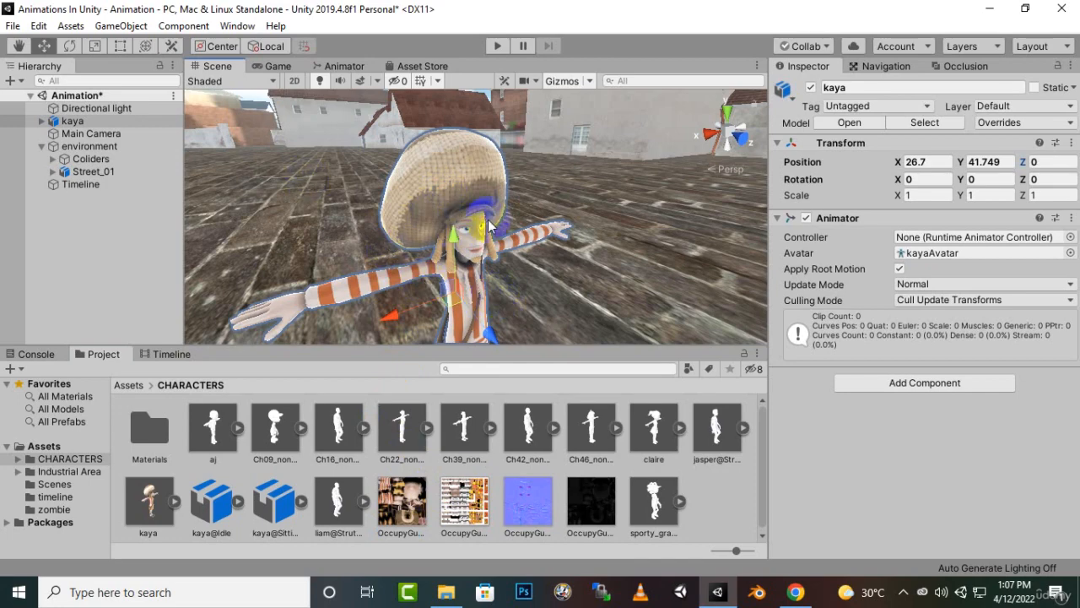
Raise kaya to about Y 42.37 so the feet stand on the pavement.
{"action": "left_click_drag", "start_coordinate": [591, 276], "coordinate": [605, 218], "text": "alt"}
{"action": "scroll", "coordinate": [605, 220], "scroll_direction": "down", "scroll_amount": 5}
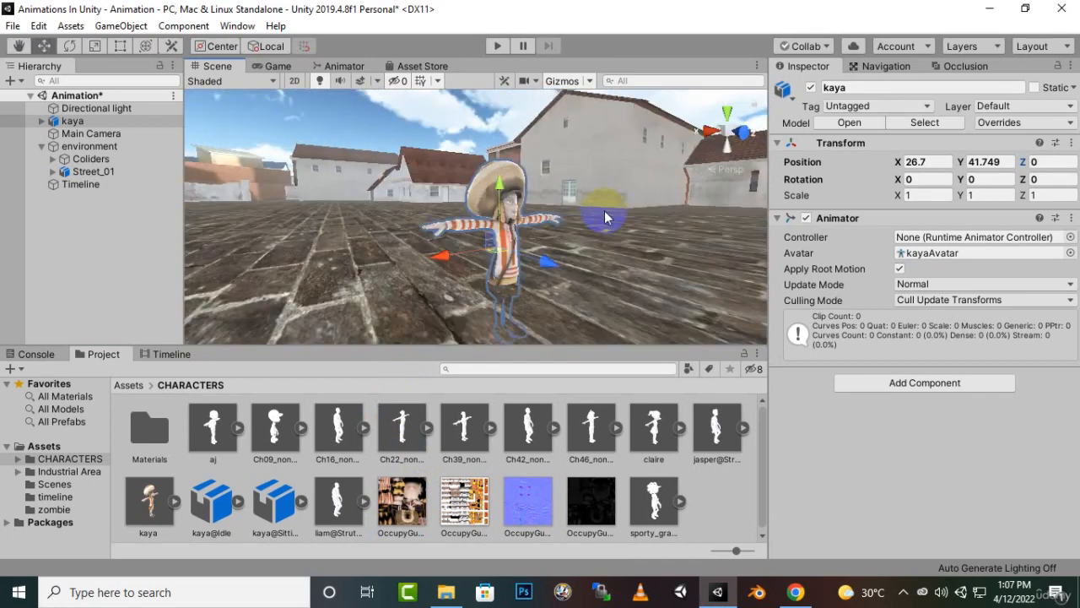
{"action": "middle_click_drag", "start_coordinate": [605, 245], "coordinate": [586, 205]}
{"action": "left_click_drag", "start_coordinate": [486, 150], "coordinate": [514, 99]}
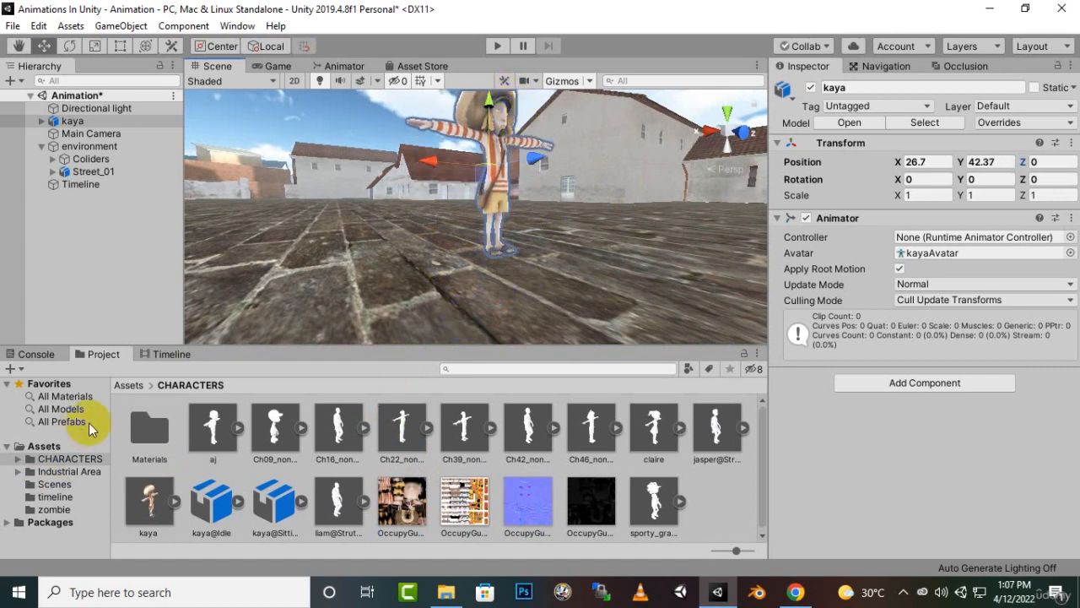
In the zombie folder, set the Animation Type of the ten models from Sitting Drinking to Zombie Walk to Humanoid and apply it.
{"action": "left_click", "coordinate": [128, 385]}
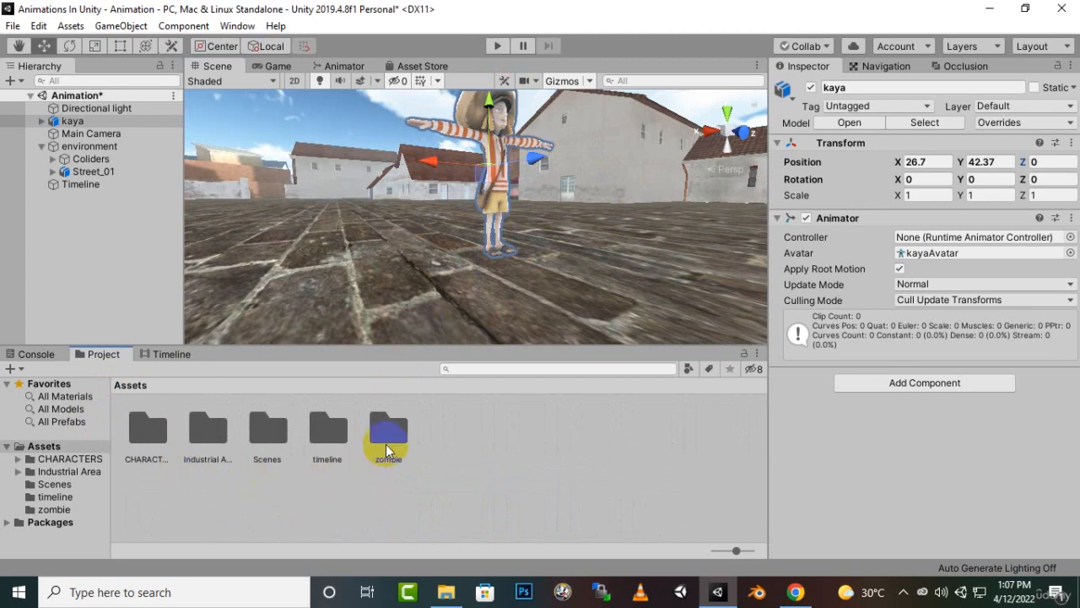
{"action": "left_click", "coordinate": [388, 449]}
{"action": "double_click", "coordinate": [387, 446]}
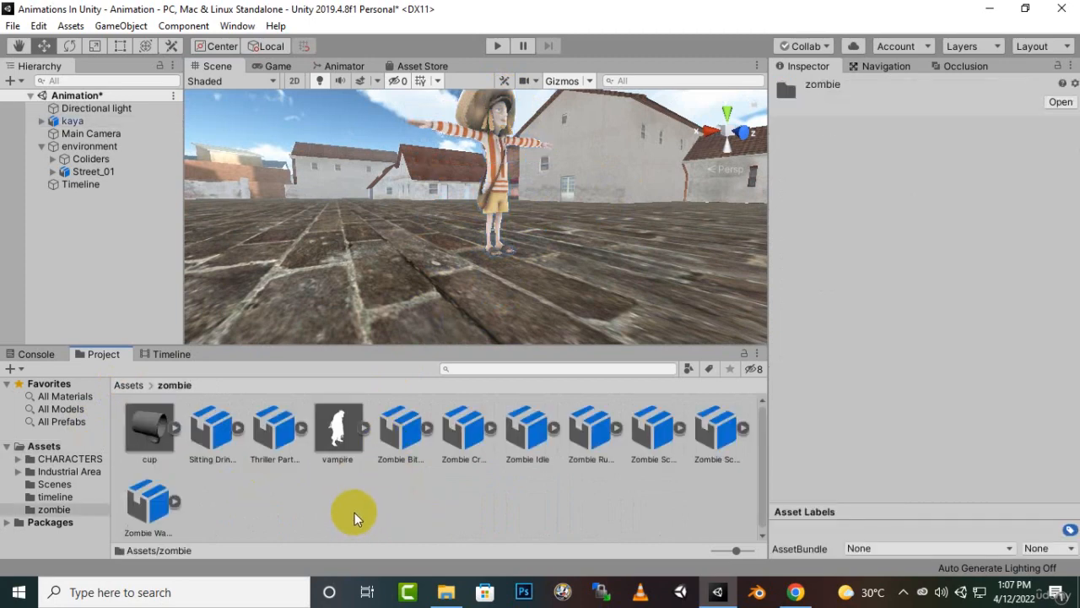
{"action": "left_click", "coordinate": [162, 504]}
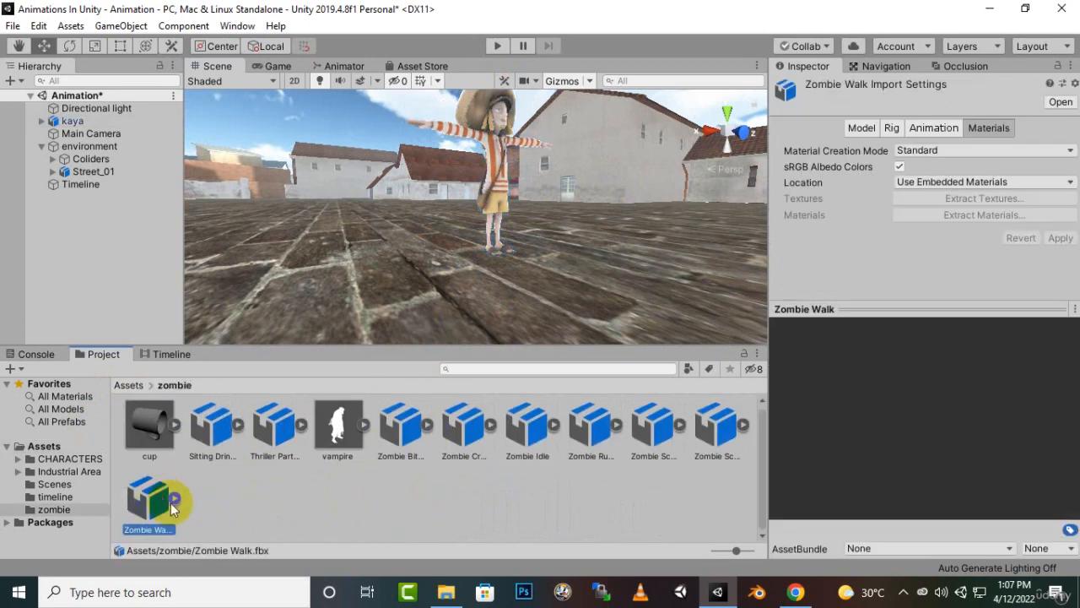
{"action": "left_click", "coordinate": [213, 427], "text": "shift"}
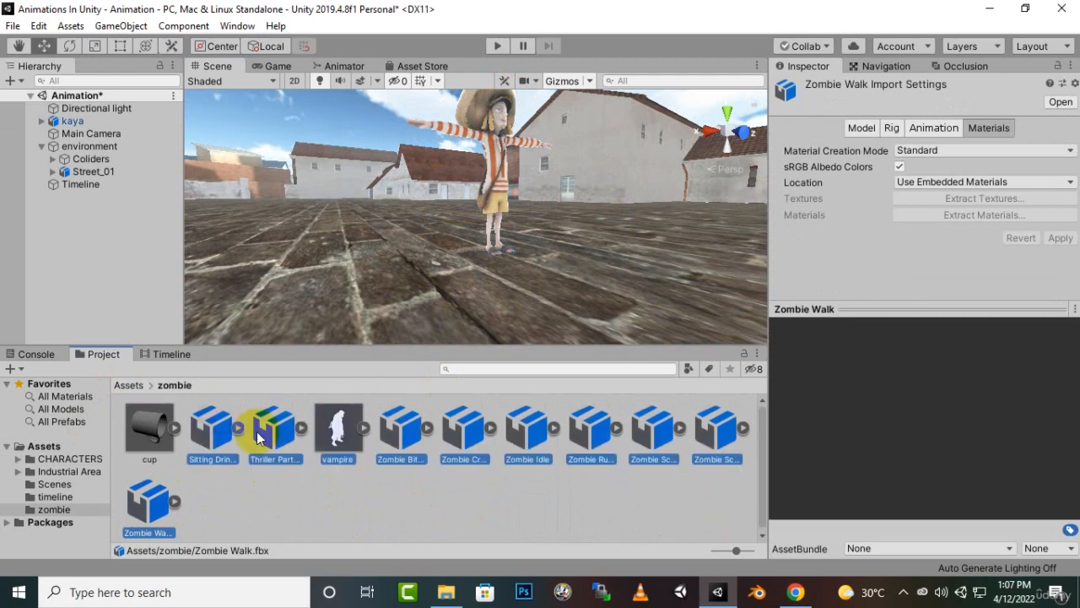
{"action": "left_click", "coordinate": [892, 128]}
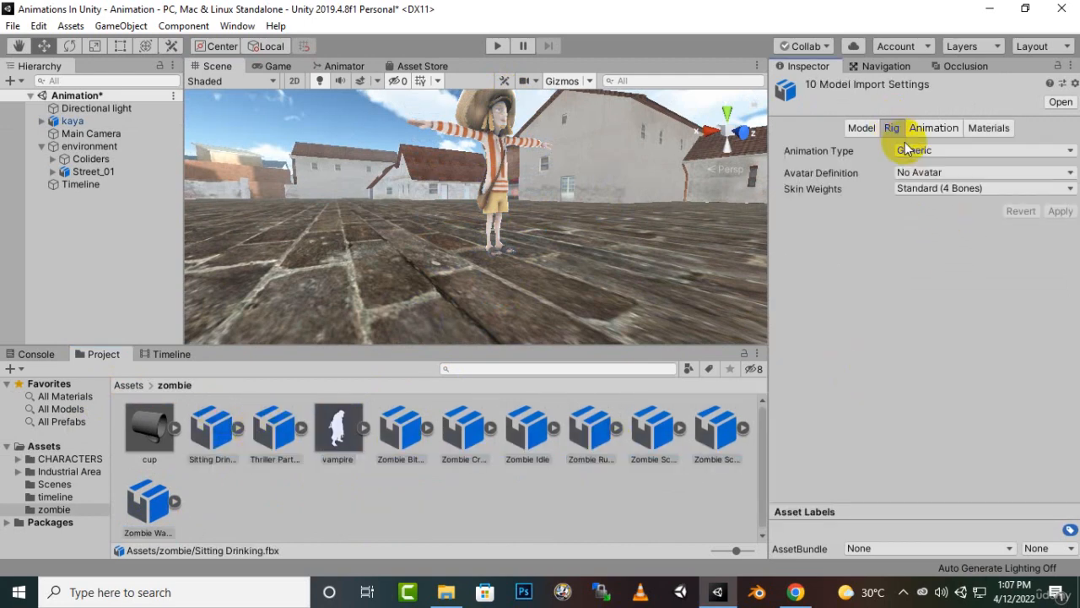
{"action": "left_click", "coordinate": [965, 151]}
{"action": "left_click", "coordinate": [983, 220]}
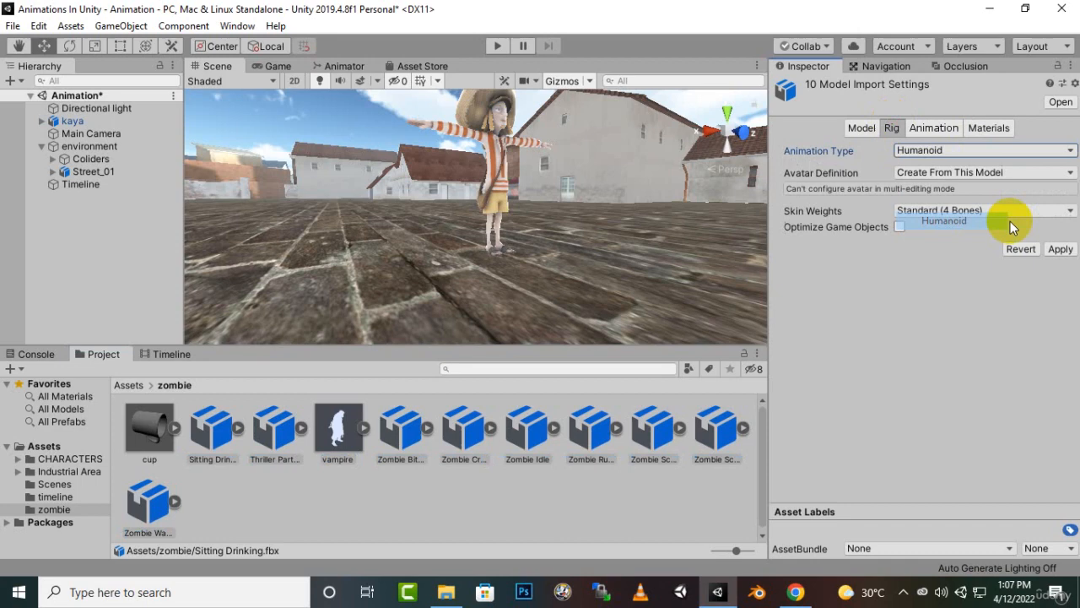
{"action": "left_click", "coordinate": [1060, 249]}
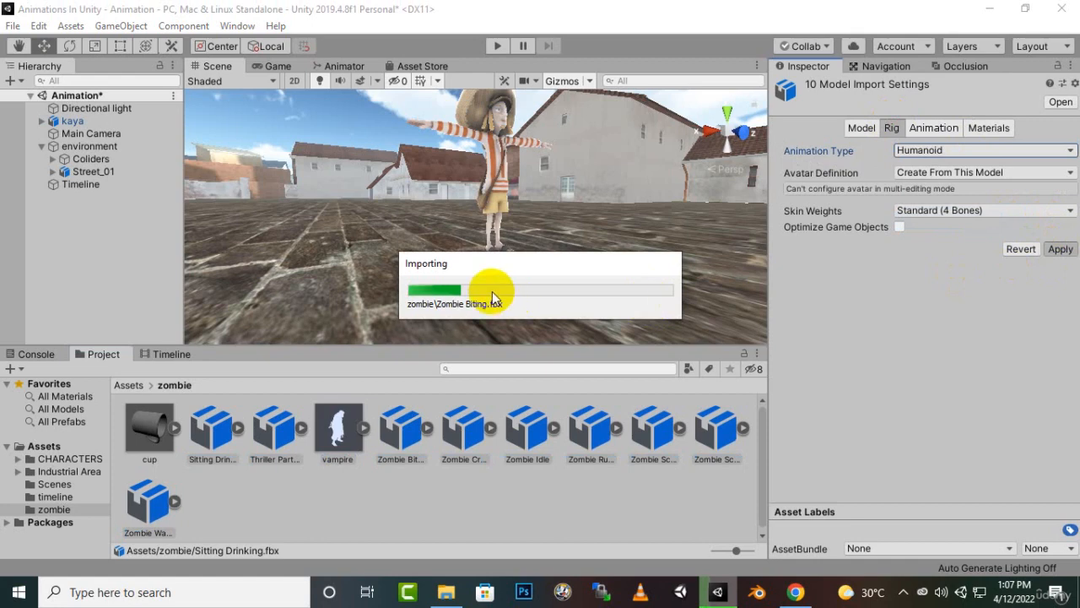
{"action": "left_click", "coordinate": [902, 592]}
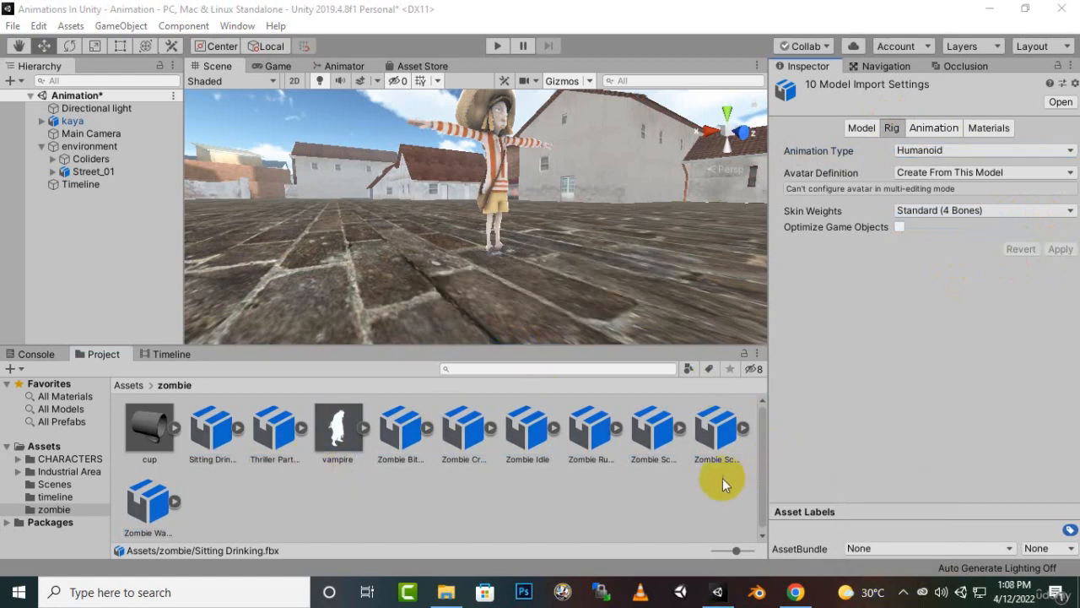
Check the Rig import settings of the Zombie Scream, Zombie Walk and Sitting Drinking models one by one.
{"action": "left_click", "coordinate": [718, 427]}
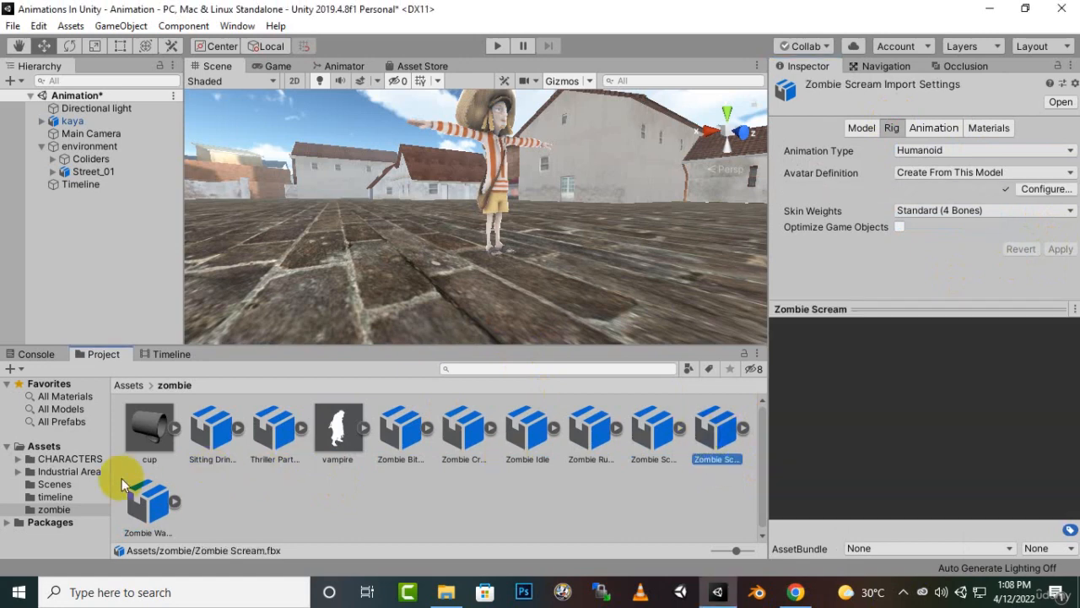
{"action": "left_click", "coordinate": [145, 503]}
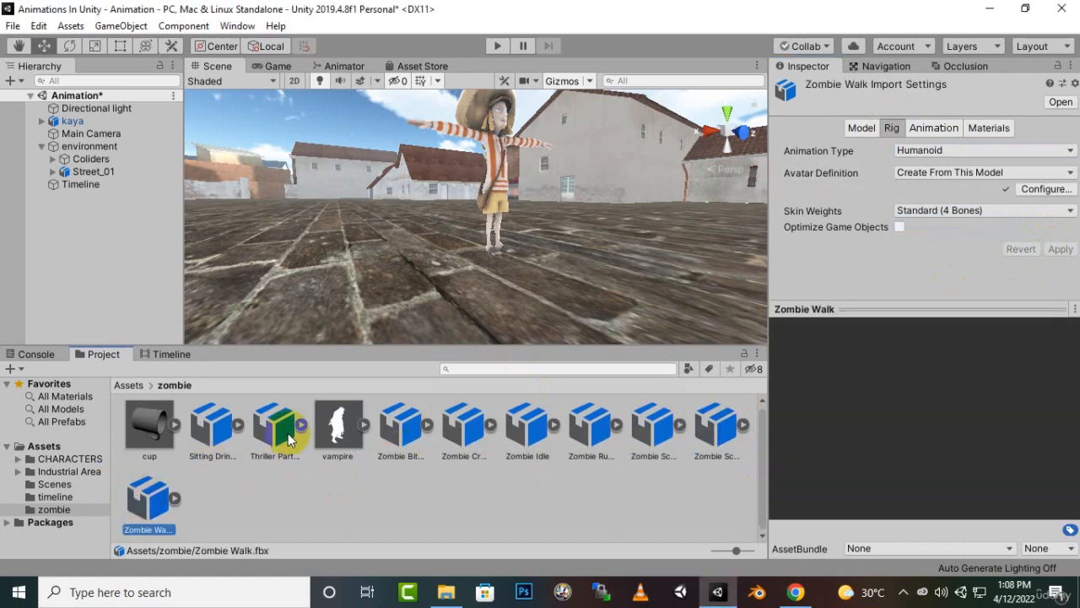
{"action": "left_click", "coordinate": [197, 424]}
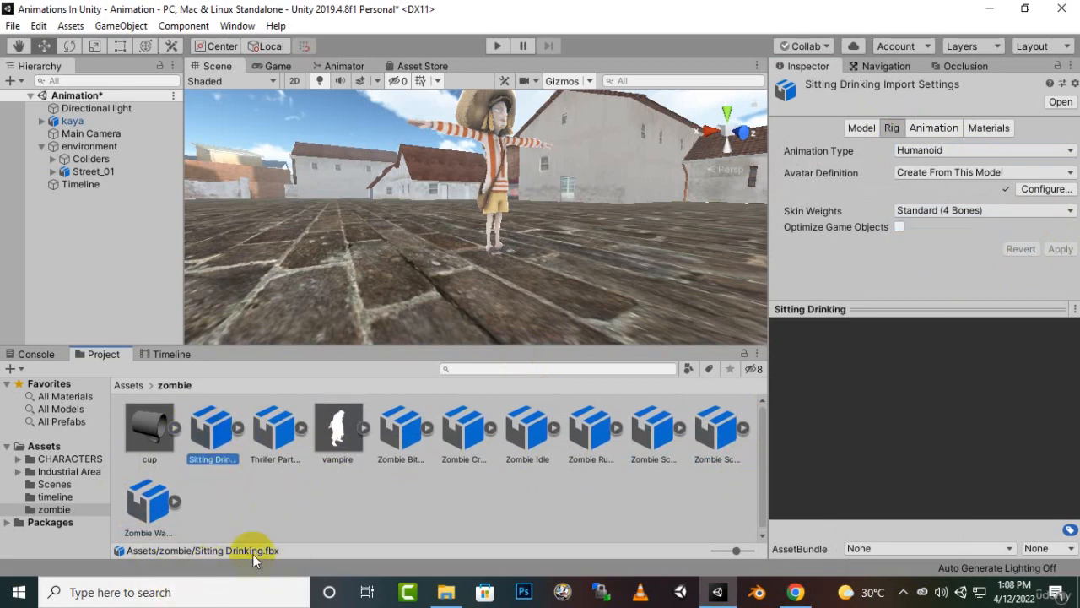
Create a timeline asset for the Timeline object and save it as drinkingTimeline.playable in the Assets timeline folder.
{"action": "left_click", "coordinate": [169, 354]}
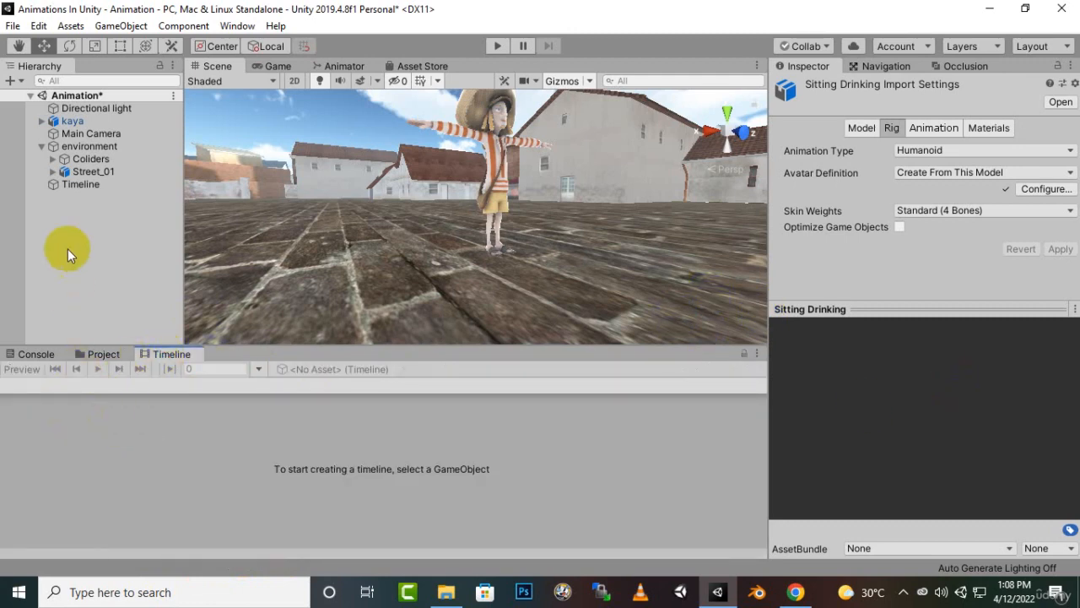
{"action": "left_click", "coordinate": [84, 185]}
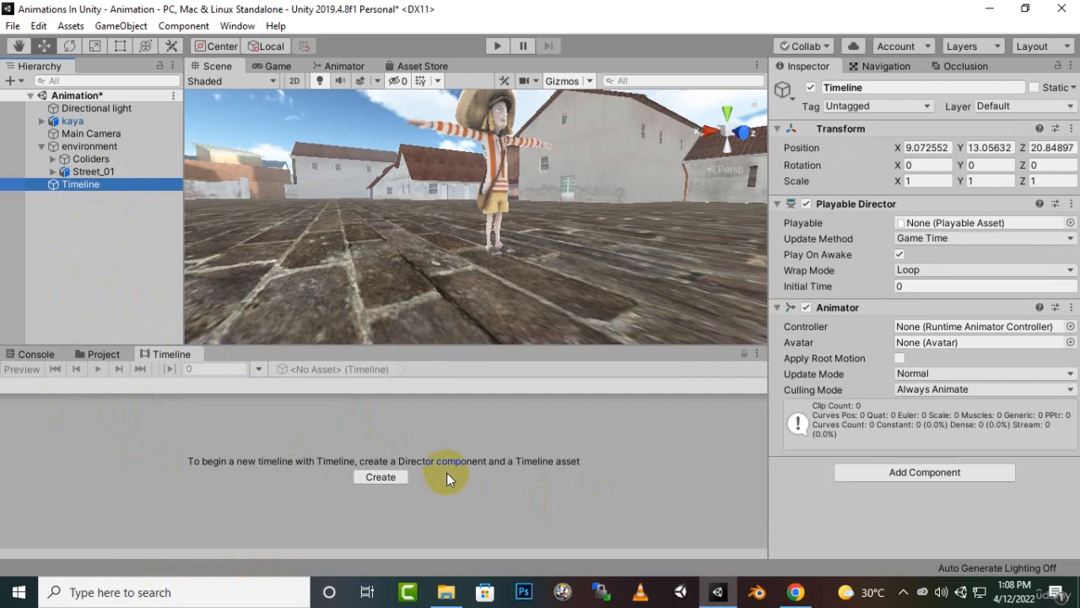
{"action": "left_click", "coordinate": [381, 478]}
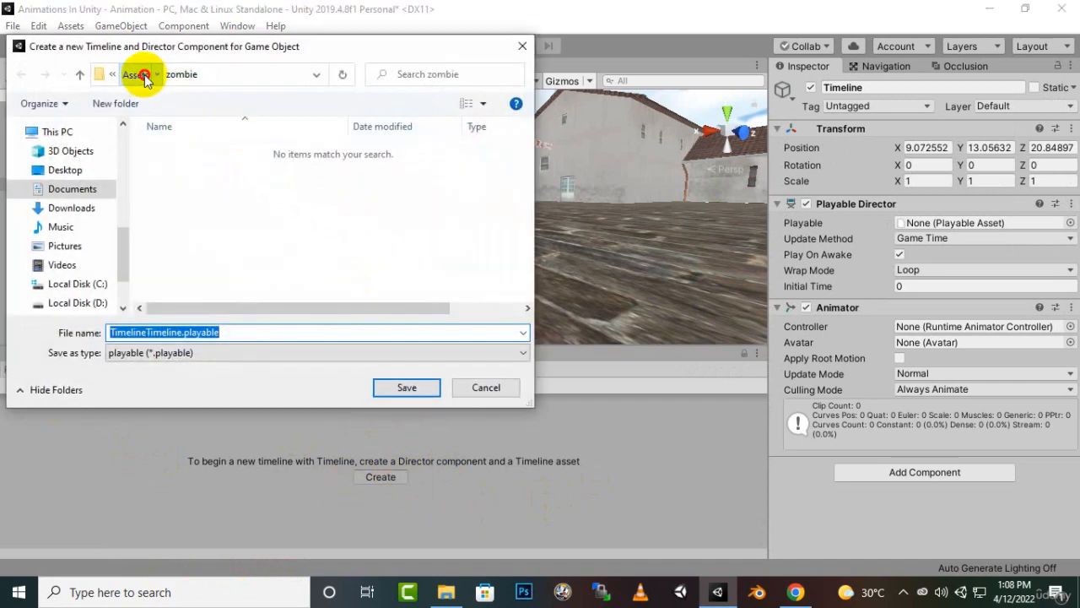
{"action": "left_click", "coordinate": [133, 73]}
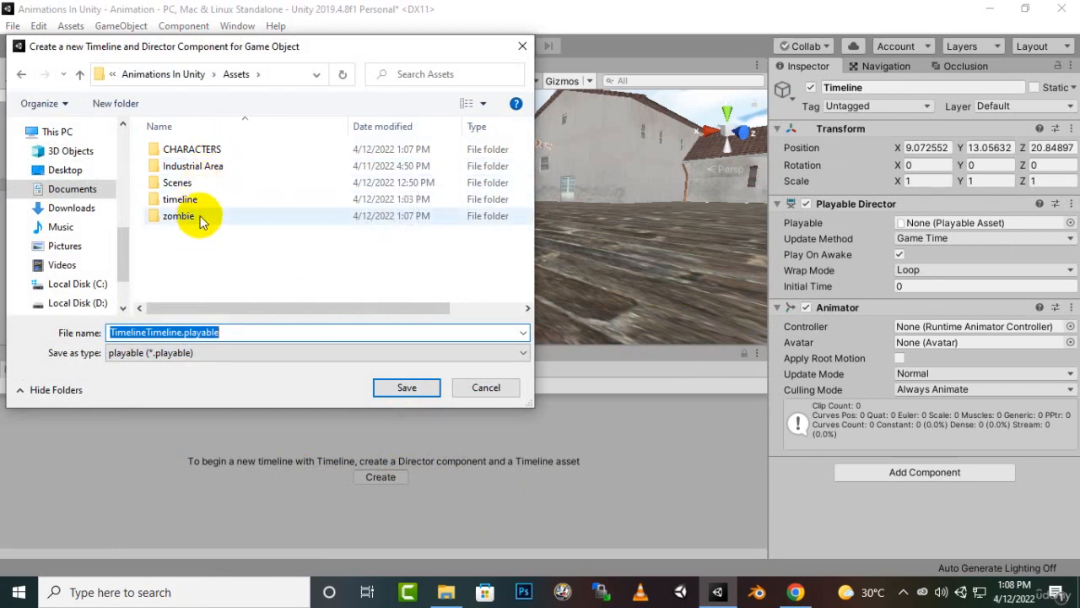
{"action": "double_click", "coordinate": [200, 201]}
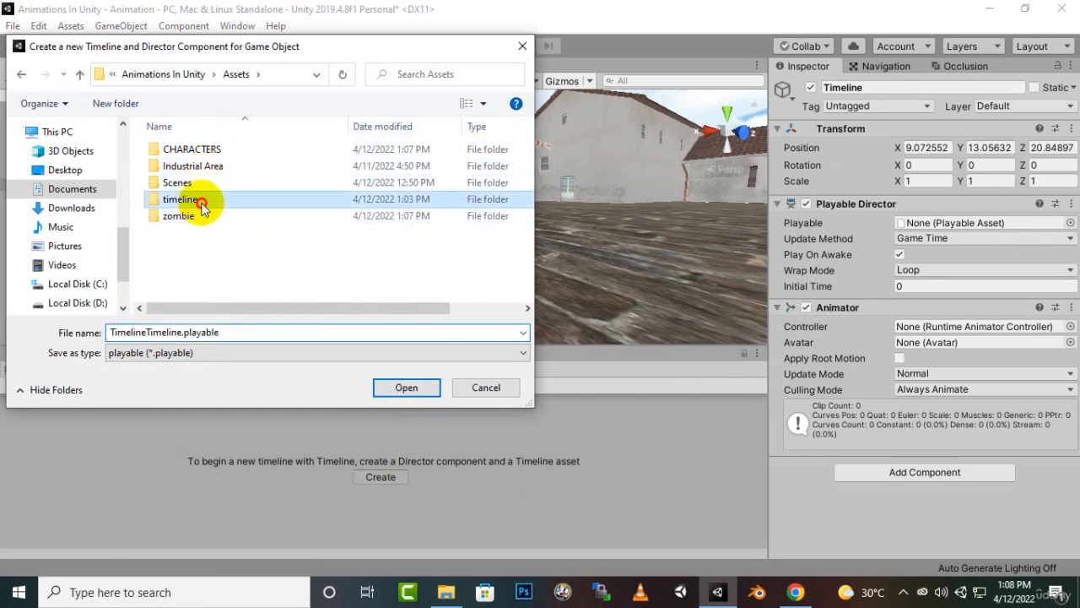
{"action": "double_click", "coordinate": [141, 334]}
{"action": "left_click_drag", "start_coordinate": [148, 331], "coordinate": [12, 332]}
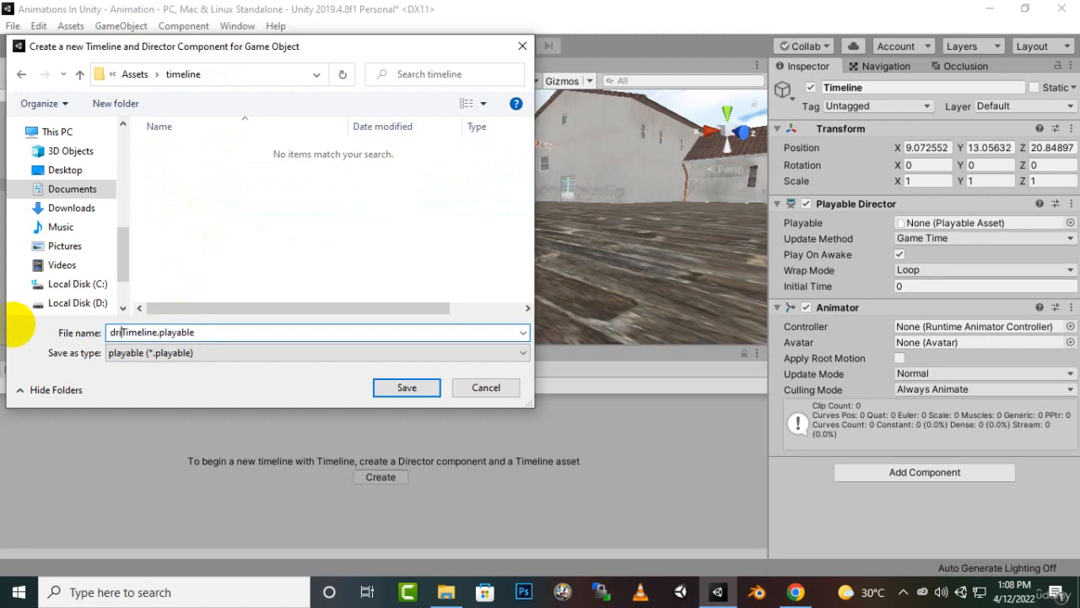
{"action": "type", "text": "drinking"}
{"action": "key", "text": "Return"}
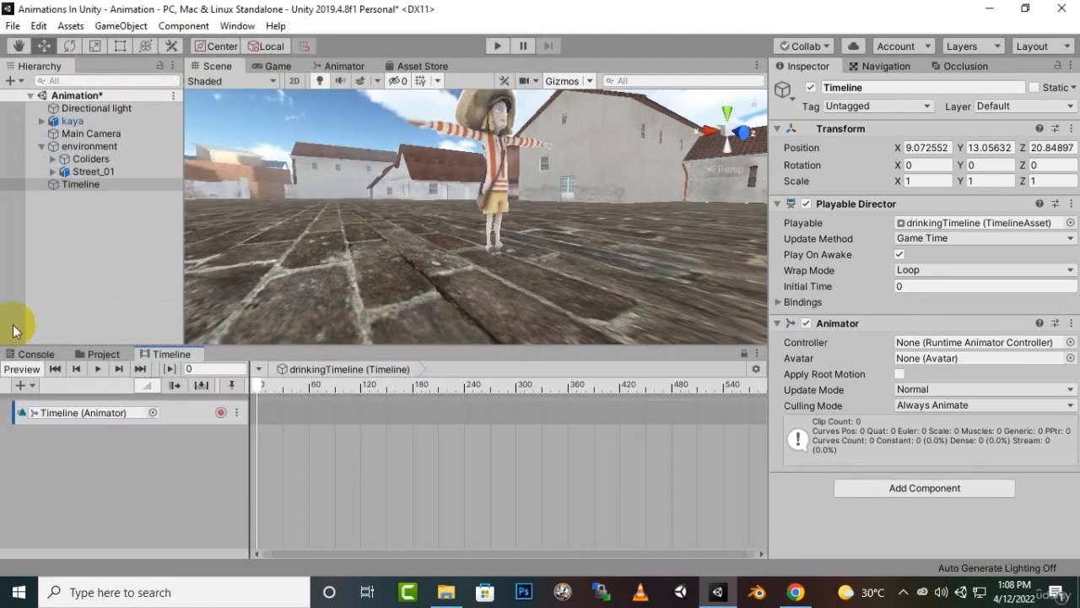
Add a second Animation Track to drinkingTimeline and bind kaya's Animator to it.
{"action": "right_click", "coordinate": [153, 434]}
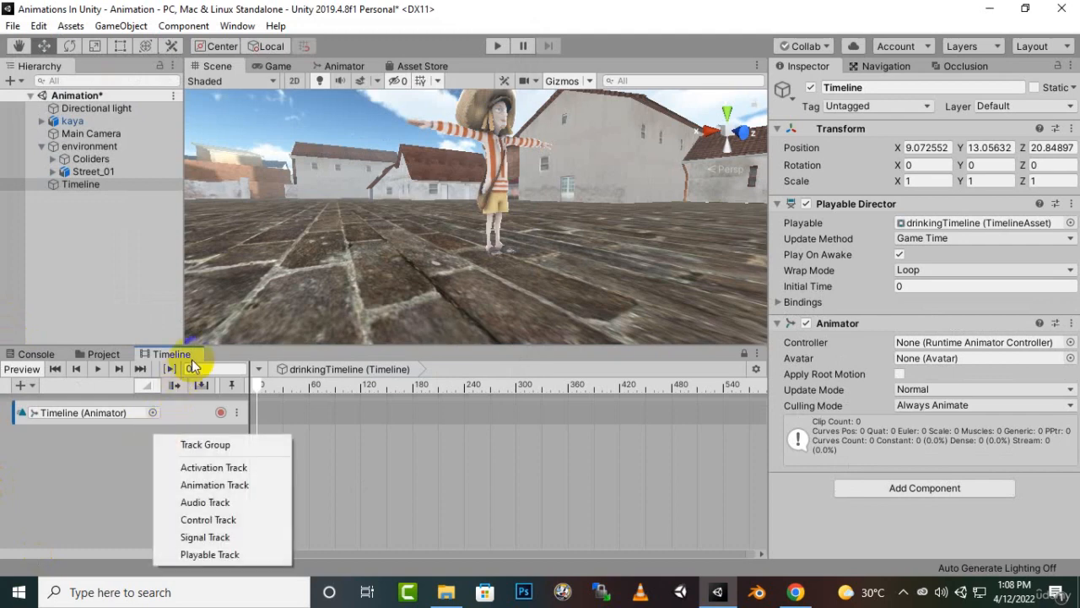
{"action": "left_click", "coordinate": [227, 486]}
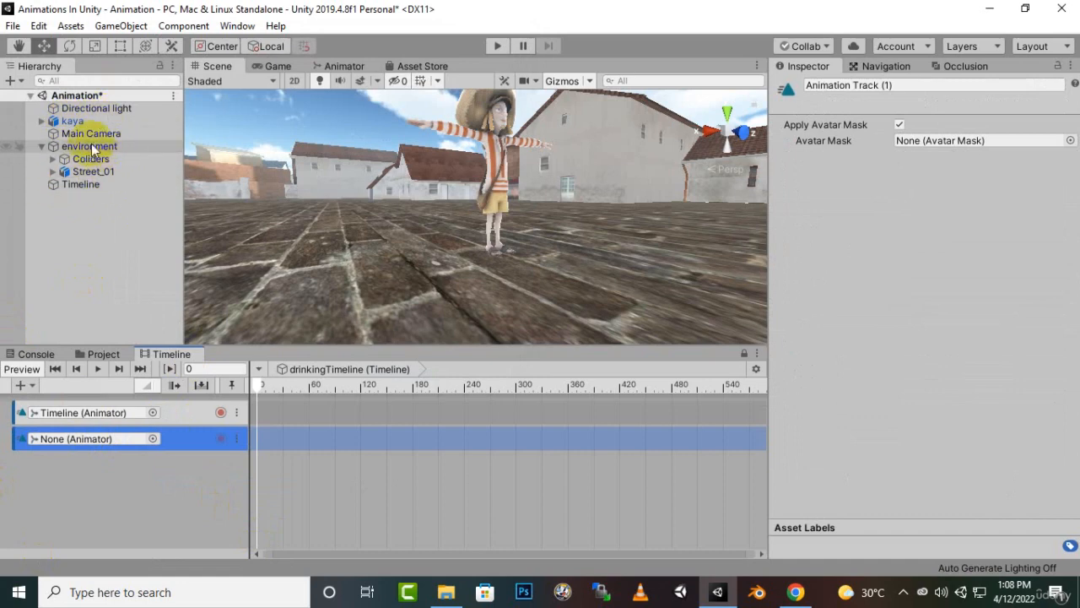
{"action": "left_click_drag", "start_coordinate": [71, 121], "coordinate": [126, 447]}
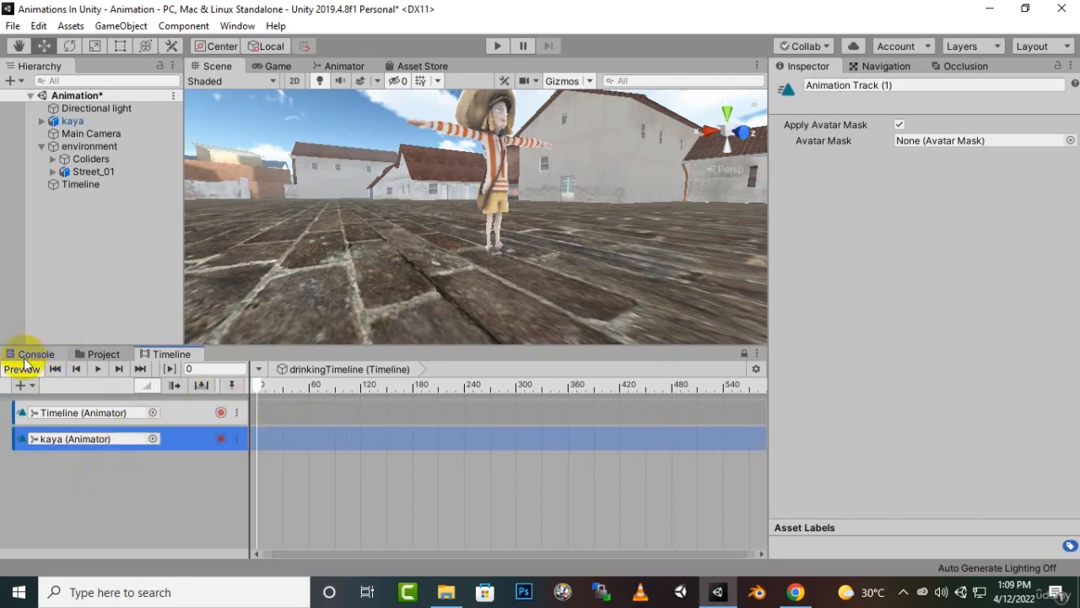
Dock the Project window beside the Inspector and place the Sitting Drinking model's mixamo.com clip at the start of kaya's track.
{"action": "left_click_drag", "start_coordinate": [95, 361], "coordinate": [865, 74]}
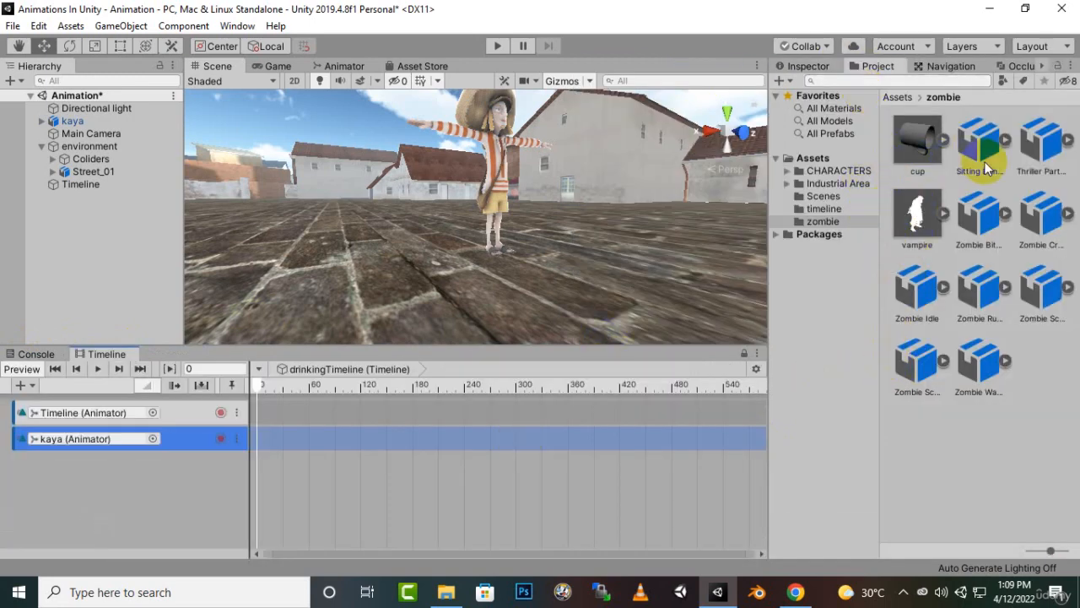
{"action": "left_click_drag", "start_coordinate": [978, 148], "coordinate": [286, 440]}
{"action": "left_click", "coordinate": [1008, 141]}
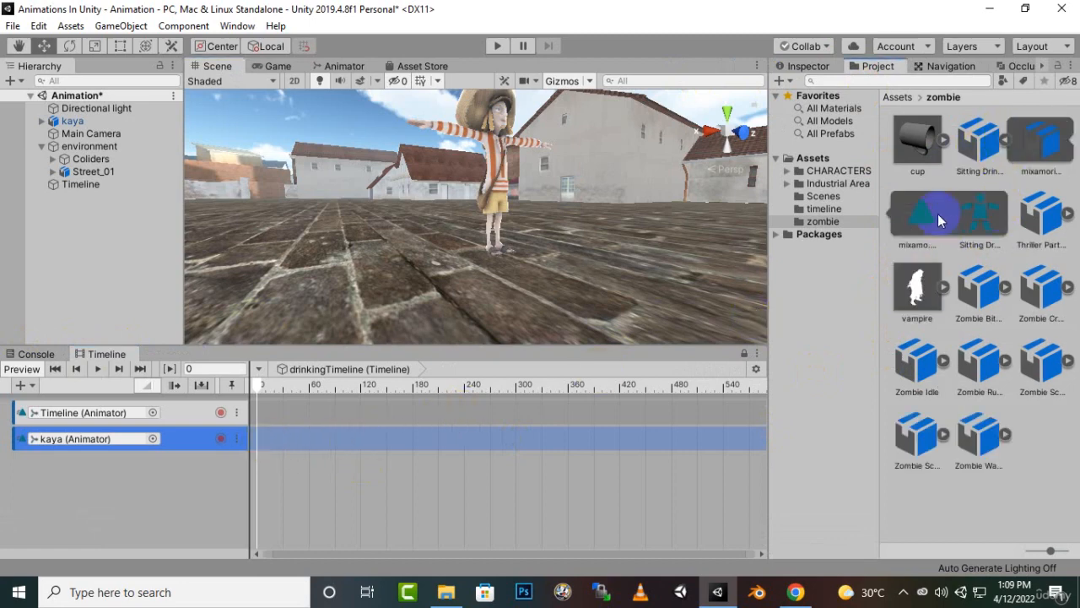
{"action": "left_click_drag", "start_coordinate": [955, 215], "coordinate": [288, 442]}
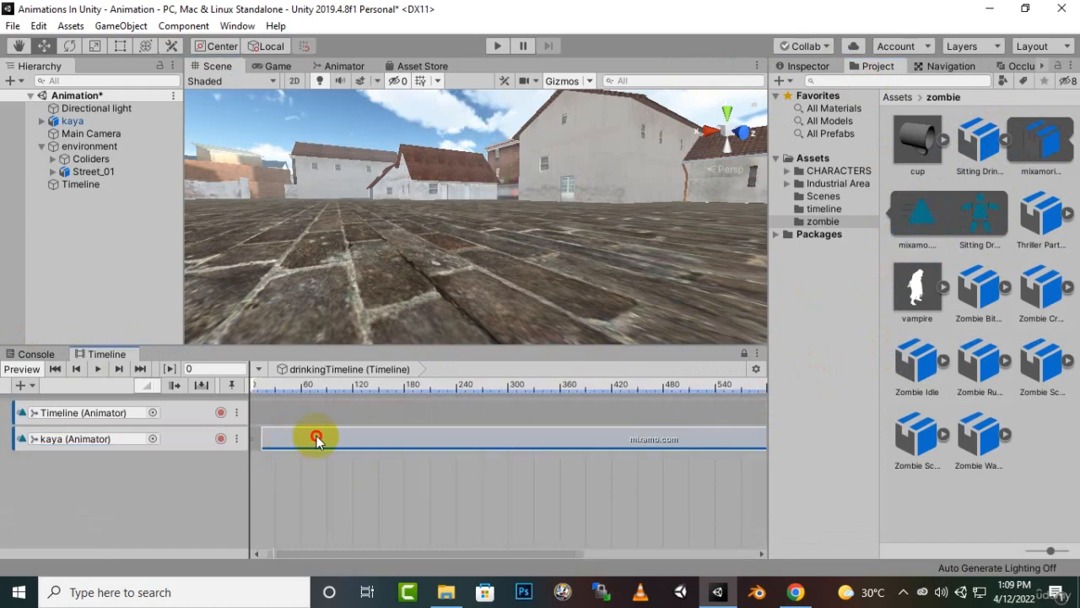
Locate kaya beneath the street and lower the environment along its Y axis toward the character's level.
{"action": "right_click_drag", "start_coordinate": [416, 268], "coordinate": [414, 297]}
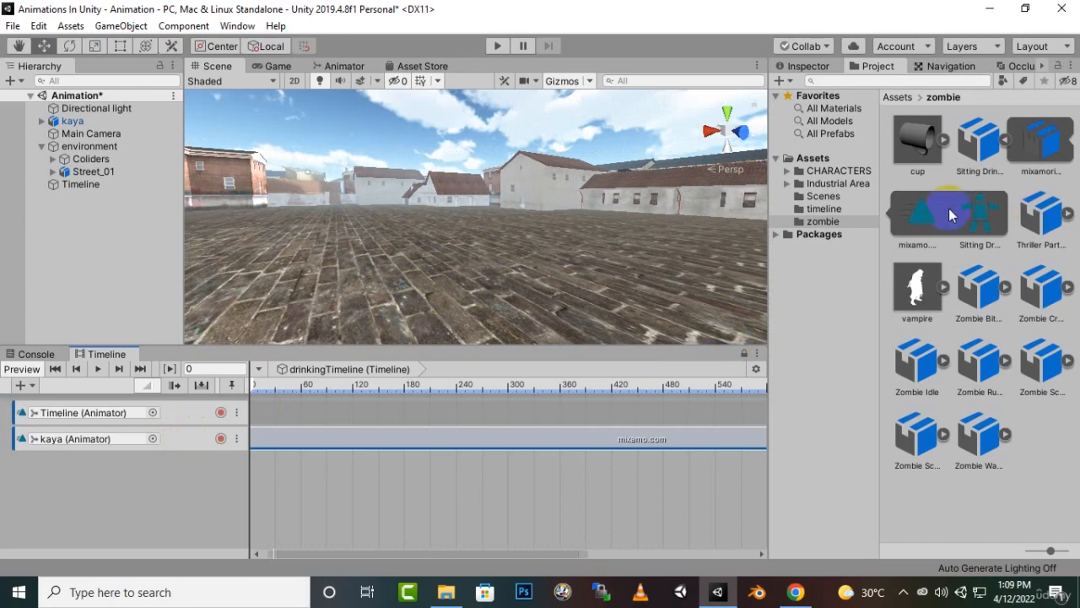
{"action": "right_click_drag", "start_coordinate": [380, 340], "coordinate": [459, 231]}
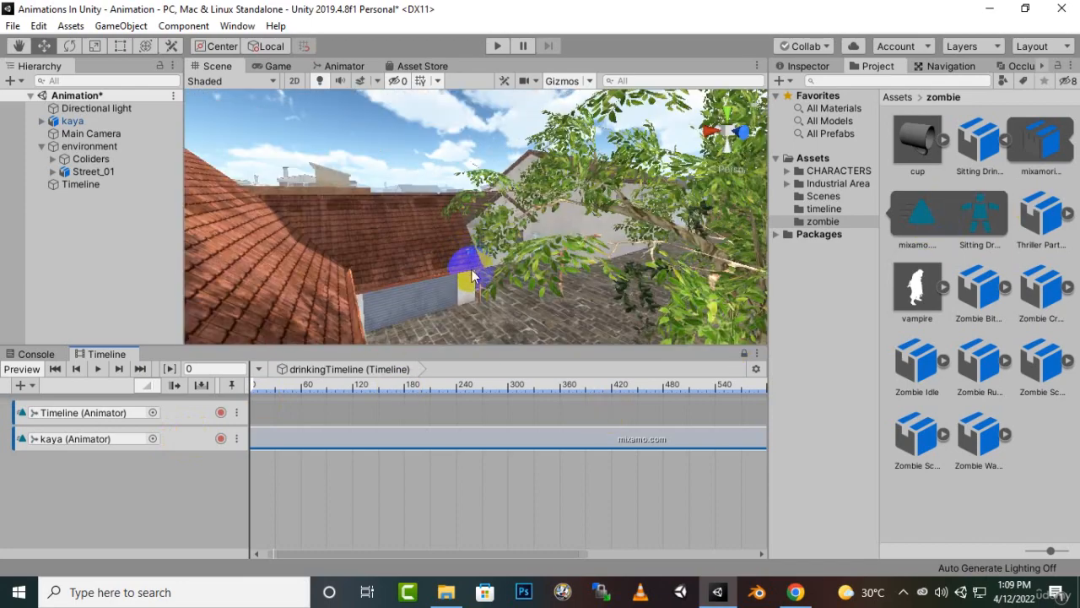
{"action": "right_click_drag", "start_coordinate": [362, 321], "coordinate": [377, 325]}
{"action": "middle_click_drag", "start_coordinate": [376, 324], "coordinate": [594, 237]}
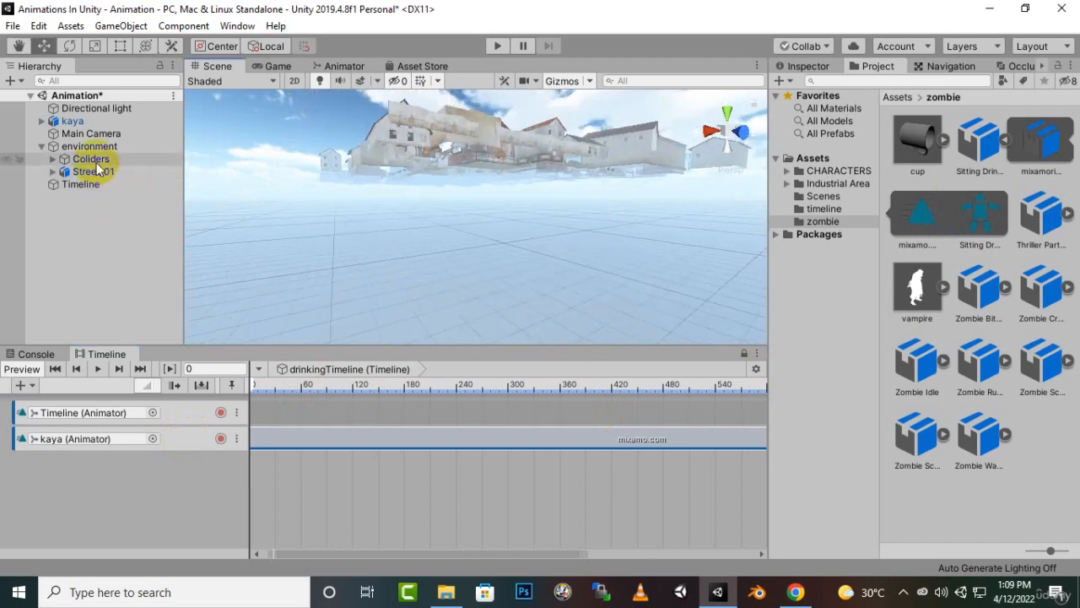
{"action": "left_click", "coordinate": [73, 121]}
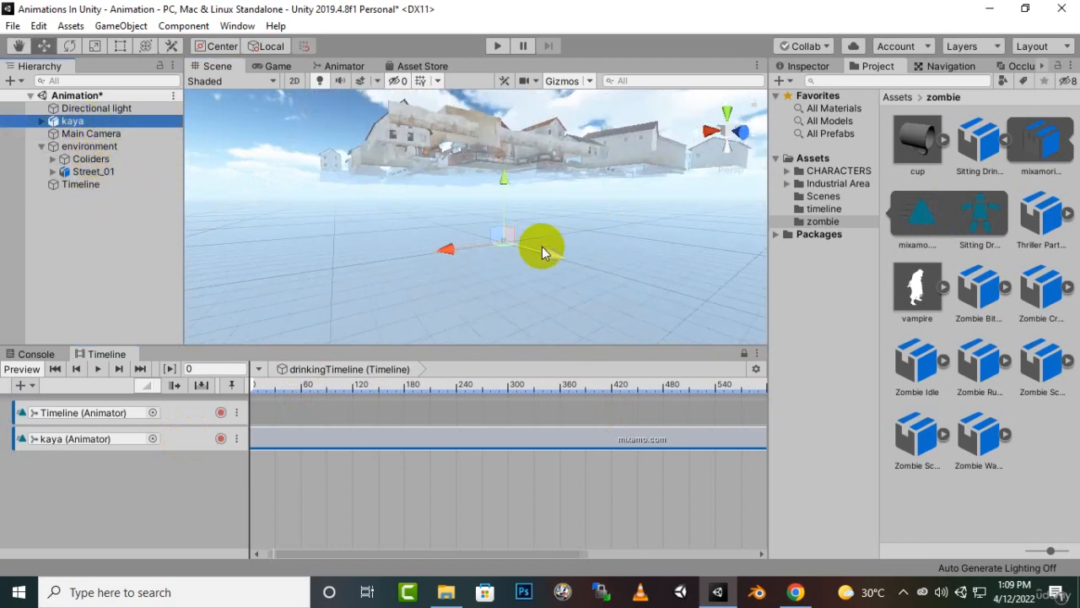
{"action": "left_click", "coordinate": [110, 149]}
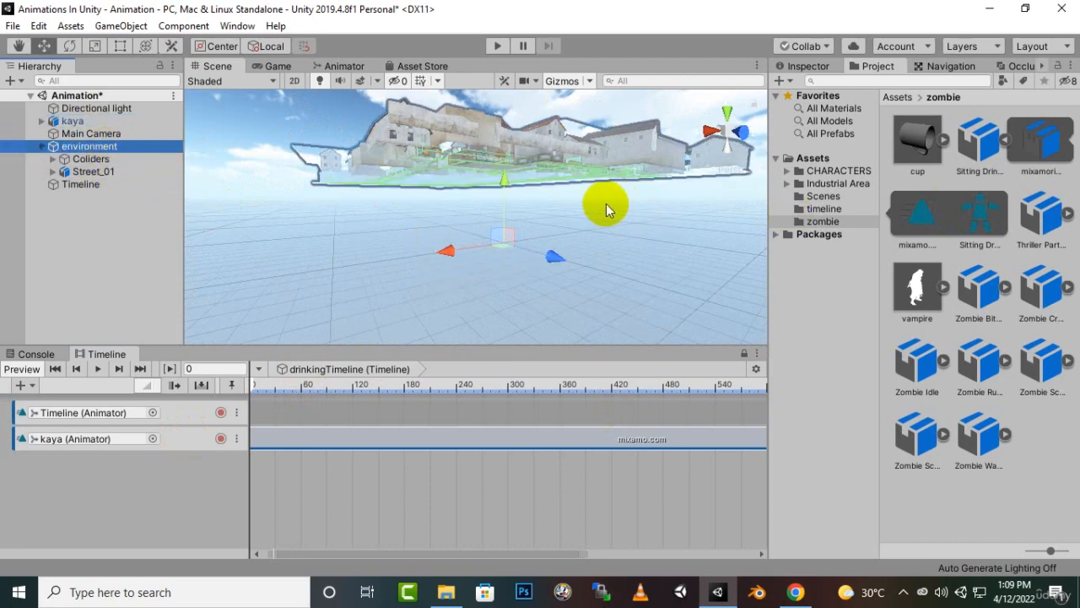
{"action": "left_click_drag", "start_coordinate": [607, 219], "coordinate": [583, 250], "text": "alt"}
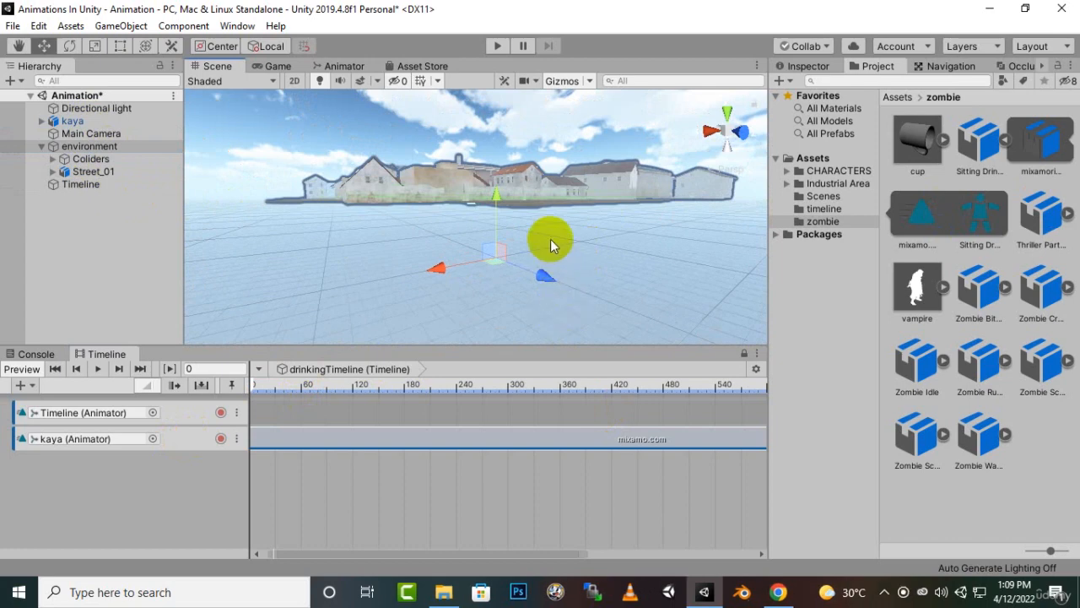
{"action": "left_click_drag", "start_coordinate": [499, 202], "coordinate": [499, 268], "text": "alt"}
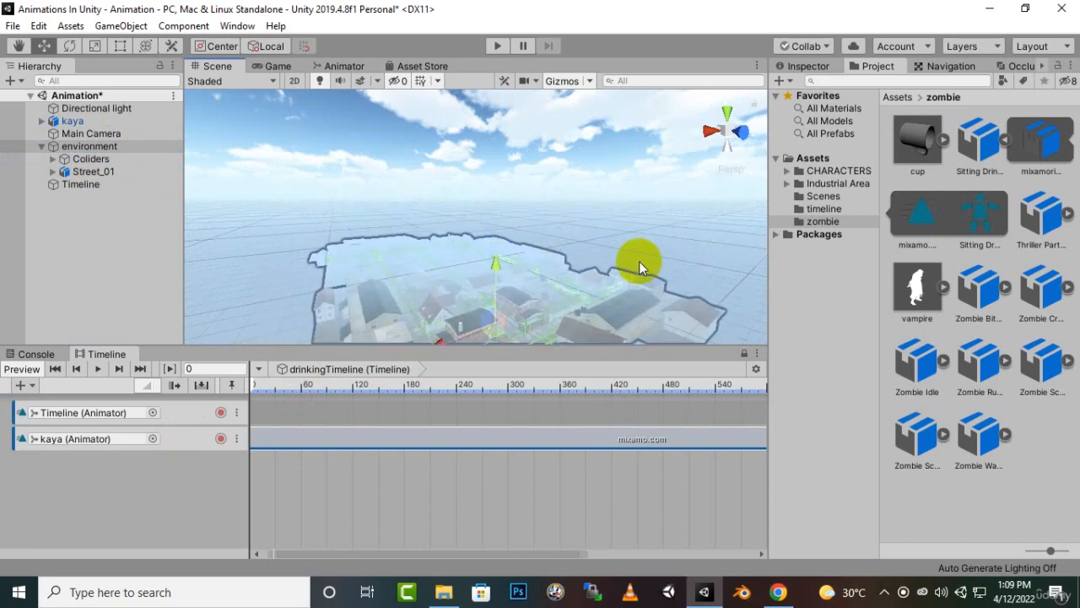
Inspect the lowered environment from below and above to find kaya on the pavement.
{"action": "left_click_drag", "start_coordinate": [638, 261], "coordinate": [471, 181], "text": "alt"}
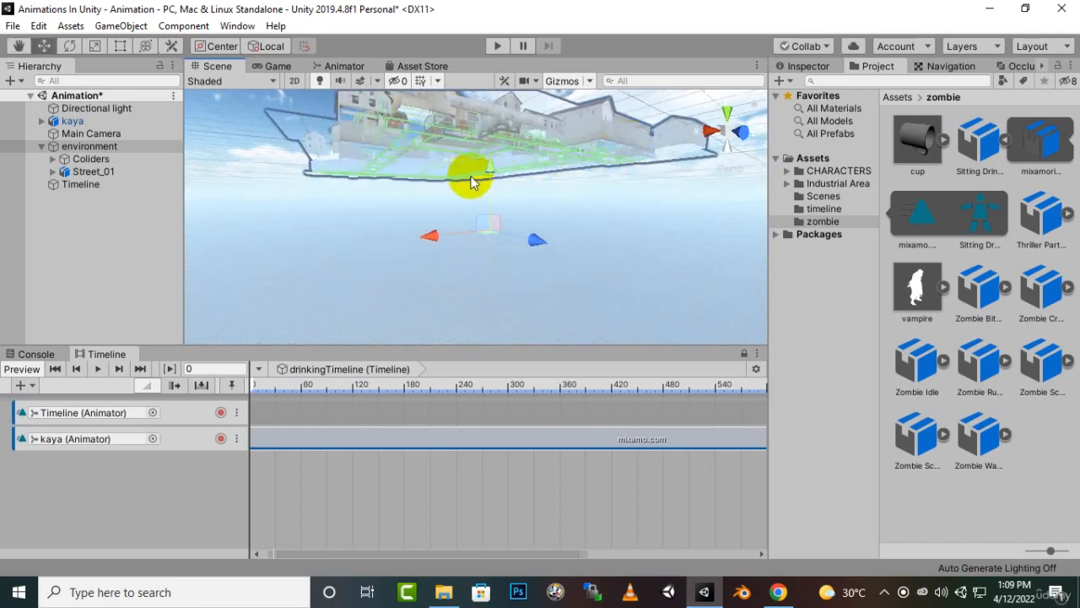
{"action": "scroll", "coordinate": [520, 203], "scroll_direction": "up", "scroll_amount": 3}
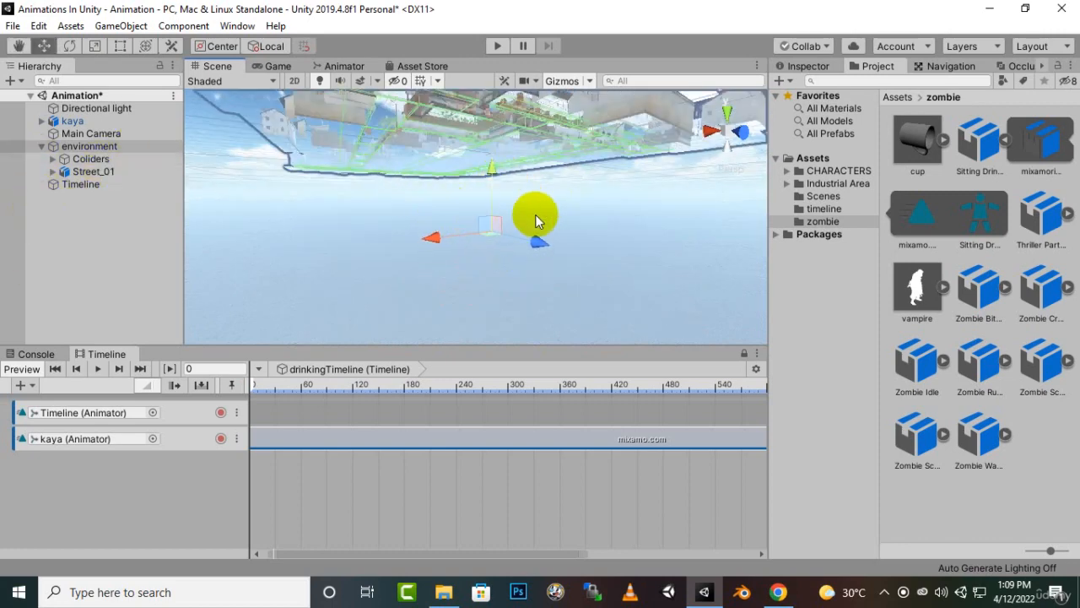
{"action": "left_click_drag", "start_coordinate": [529, 215], "coordinate": [983, 368], "text": "alt"}
{"action": "left_click_drag", "start_coordinate": [624, 255], "coordinate": [151, 180], "text": "alt"}
{"action": "right_click_drag", "start_coordinate": [609, 175], "coordinate": [641, 220], "text": "alt"}
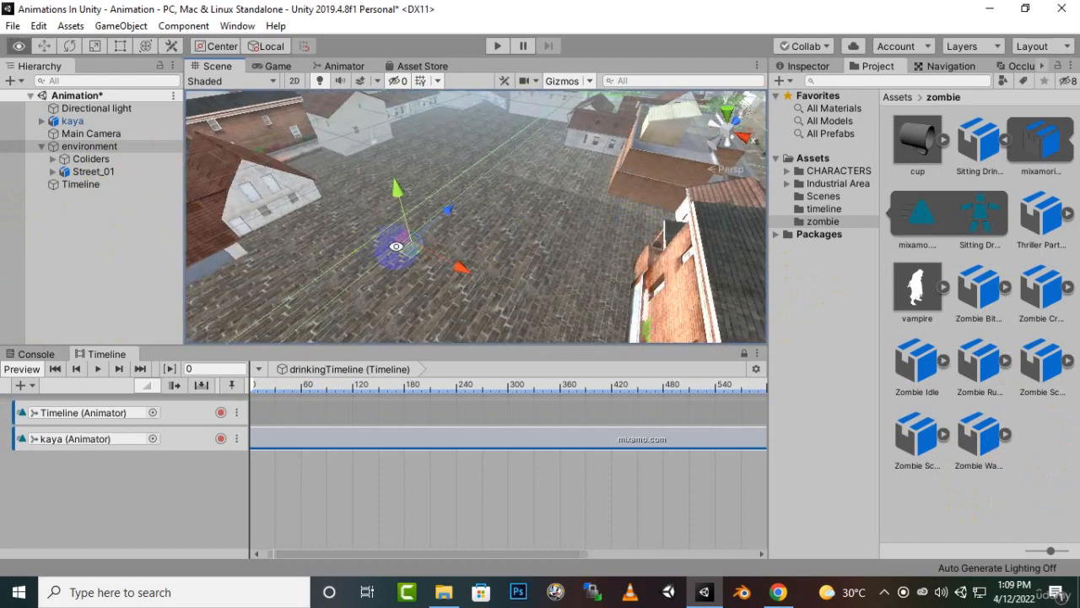
{"action": "left_click_drag", "start_coordinate": [396, 246], "coordinate": [560, 214], "text": "alt"}
{"action": "right_click_drag", "start_coordinate": [560, 214], "coordinate": [624, 208], "text": "alt"}
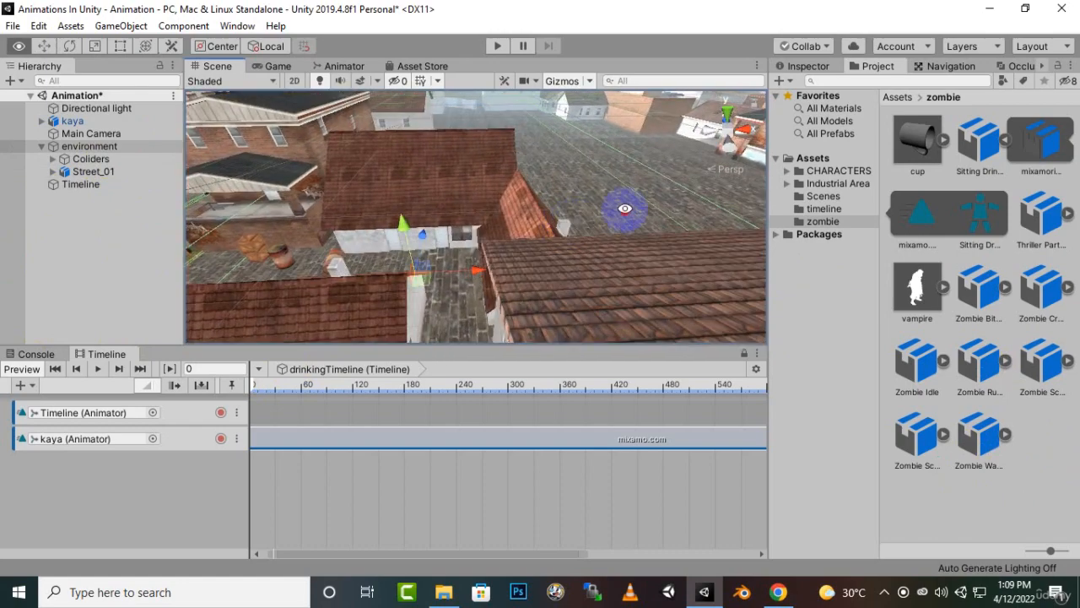
{"action": "left_click_drag", "start_coordinate": [624, 209], "coordinate": [535, 234], "text": "alt"}
{"action": "left_click", "coordinate": [884, 591]}
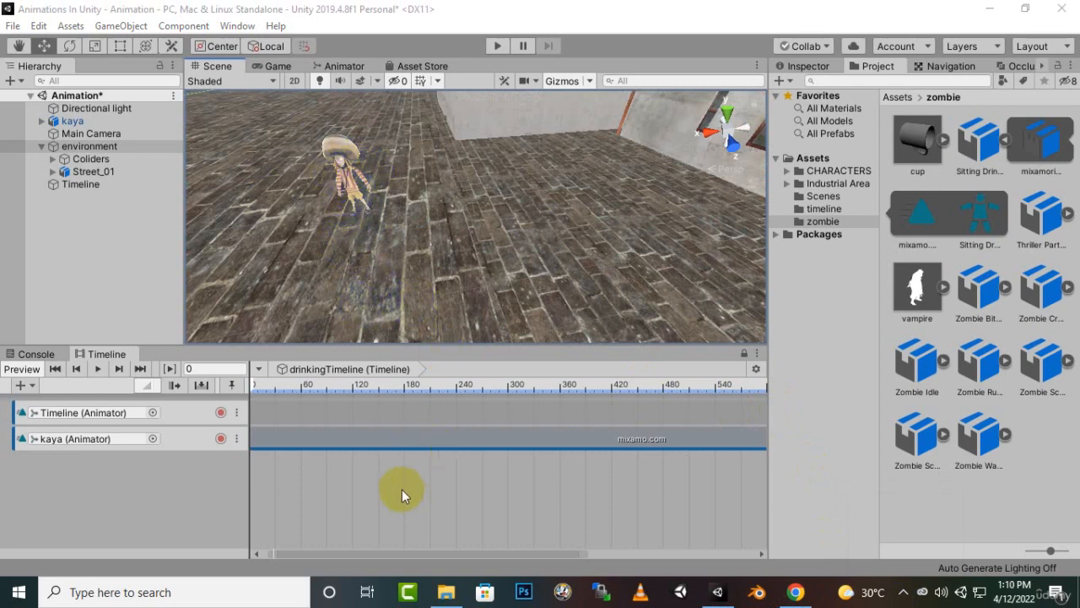
Fit the whole clip in the timeline and play the preview to watch kaya's drinking animation up close.
{"action": "scroll", "coordinate": [410, 490], "scroll_direction": "down", "scroll_amount": 5}
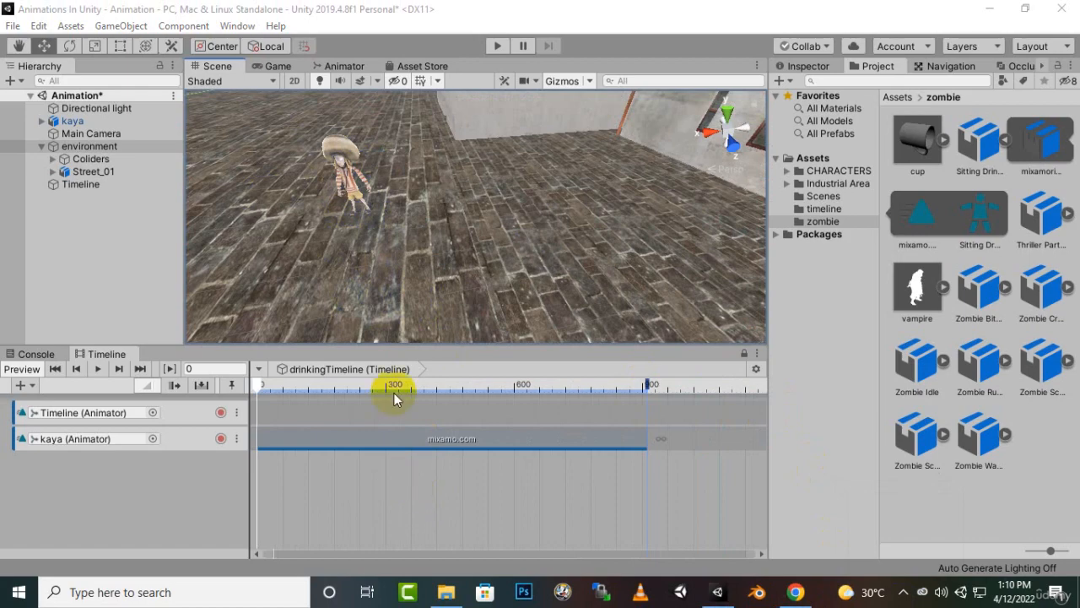
{"action": "right_click_drag", "start_coordinate": [237, 195], "coordinate": [237, 196]}
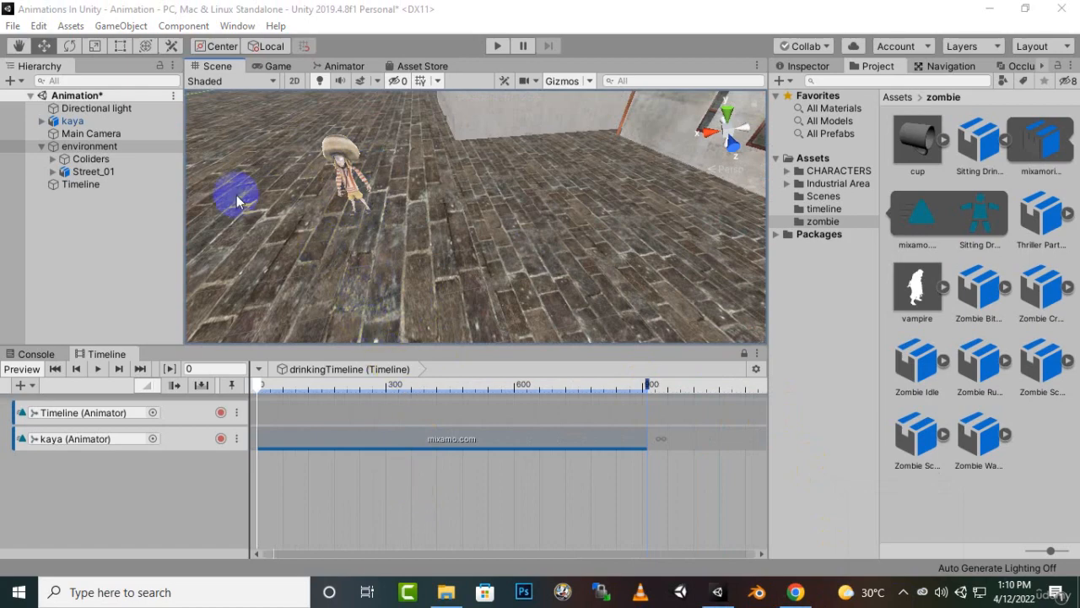
{"action": "left_click", "coordinate": [97, 371]}
{"action": "right_click_drag", "start_coordinate": [261, 304], "coordinate": [533, 220]}
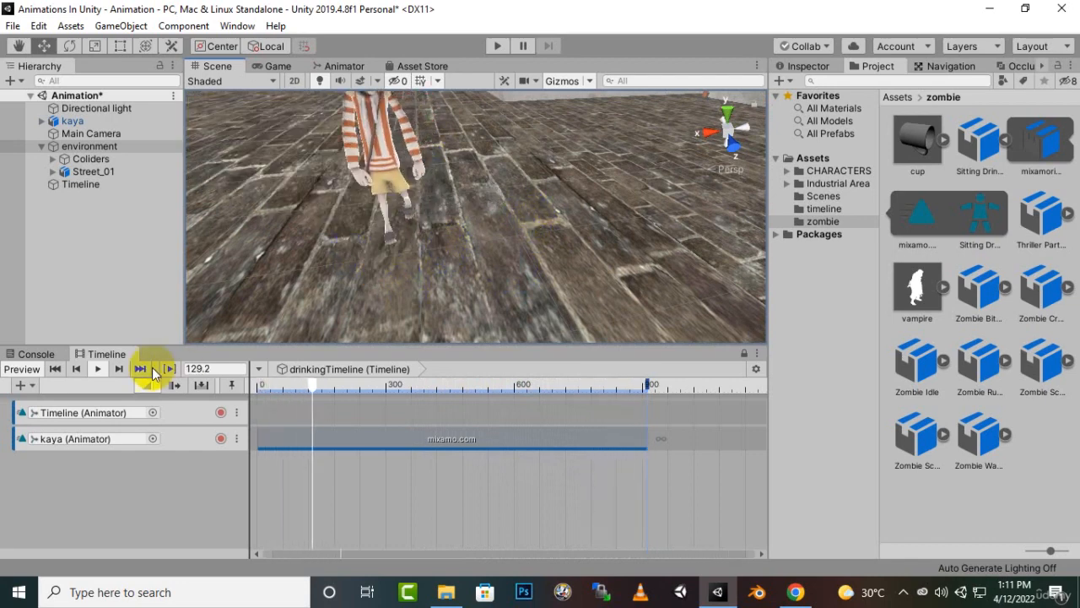
{"action": "left_click", "coordinate": [98, 372]}
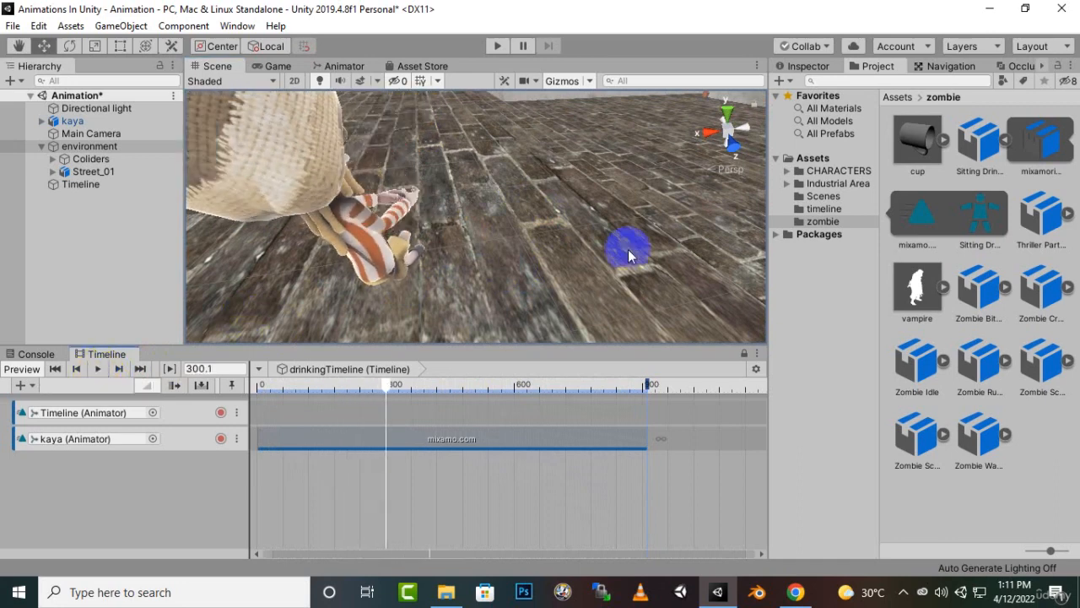
Select a drum in the fenced street area and move it over the buildings onto the pavement near kaya.
{"action": "right_click_drag", "start_coordinate": [396, 268], "coordinate": [494, 306]}
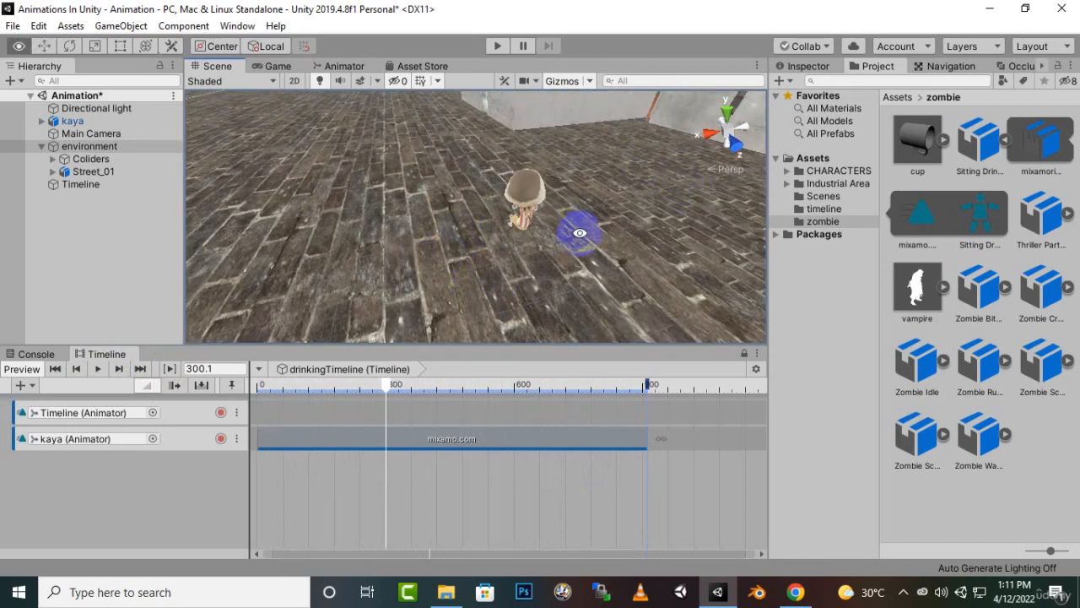
{"action": "right_click_drag", "start_coordinate": [579, 232], "coordinate": [476, 214]}
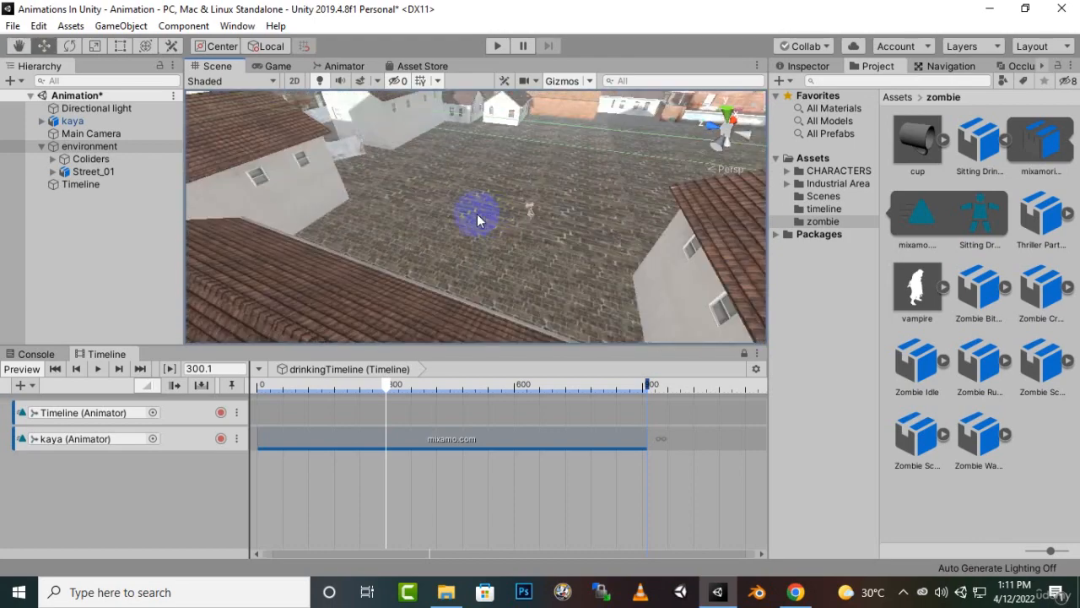
{"action": "middle_click_drag", "start_coordinate": [477, 214], "coordinate": [543, 153]}
{"action": "scroll", "coordinate": [541, 167], "scroll_direction": "down", "scroll_amount": 3}
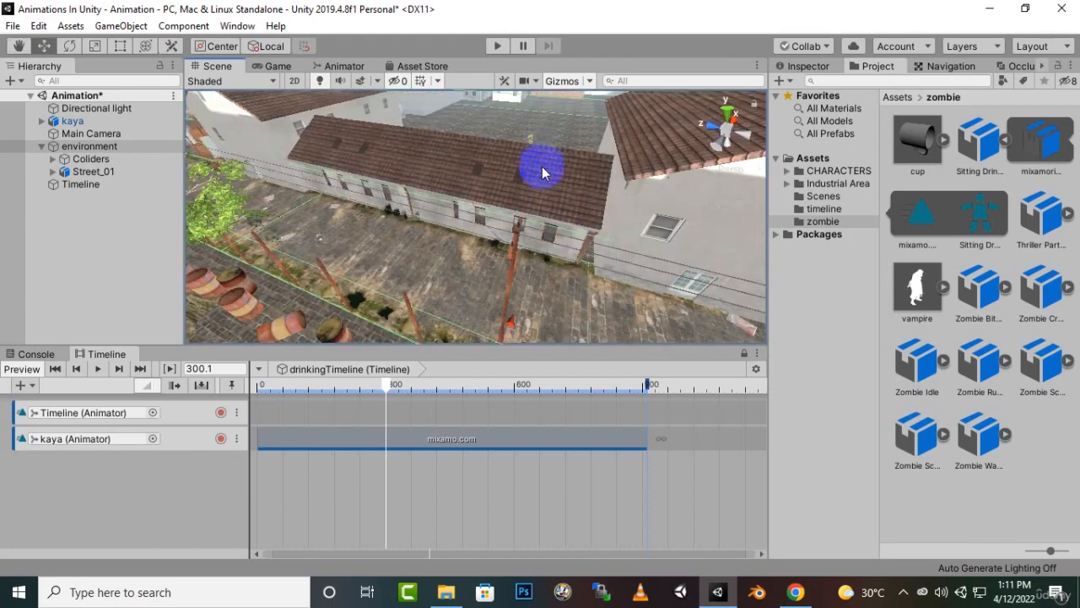
{"action": "left_click", "coordinate": [250, 304]}
{"action": "left_click_drag", "start_coordinate": [317, 287], "coordinate": [891, 234]}
{"action": "left_click_drag", "start_coordinate": [609, 225], "coordinate": [545, 163]}
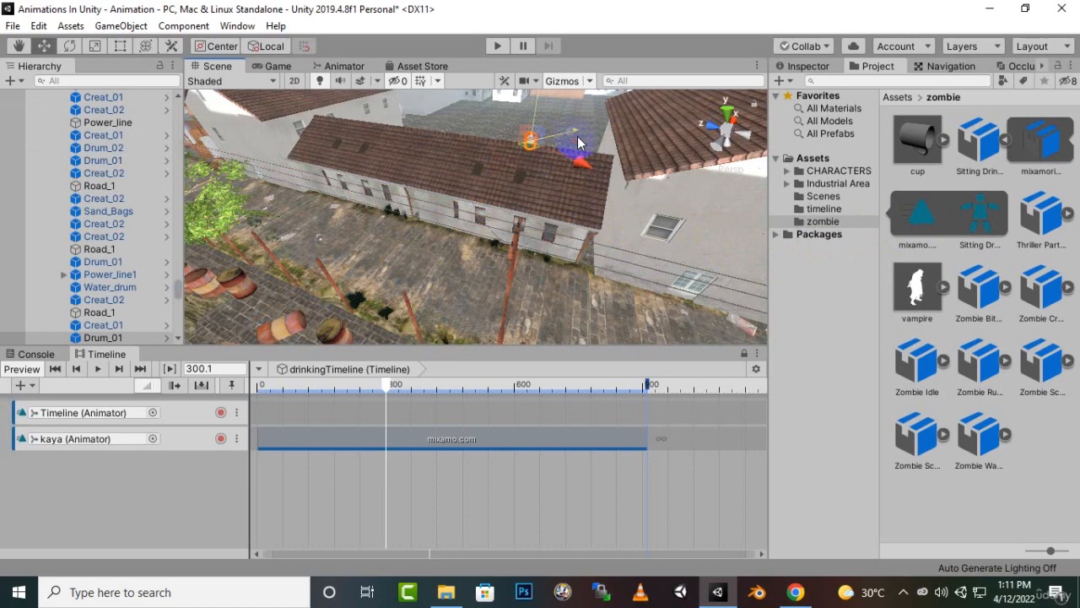
Scale the drum down along its vertical axis to make it a low seat beside kaya.
{"action": "right_click_drag", "start_coordinate": [578, 144], "coordinate": [284, 272]}
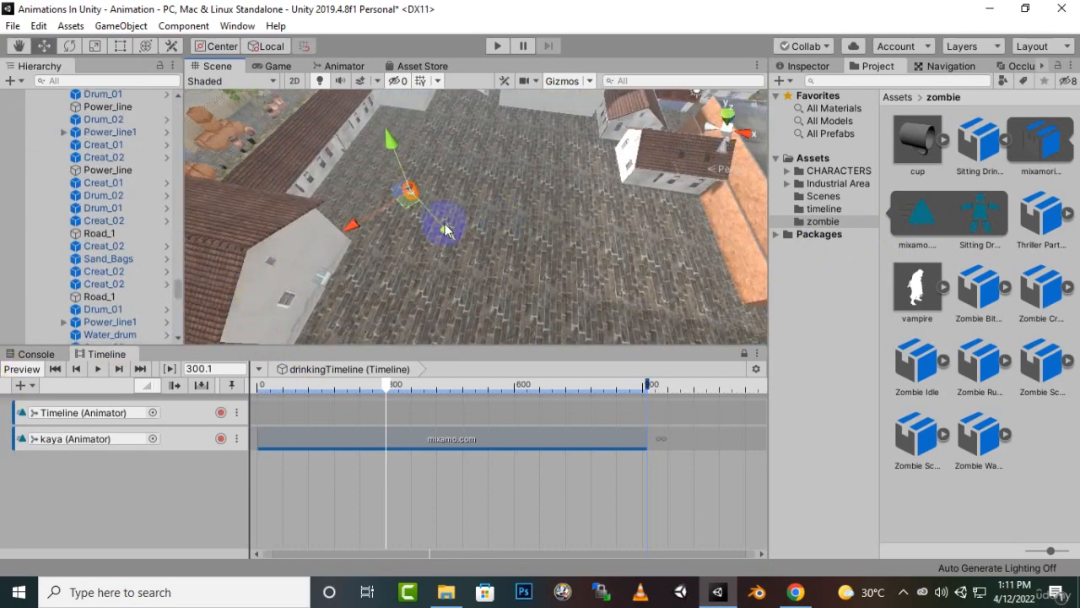
{"action": "scroll", "coordinate": [446, 226], "scroll_direction": "up", "scroll_amount": 8}
{"action": "middle_click_drag", "start_coordinate": [438, 216], "coordinate": [494, 236]}
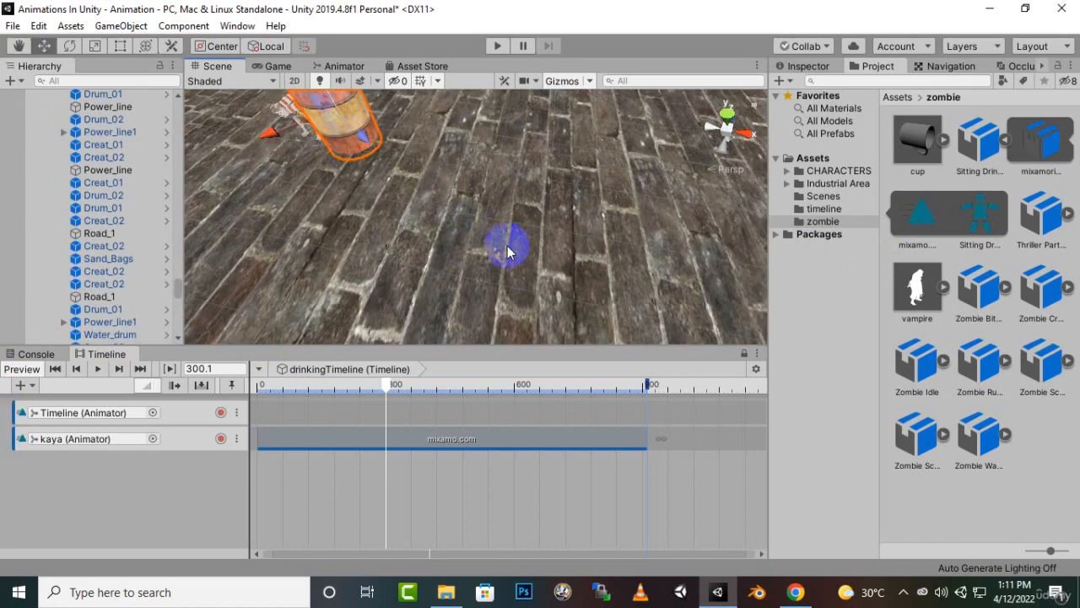
{"action": "left_click_drag", "start_coordinate": [507, 251], "coordinate": [529, 253], "text": "alt"}
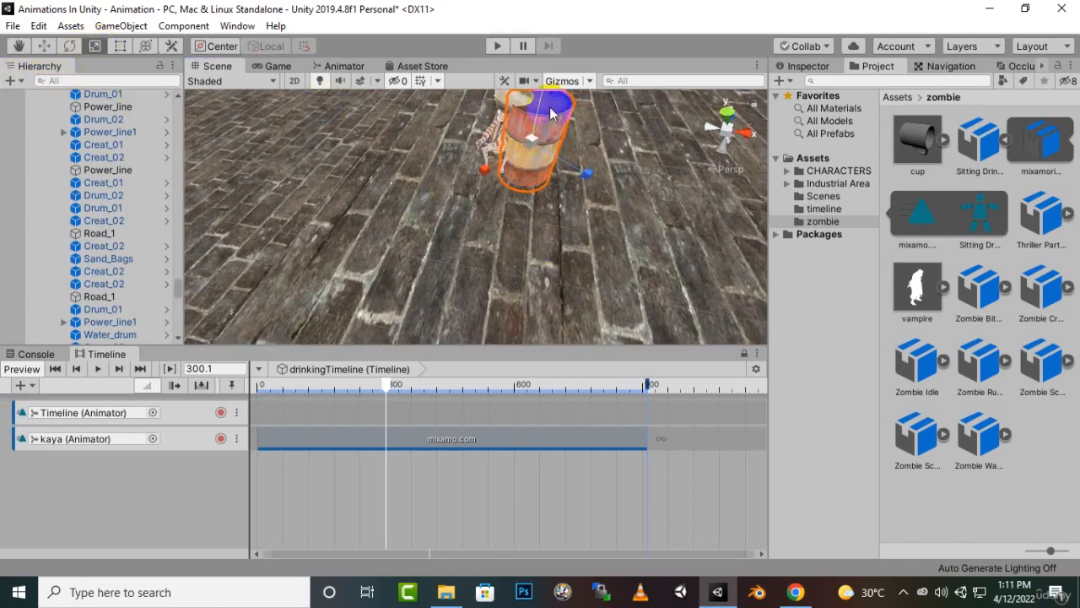
{"action": "left_click_drag", "start_coordinate": [540, 104], "coordinate": [538, 135]}
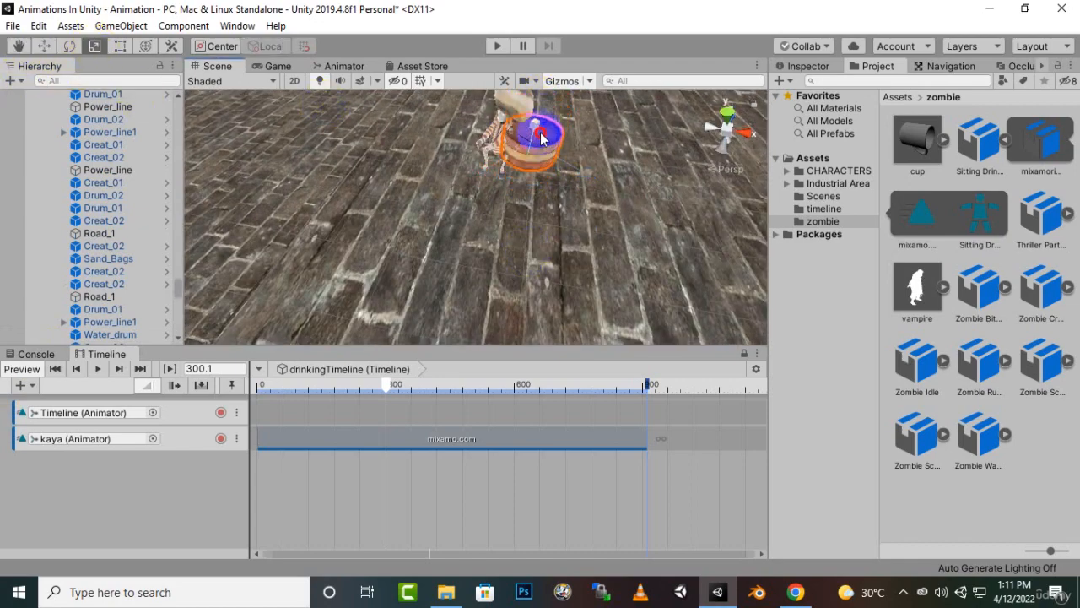
Move the shortened drum across the pavement and lower it until it sits beneath kaya.
{"action": "left_click", "coordinate": [44, 45]}
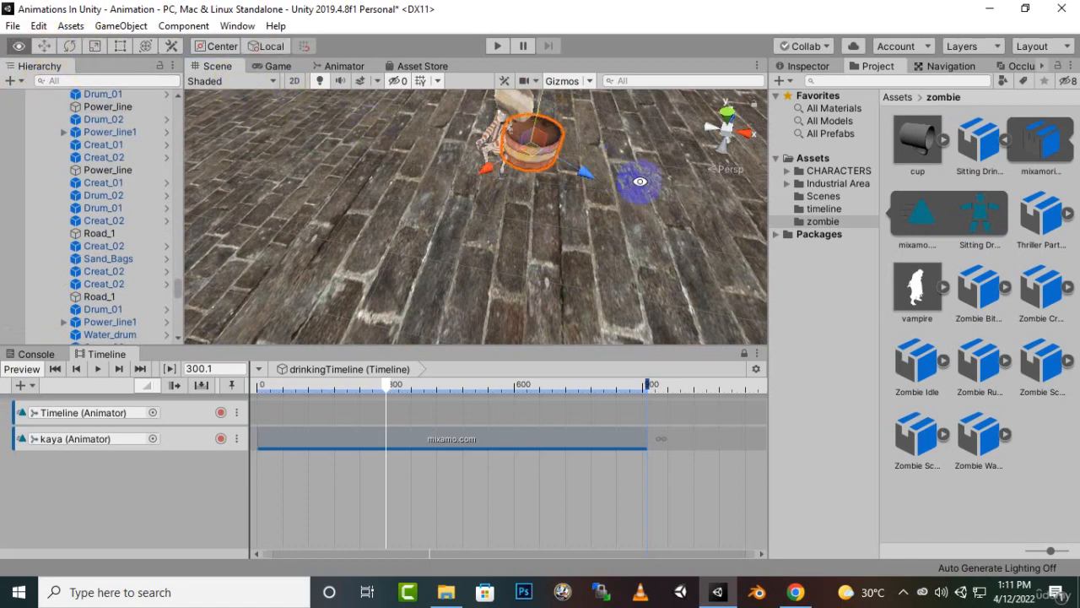
{"action": "left_click_drag", "start_coordinate": [631, 177], "coordinate": [583, 188], "text": "alt"}
{"action": "left_click_drag", "start_coordinate": [448, 192], "coordinate": [430, 174]}
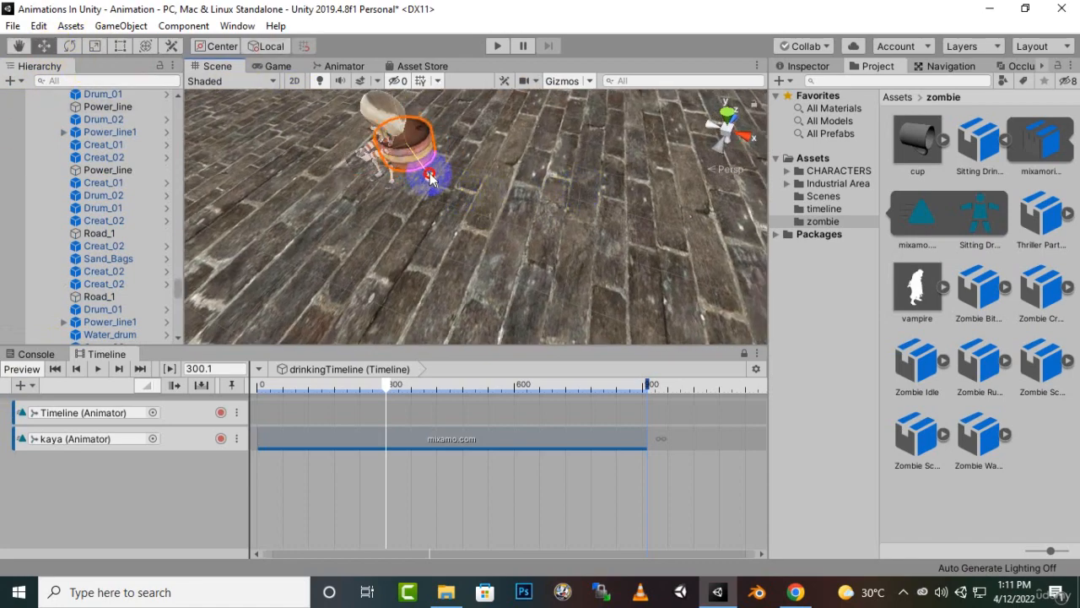
{"action": "left_click_drag", "start_coordinate": [395, 112], "coordinate": [412, 118]}
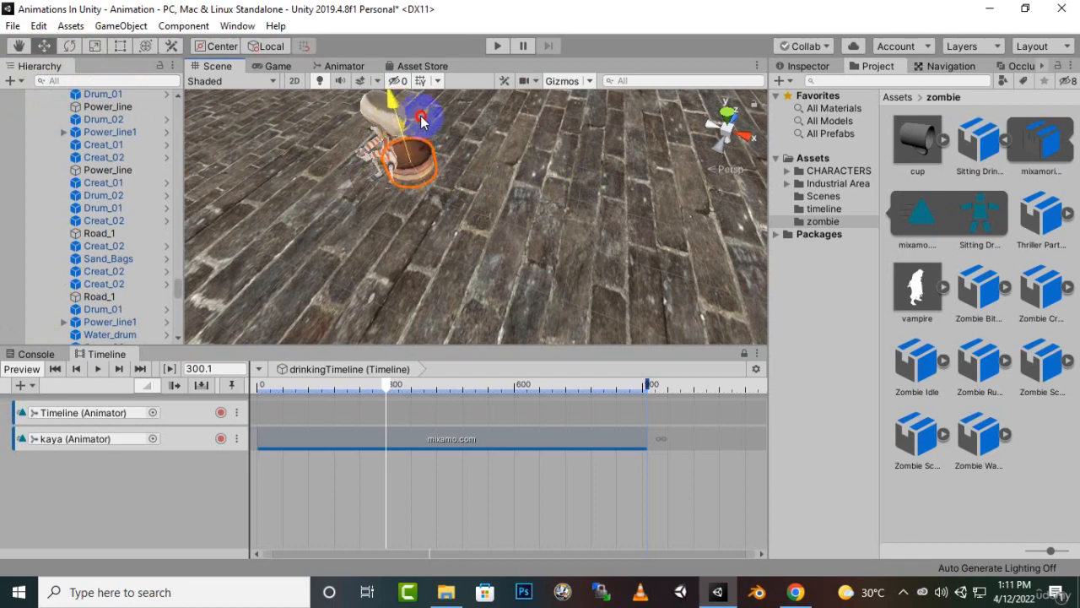
{"action": "left_click_drag", "start_coordinate": [499, 149], "coordinate": [453, 158], "text": "alt"}
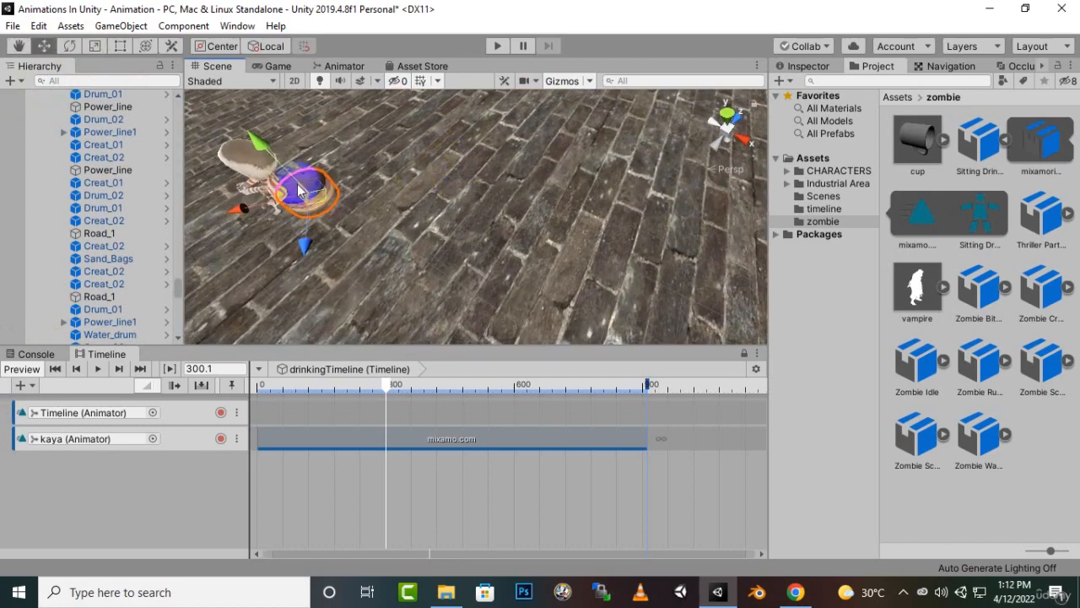
Examine the seat drum and kaya up close and from several sides to check how they line up.
{"action": "scroll", "coordinate": [334, 208], "scroll_direction": "up", "scroll_amount": 2}
{"action": "left_click_drag", "start_coordinate": [371, 231], "coordinate": [406, 222], "text": "alt"}
{"action": "middle_click_drag", "start_coordinate": [406, 222], "coordinate": [418, 204]}
{"action": "scroll", "coordinate": [420, 199], "scroll_direction": "up", "scroll_amount": 2}
{"action": "left_click_drag", "start_coordinate": [421, 214], "coordinate": [381, 217], "text": "alt"}
{"action": "scroll", "coordinate": [318, 181], "scroll_direction": "up", "scroll_amount": 3}
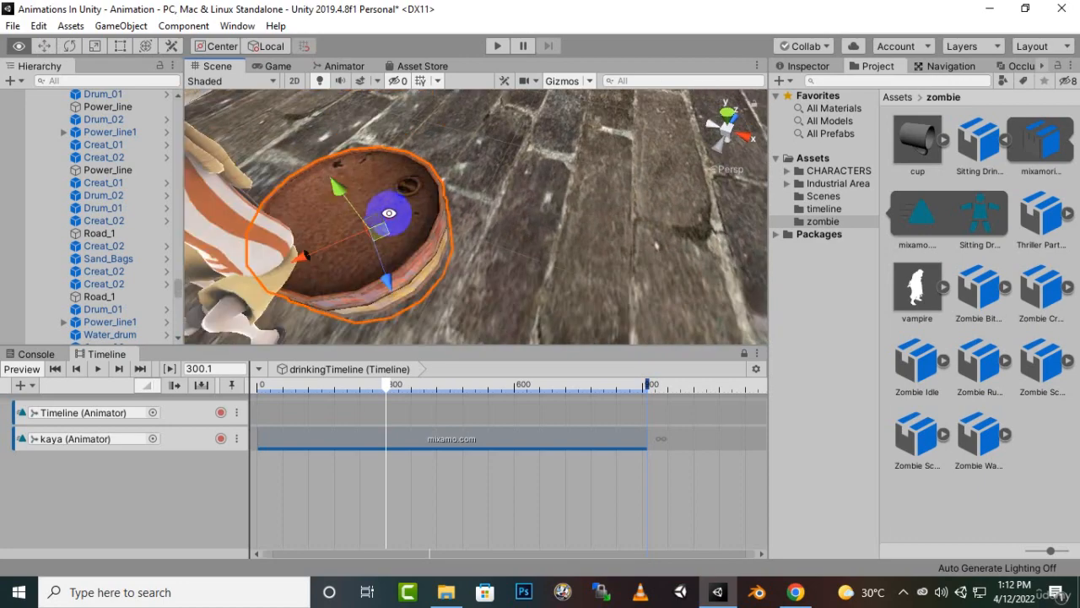
{"action": "scroll", "coordinate": [381, 243], "scroll_direction": "down", "scroll_amount": 3}
{"action": "scroll", "coordinate": [468, 268], "scroll_direction": "up", "scroll_amount": 3}
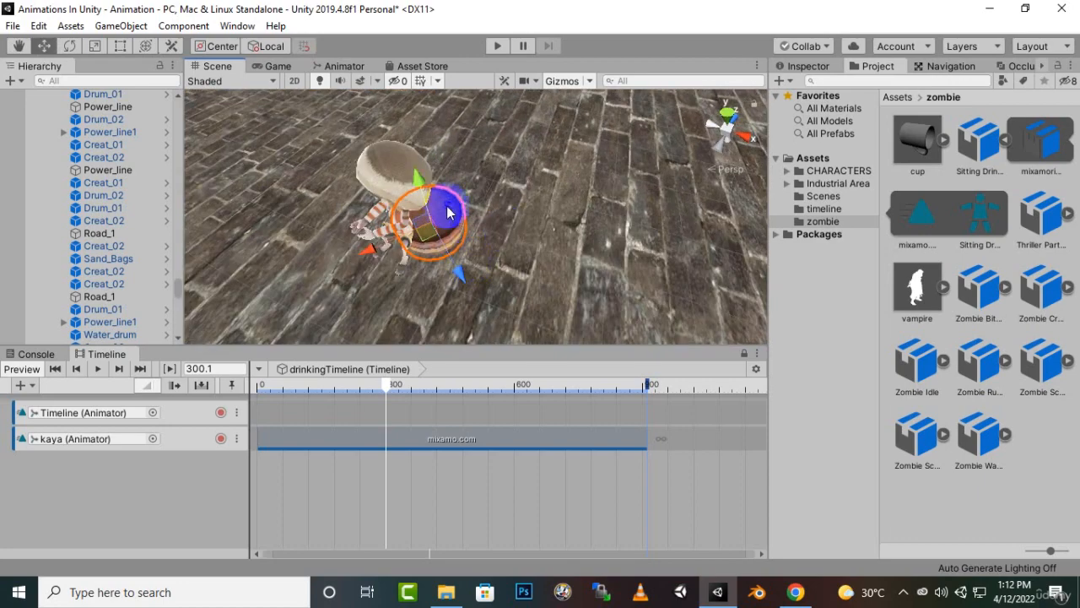
{"action": "left_click_drag", "start_coordinate": [230, 295], "coordinate": [256, 347], "text": "alt"}
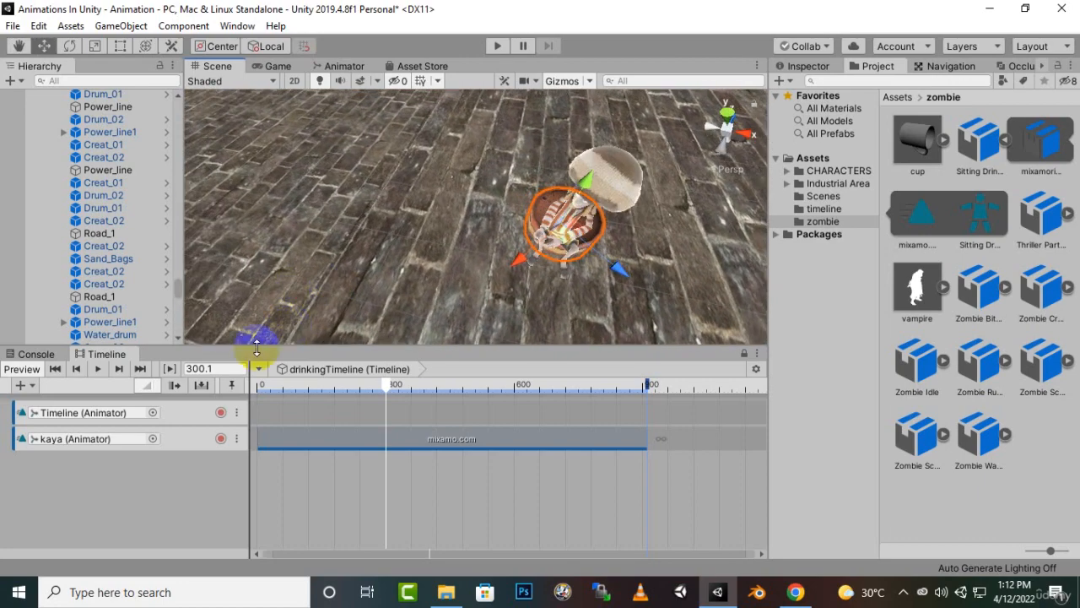
Scrub the timeline back near its start and forward to frame 276 to check kaya's pose over the drum.
{"action": "left_click_drag", "start_coordinate": [386, 390], "coordinate": [268, 382]}
{"action": "scroll", "coordinate": [459, 304], "scroll_direction": "up", "scroll_amount": 3}
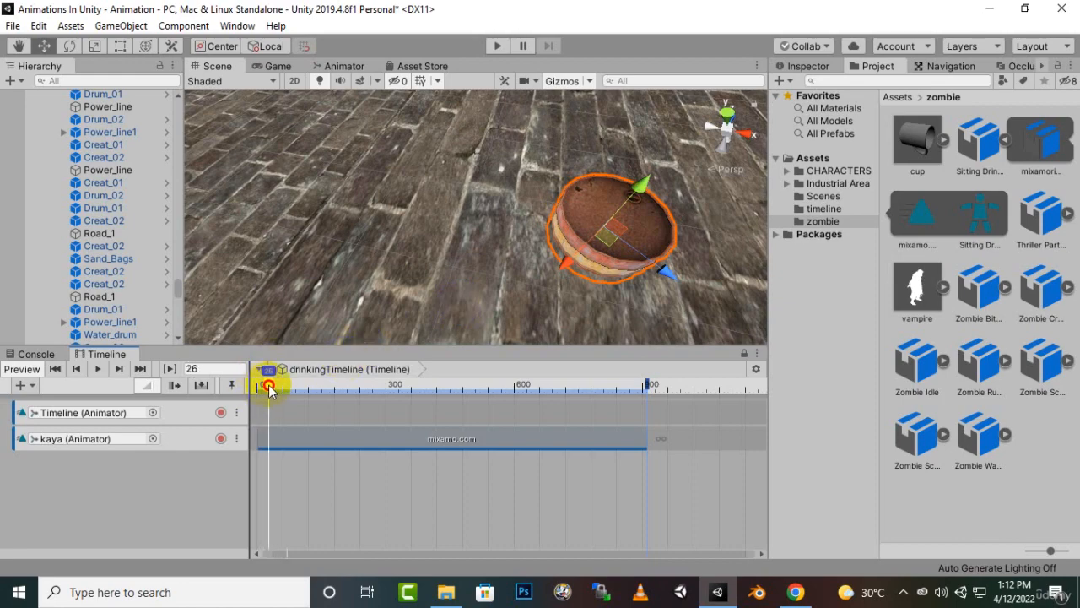
{"action": "left_click_drag", "start_coordinate": [304, 390], "coordinate": [377, 382]}
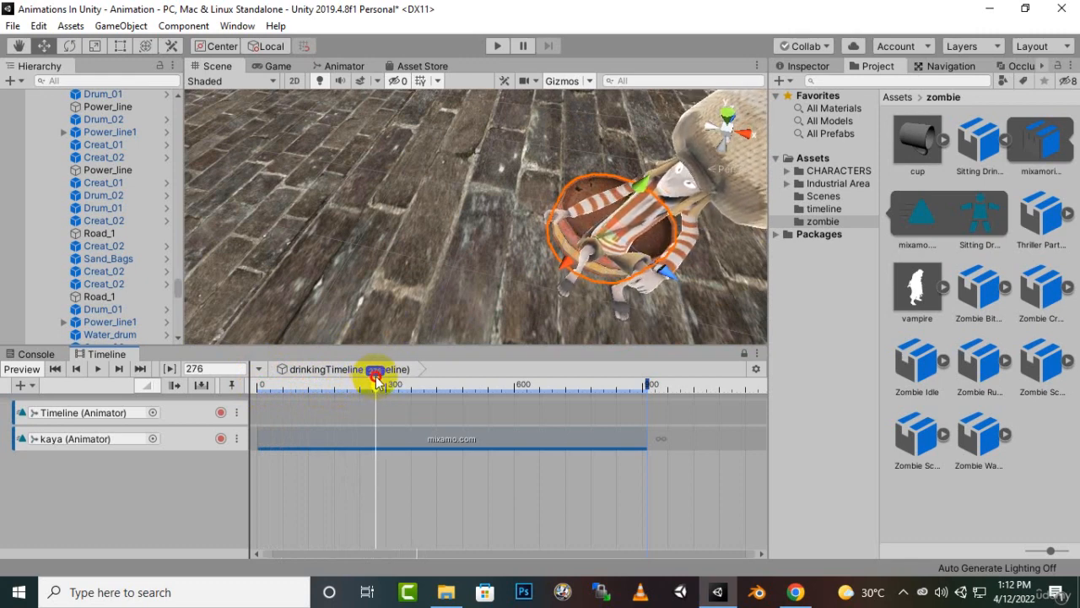
Fine-tune the seat drum's position on the pavement so that kaya's sitting pose rests on it.
{"action": "right_click_drag", "start_coordinate": [499, 285], "coordinate": [521, 204]}
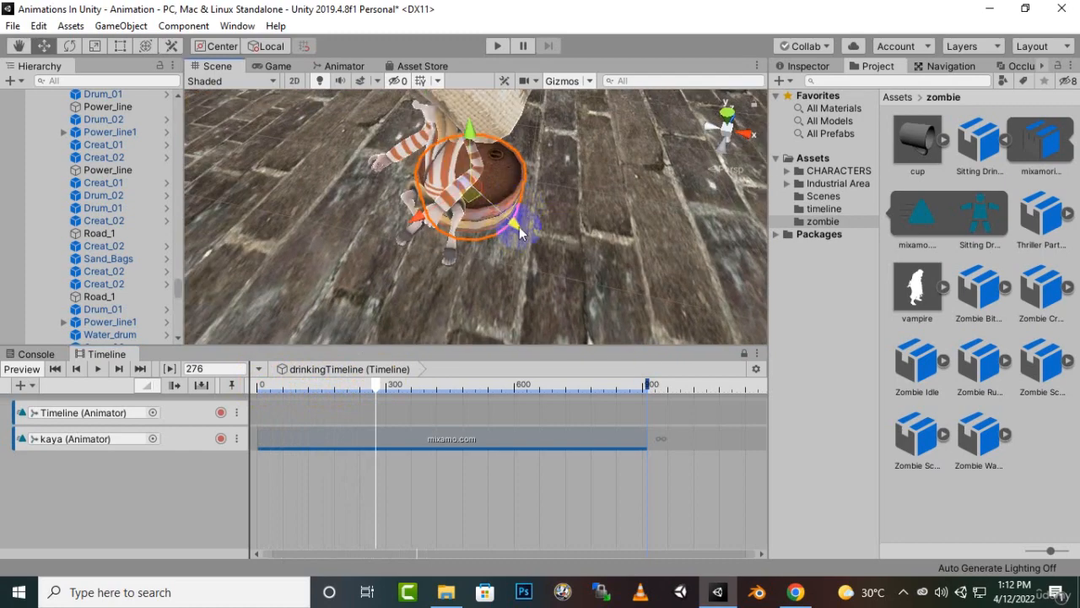
{"action": "left_click_drag", "start_coordinate": [519, 227], "coordinate": [537, 236]}
{"action": "left_click_drag", "start_coordinate": [476, 250], "coordinate": [465, 231]}
{"action": "left_click_drag", "start_coordinate": [546, 237], "coordinate": [522, 240]}
Duplicate the seat drum and place the copy beside it, below kaya's outstretched hand, as a table.
{"action": "left_click_drag", "start_coordinate": [390, 300], "coordinate": [470, 297], "text": "alt"}
{"action": "mouse_move", "coordinate": [385, 253]}
{"action": "left_mouse_down"}
{"action": "mouse_move", "coordinate": [366, 252]}
{"action": "mouse_move", "coordinate": [374, 264]}
{"action": "left_mouse_up"}
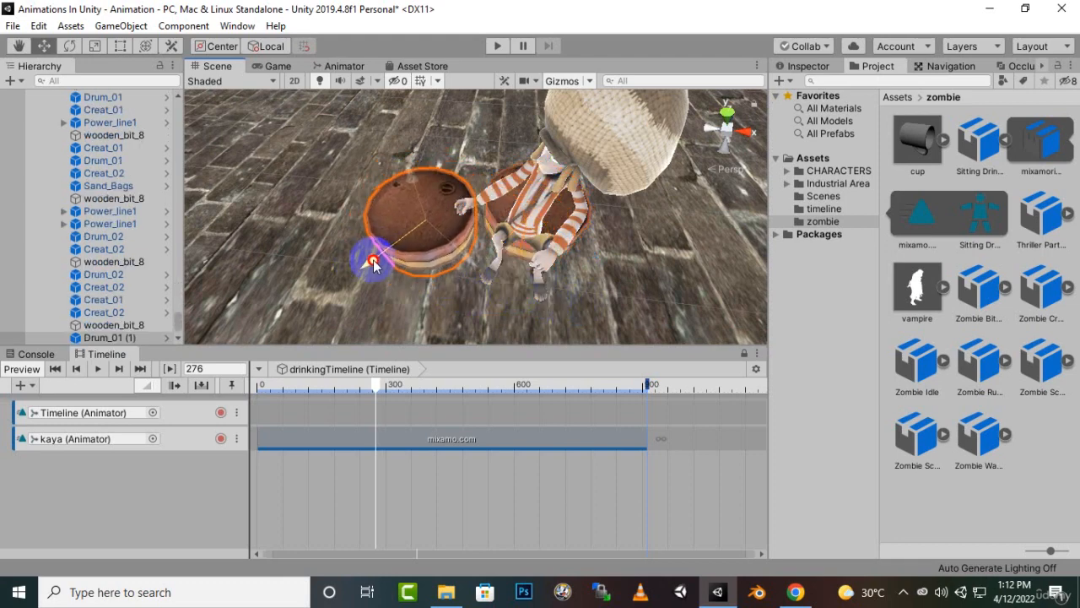
{"action": "left_click_drag", "start_coordinate": [455, 269], "coordinate": [473, 276]}
{"action": "left_click_drag", "start_coordinate": [532, 225], "coordinate": [507, 269], "text": "alt"}
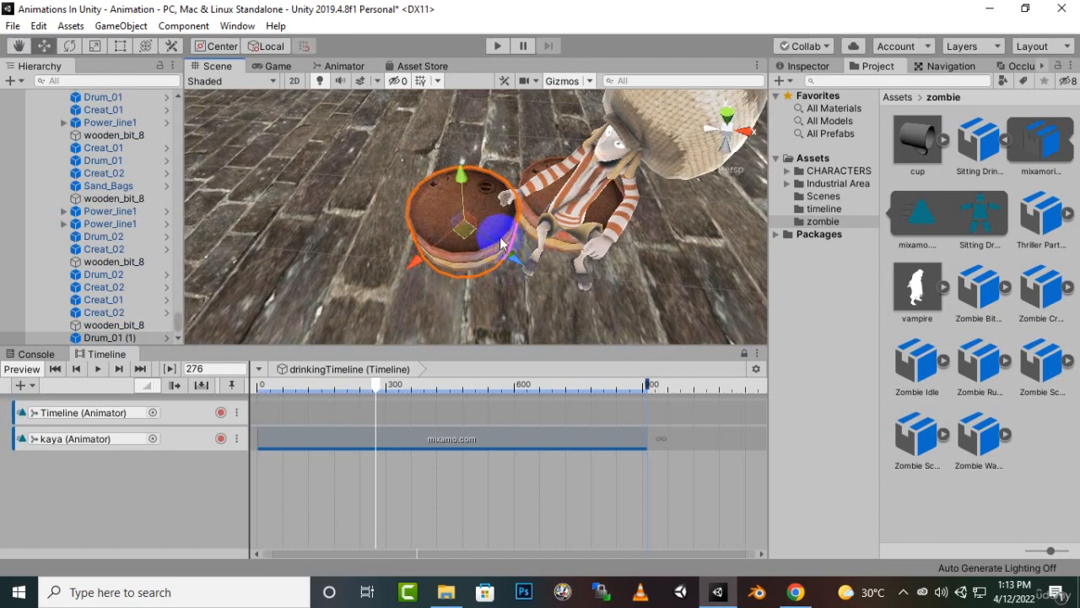
{"action": "left_click_drag", "start_coordinate": [535, 220], "coordinate": [503, 237], "text": "alt"}
Add the cup model from the zombie folder to the scene and bring it out in front of the drums.
{"action": "scroll", "coordinate": [518, 261], "scroll_direction": "up", "scroll_amount": 3}
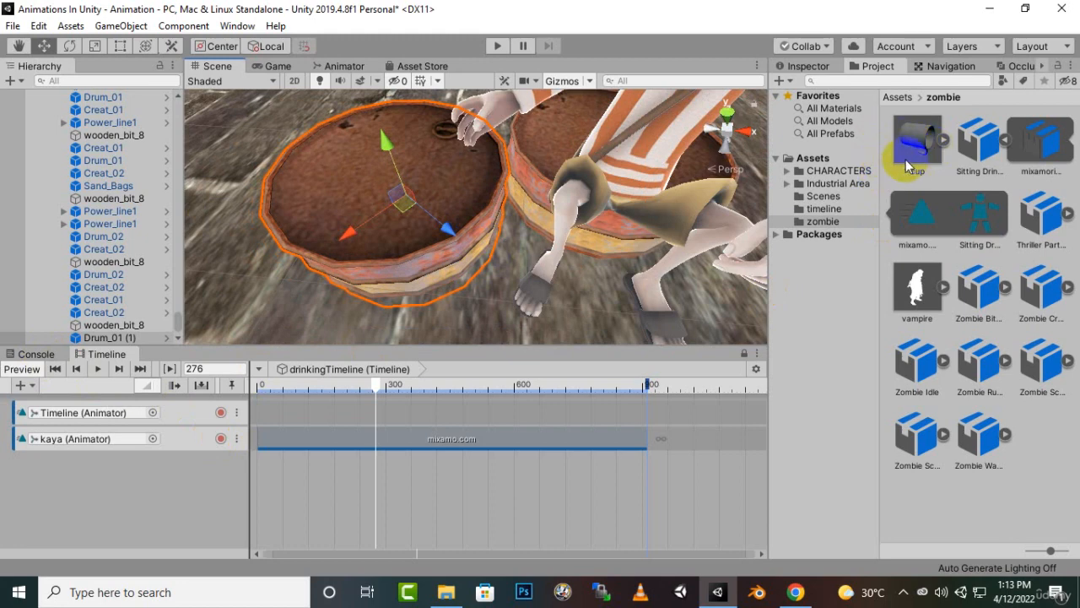
{"action": "left_click", "coordinate": [393, 217]}
{"action": "left_click_drag", "start_coordinate": [416, 229], "coordinate": [462, 104]}
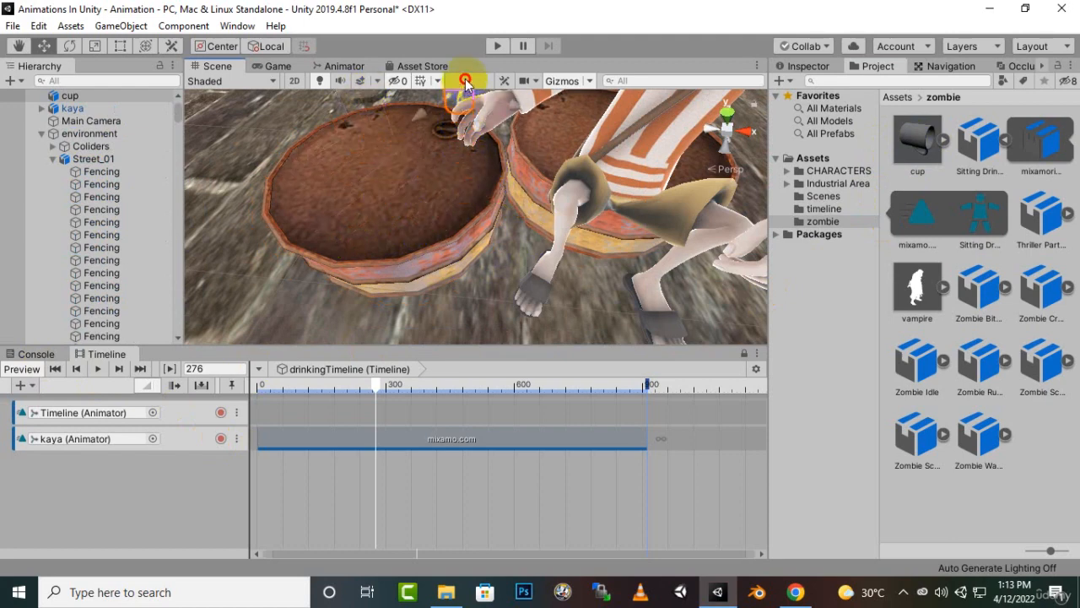
{"action": "middle_click_drag", "start_coordinate": [472, 169], "coordinate": [465, 181]}
{"action": "scroll", "coordinate": [437, 139], "scroll_direction": "down", "scroll_amount": 5}
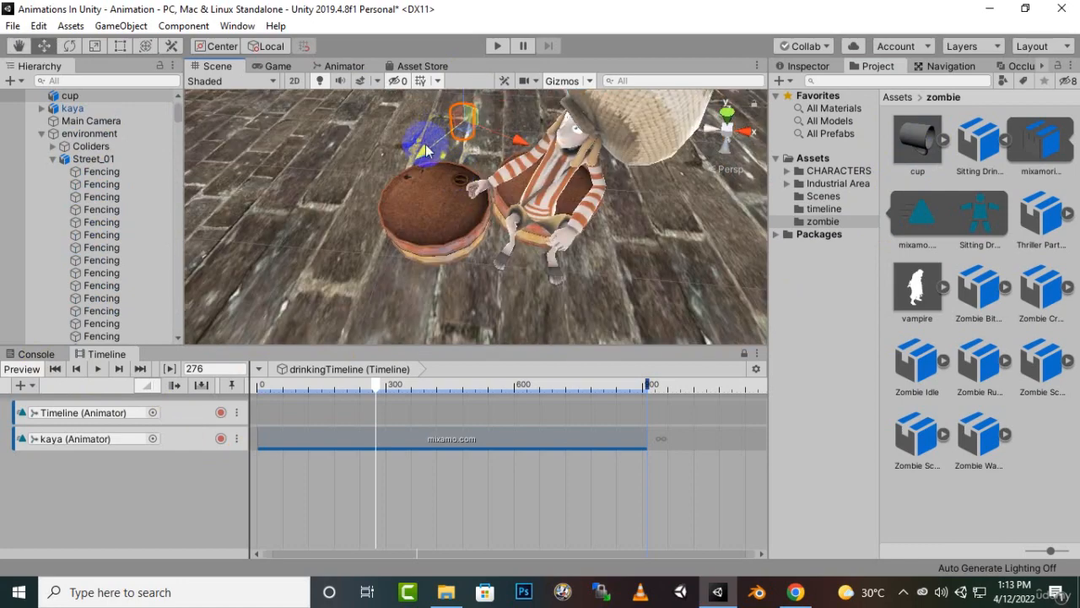
{"action": "left_click_drag", "start_coordinate": [426, 150], "coordinate": [190, 213]}
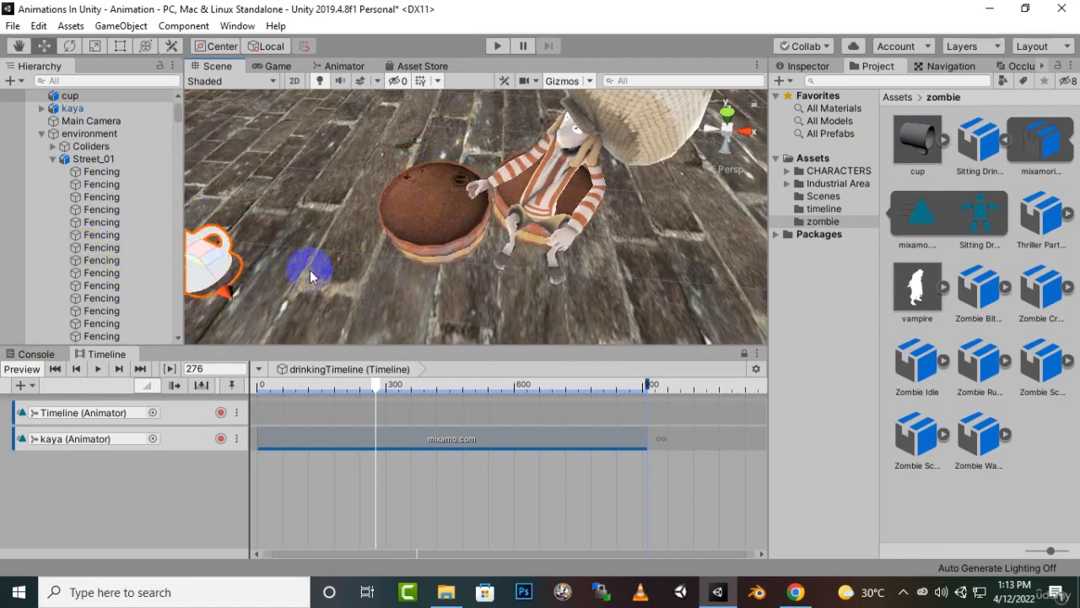
Move the cup along its axes back to the table drum and position it over the drum's top.
{"action": "middle_click_drag", "start_coordinate": [310, 276], "coordinate": [362, 237]}
{"action": "left_click_drag", "start_coordinate": [385, 167], "coordinate": [504, 216]}
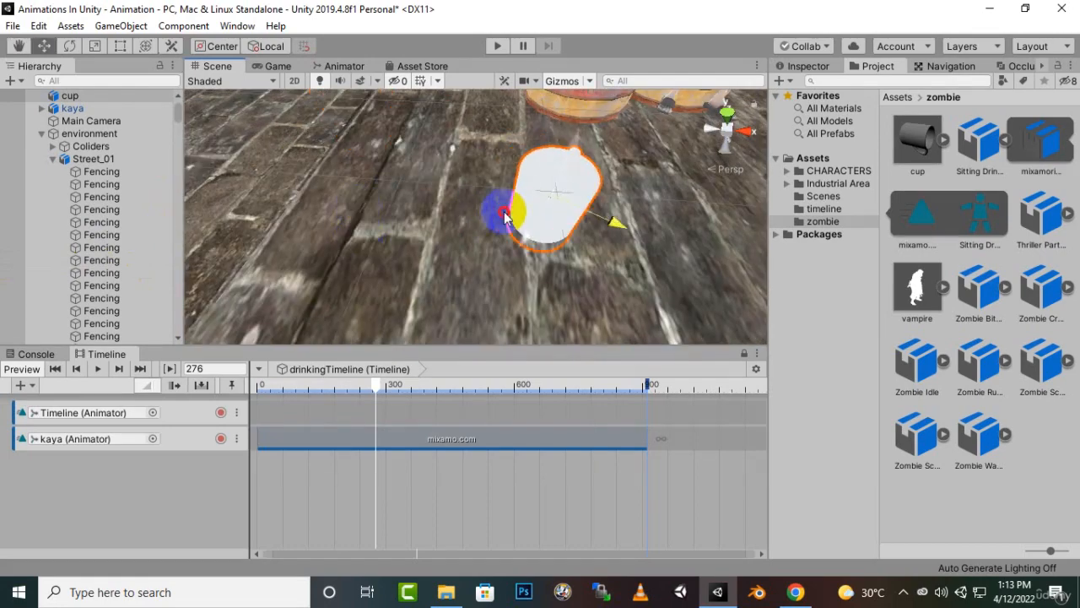
{"action": "middle_click_drag", "start_coordinate": [496, 226], "coordinate": [474, 221]}
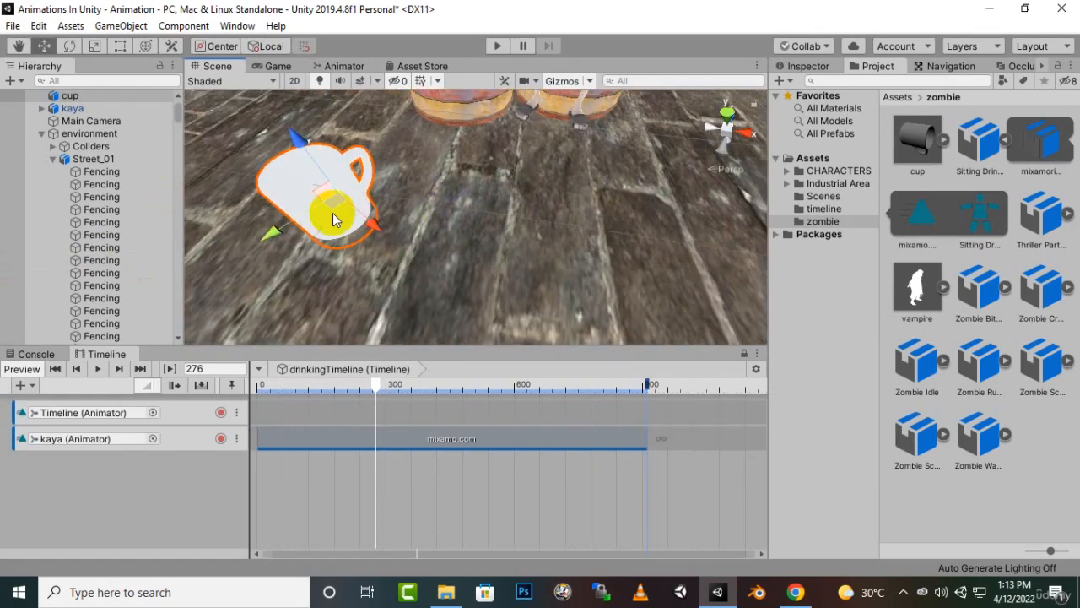
{"action": "left_click_drag", "start_coordinate": [275, 236], "coordinate": [435, 191]}
{"action": "scroll", "coordinate": [477, 235], "scroll_direction": "down", "scroll_amount": 3}
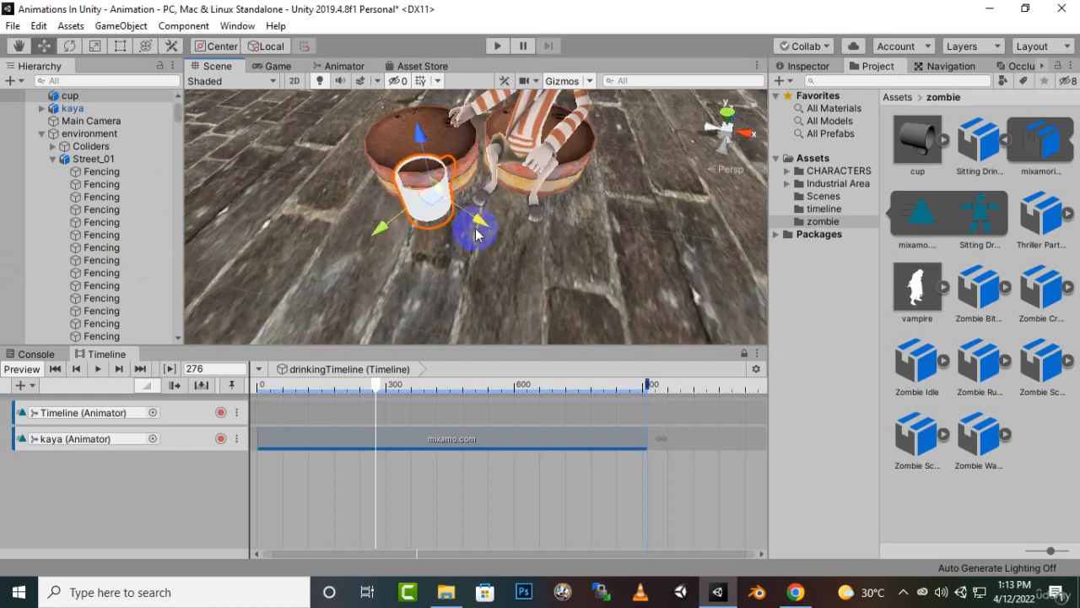
{"action": "left_click_drag", "start_coordinate": [479, 244], "coordinate": [464, 169]}
{"action": "middle_click_drag", "start_coordinate": [464, 169], "coordinate": [465, 179]}
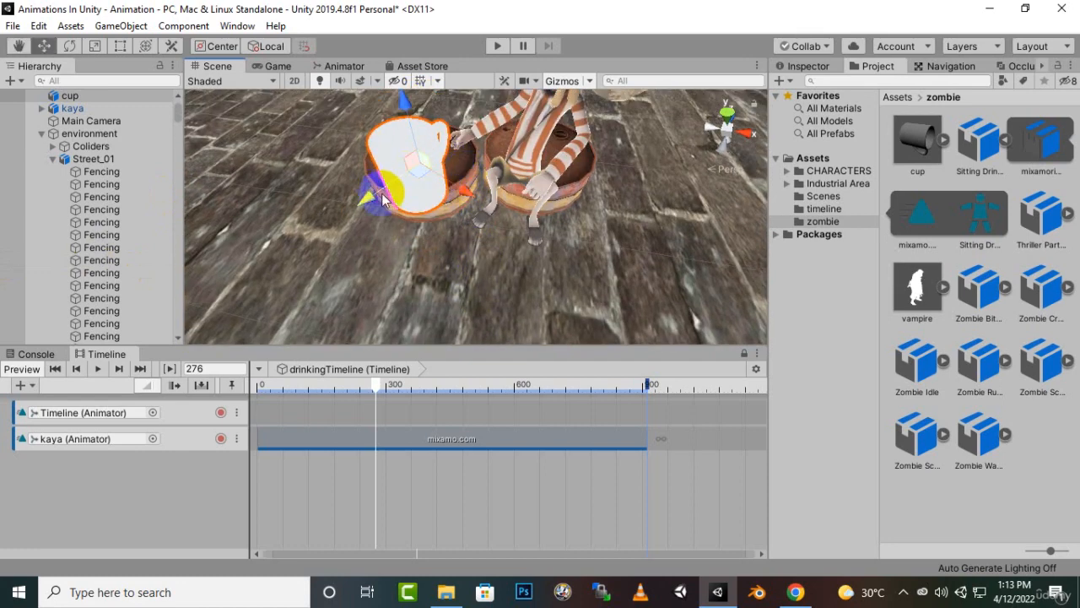
Scale the cup down uniformly to suit kaya's hand and adjust its position along its Y axis.
{"action": "left_click", "coordinate": [95, 47]}
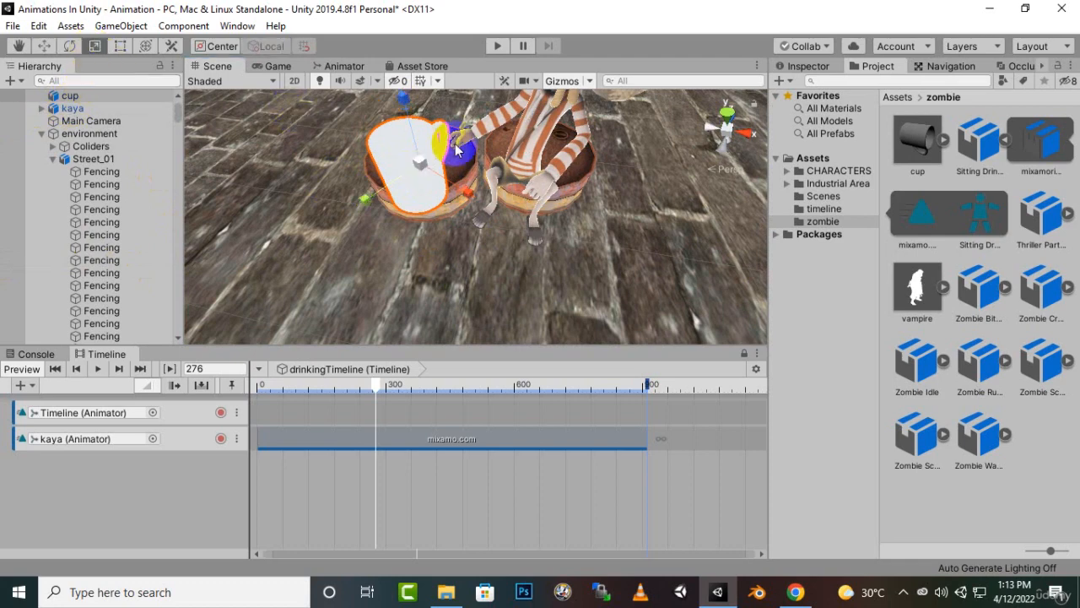
{"action": "left_click_drag", "start_coordinate": [414, 163], "coordinate": [411, 203]}
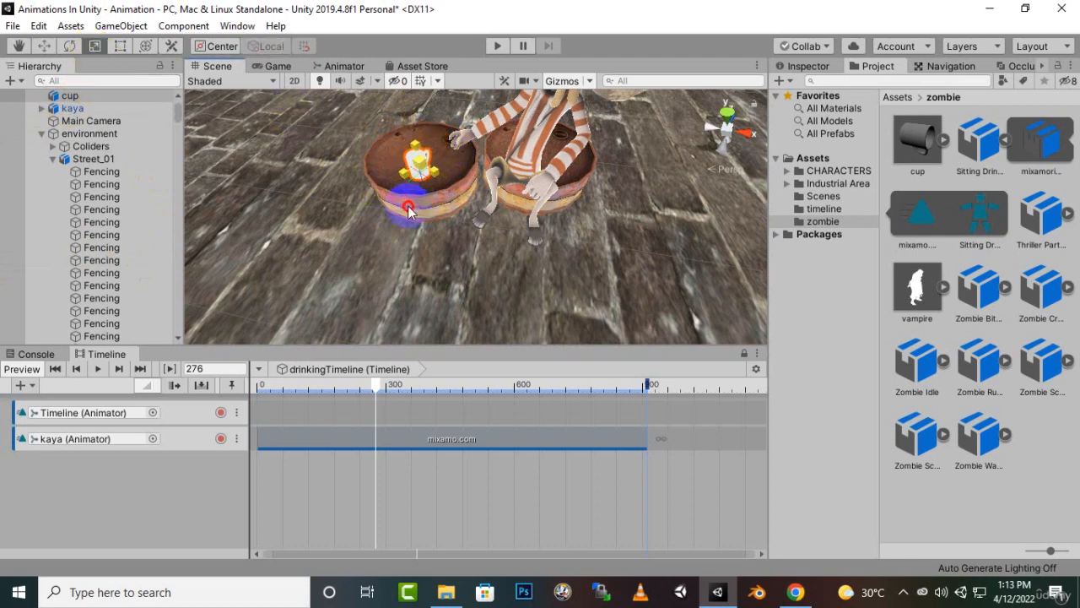
{"action": "left_click", "coordinate": [44, 46]}
{"action": "key", "text": "f"}
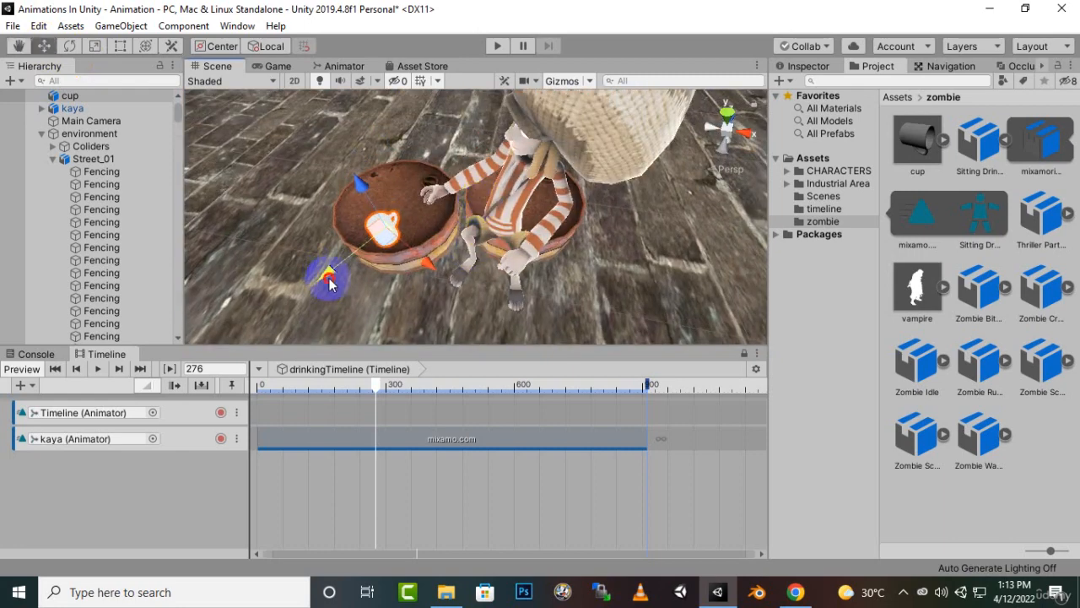
{"action": "left_click_drag", "start_coordinate": [329, 283], "coordinate": [350, 267]}
Move the cup along its axes until its handle is beside the fingers of kaya's outstretched hand.
{"action": "middle_click_drag", "start_coordinate": [429, 263], "coordinate": [437, 243]}
{"action": "scroll", "coordinate": [414, 253], "scroll_direction": "up", "scroll_amount": 5}
{"action": "scroll", "coordinate": [424, 243], "scroll_direction": "down", "scroll_amount": 5}
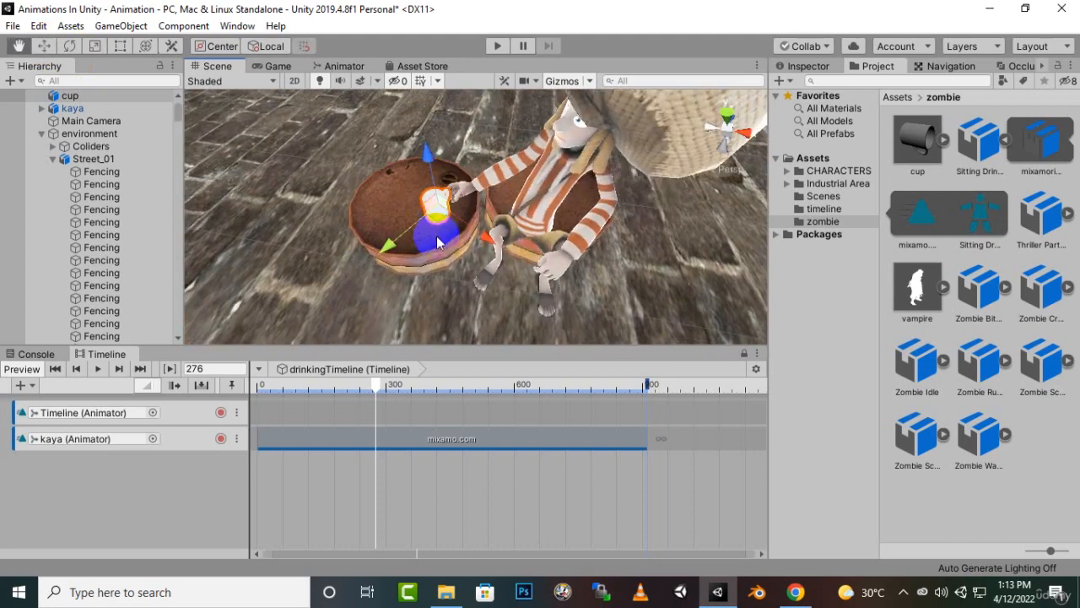
{"action": "left_click_drag", "start_coordinate": [487, 235], "coordinate": [492, 236]}
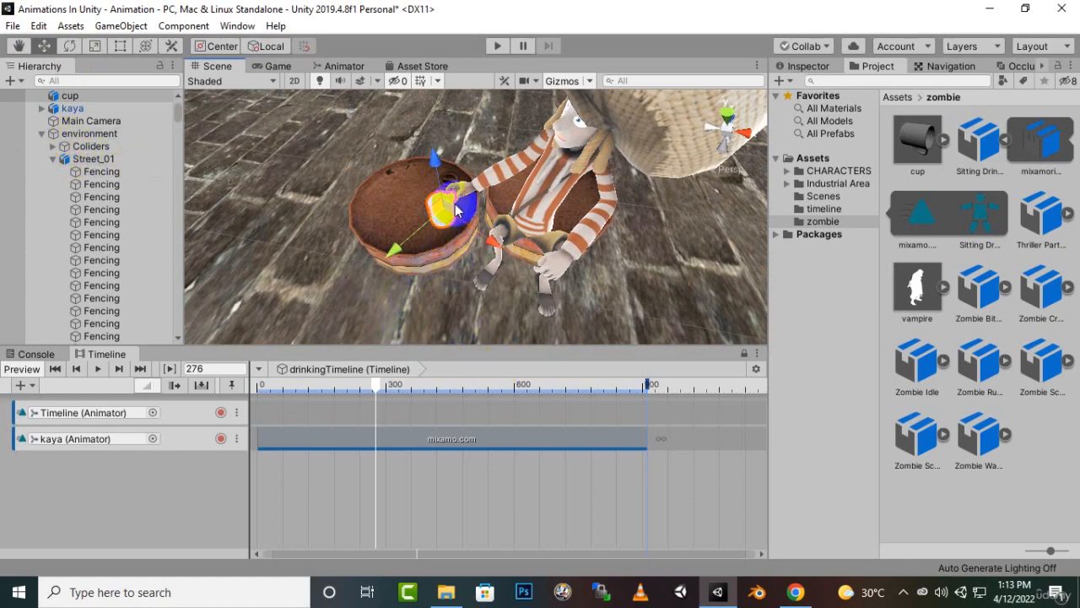
{"action": "scroll", "coordinate": [451, 207], "scroll_direction": "up", "scroll_amount": 6}
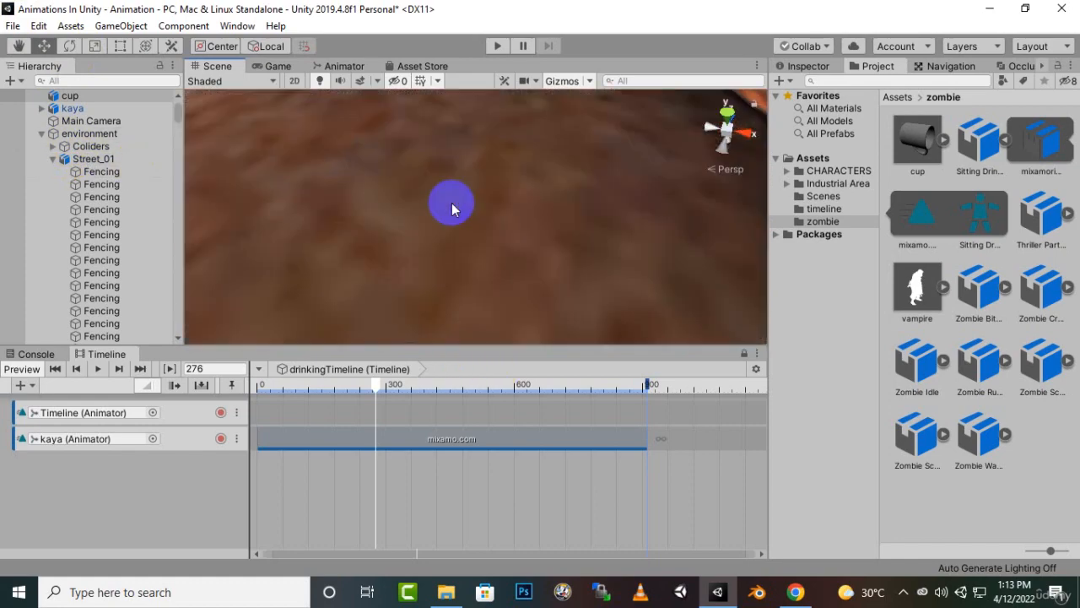
{"action": "scroll", "coordinate": [451, 207], "scroll_direction": "down", "scroll_amount": 5}
{"action": "scroll", "coordinate": [456, 209], "scroll_direction": "up", "scroll_amount": 3}
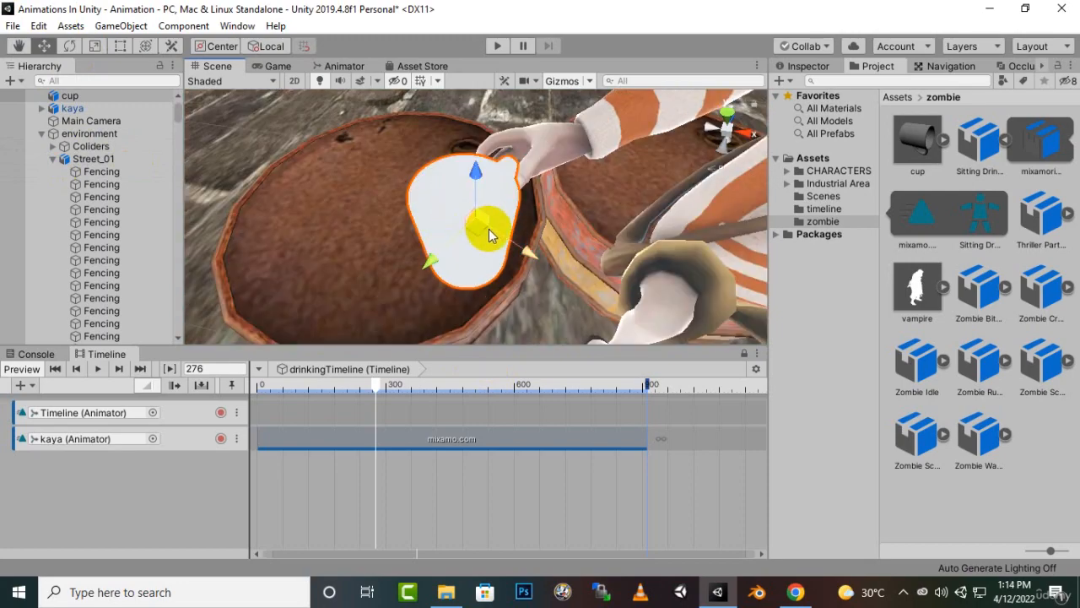
{"action": "left_click_drag", "start_coordinate": [489, 229], "coordinate": [338, 506], "text": "alt"}
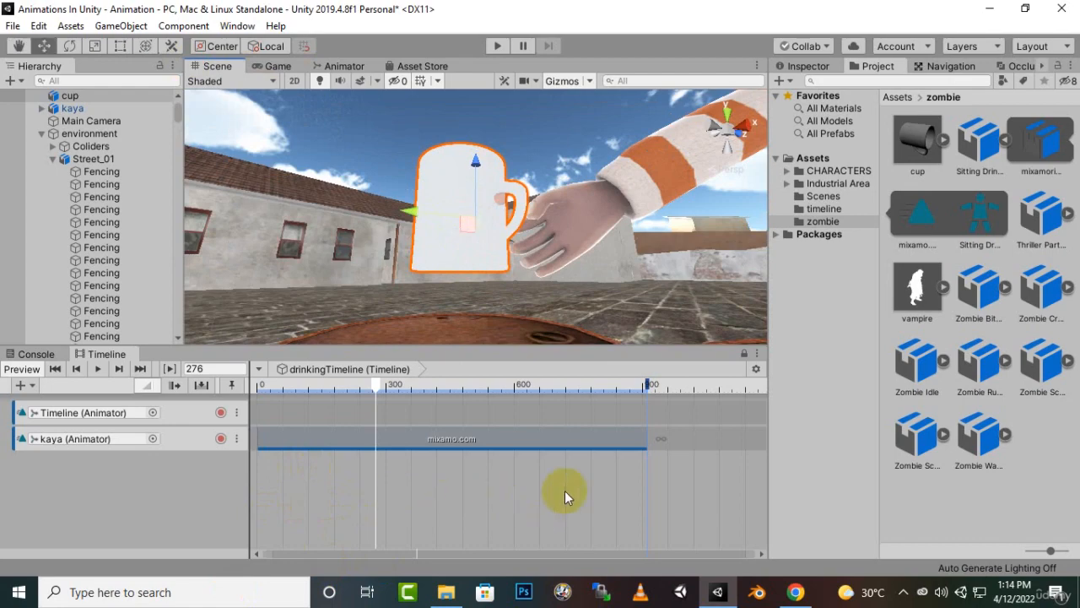
{"action": "scroll", "coordinate": [573, 250], "scroll_direction": "down", "scroll_amount": 6}
{"action": "left_click_drag", "start_coordinate": [573, 251], "coordinate": [595, 239]}
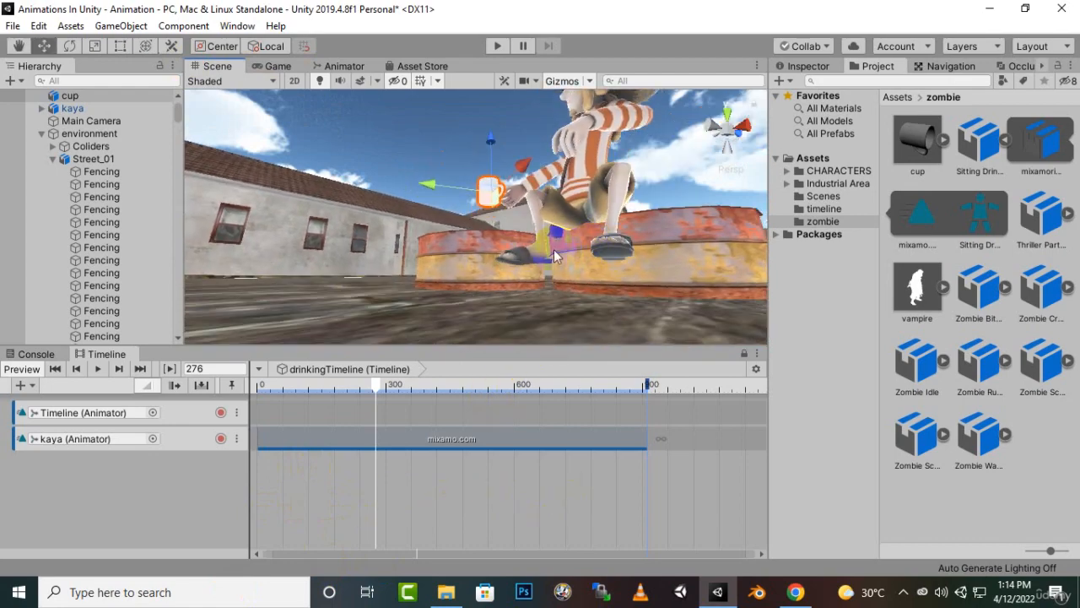
{"action": "mouse_move", "coordinate": [541, 274]}
{"action": "left_mouse_down"}
{"action": "mouse_move", "coordinate": [551, 299]}
{"action": "mouse_move", "coordinate": [624, 316]}
{"action": "mouse_move", "coordinate": [617, 329]}
{"action": "mouse_move", "coordinate": [606, 324]}
{"action": "left_mouse_up"}
{"action": "scroll", "coordinate": [572, 294], "scroll_direction": "down", "scroll_amount": 3}
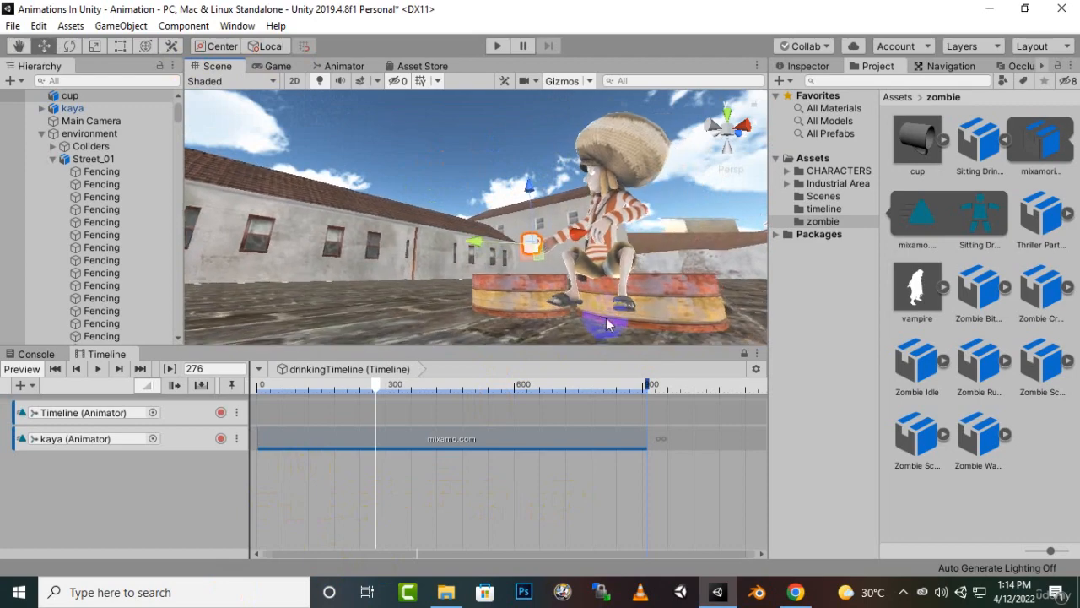
Select the drum kaya sits on and nudge its position slightly beneath her.
{"action": "left_click", "coordinate": [680, 300]}
{"action": "mouse_move", "coordinate": [639, 236]}
{"action": "left_mouse_down"}
{"action": "mouse_move", "coordinate": [639, 255]}
{"action": "mouse_move", "coordinate": [639, 242]}
{"action": "left_mouse_up"}
{"action": "left_click_drag", "start_coordinate": [603, 299], "coordinate": [964, 313], "text": "alt"}
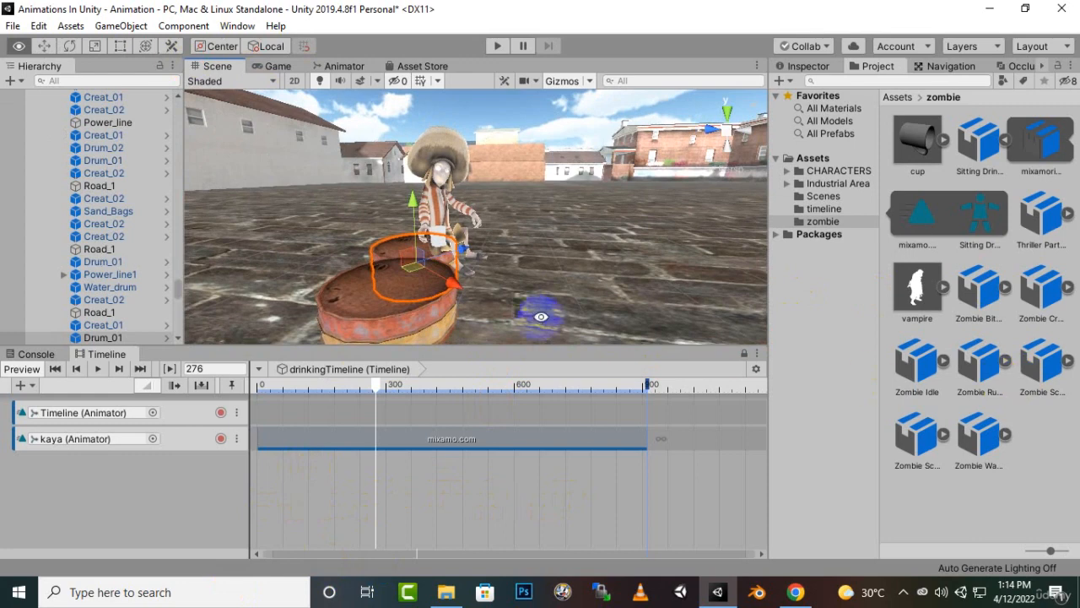
Stretch the table drum vertically so its top rises to the cup, and shift it slightly under the cup.
{"action": "scroll", "coordinate": [523, 304], "scroll_direction": "up", "scroll_amount": 3}
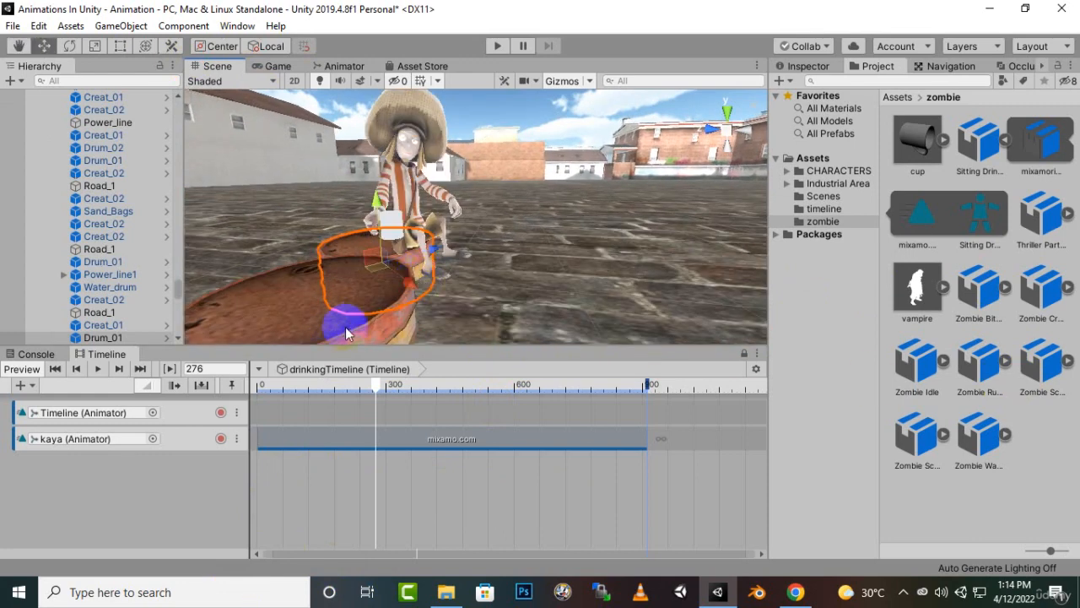
{"action": "left_click", "coordinate": [422, 335]}
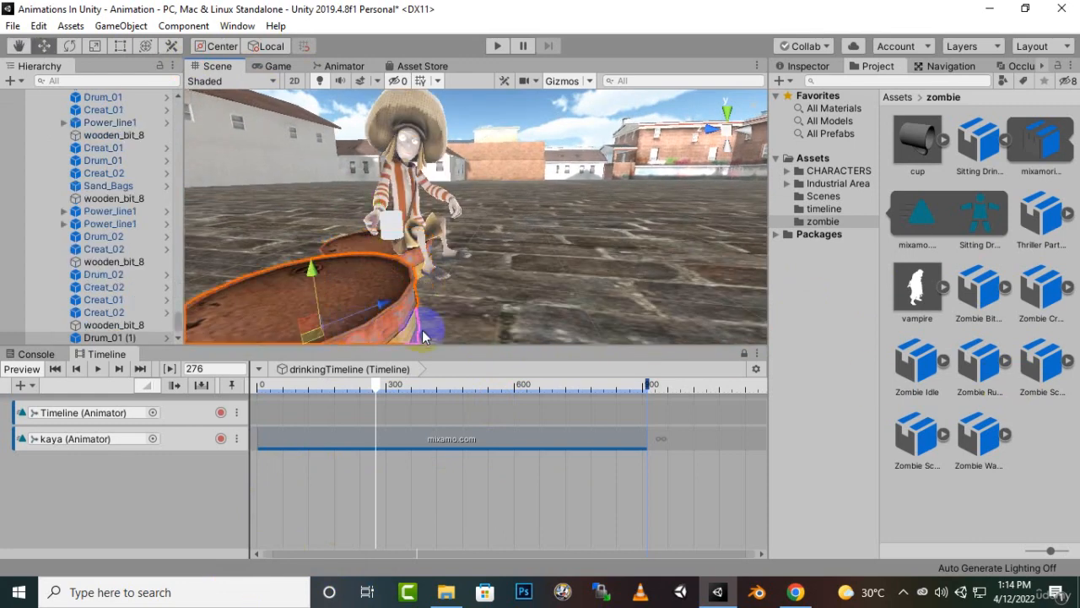
{"action": "left_click", "coordinate": [91, 47]}
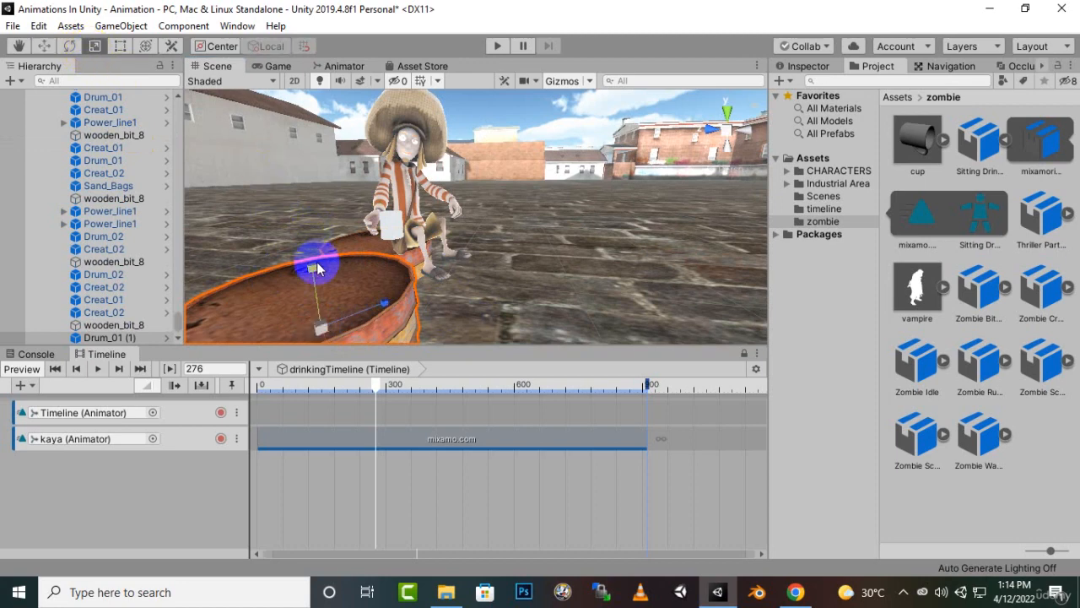
{"action": "left_click_drag", "start_coordinate": [316, 269], "coordinate": [304, 230]}
{"action": "left_click", "coordinate": [44, 45]}
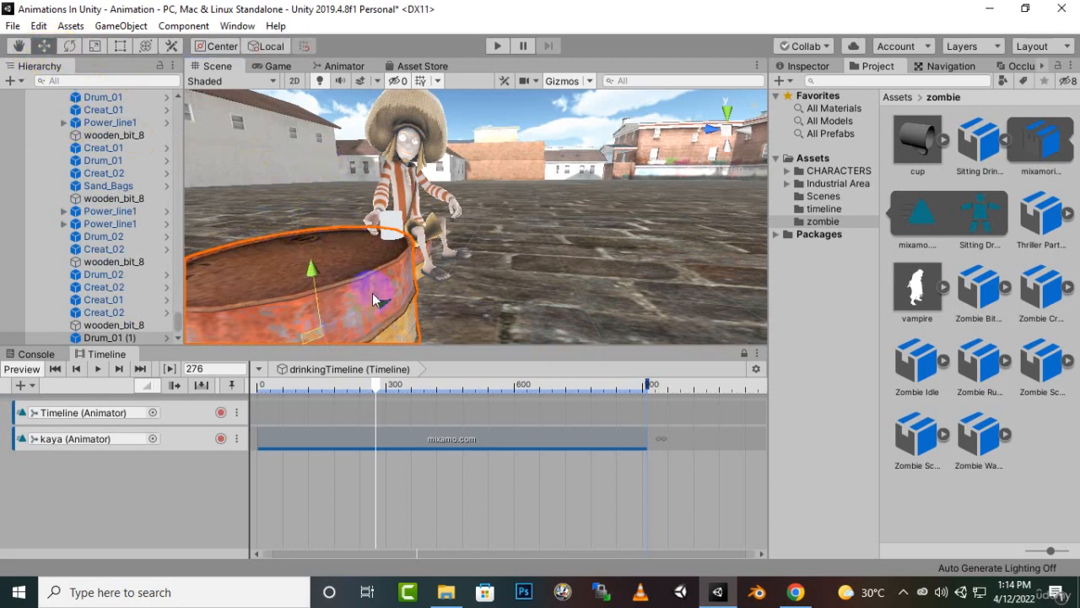
{"action": "middle_click_drag", "start_coordinate": [427, 280], "coordinate": [417, 240]}
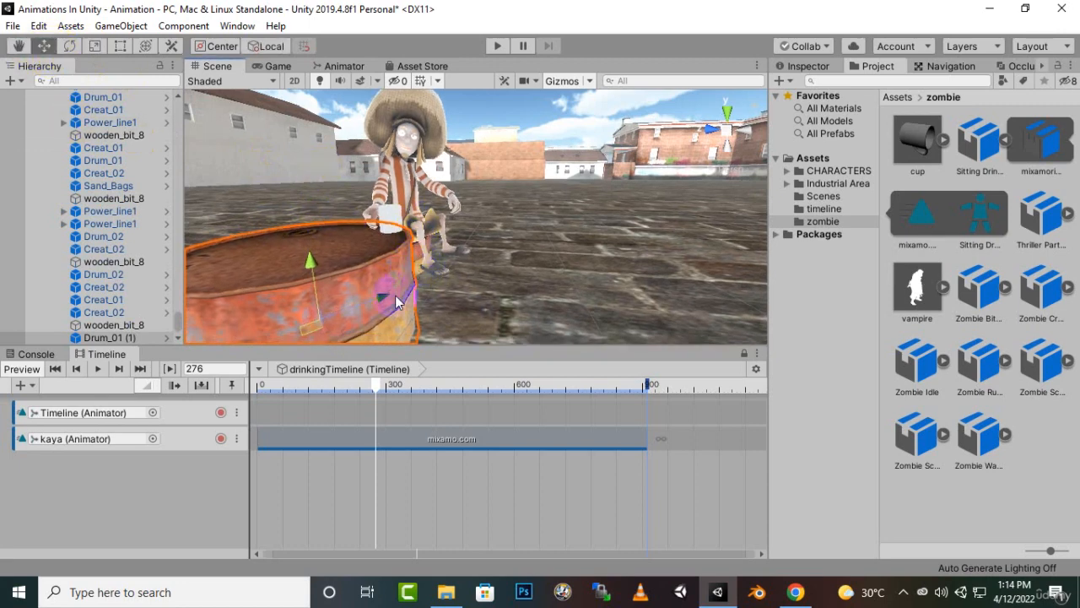
{"action": "left_click_drag", "start_coordinate": [398, 302], "coordinate": [400, 300]}
{"action": "left_click_drag", "start_coordinate": [514, 264], "coordinate": [1065, 277], "text": "alt"}
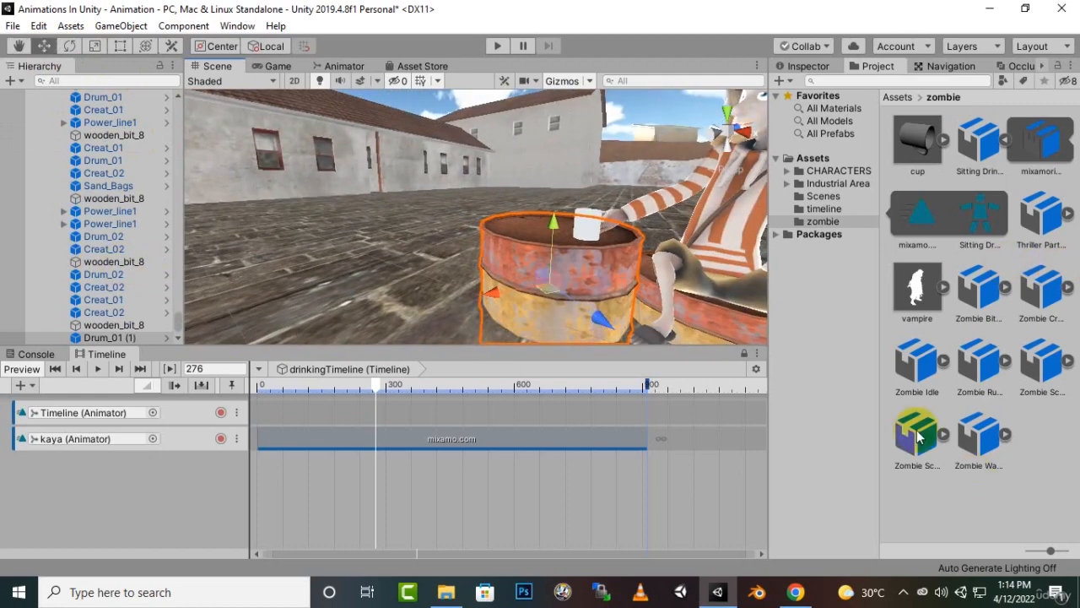
Select the cup over the heightened table drum and check its placement beside kaya's fingers from a raised close-up angle.
{"action": "scroll", "coordinate": [675, 219], "scroll_direction": "down", "scroll_amount": 5}
{"action": "middle_click_drag", "start_coordinate": [654, 216], "coordinate": [559, 202]}
{"action": "scroll", "coordinate": [559, 247], "scroll_direction": "up", "scroll_amount": 4}
{"action": "left_click", "coordinate": [542, 267]}
{"action": "scroll", "coordinate": [535, 249], "scroll_direction": "up", "scroll_amount": 3}
{"action": "scroll", "coordinate": [529, 248], "scroll_direction": "up", "scroll_amount": 2}
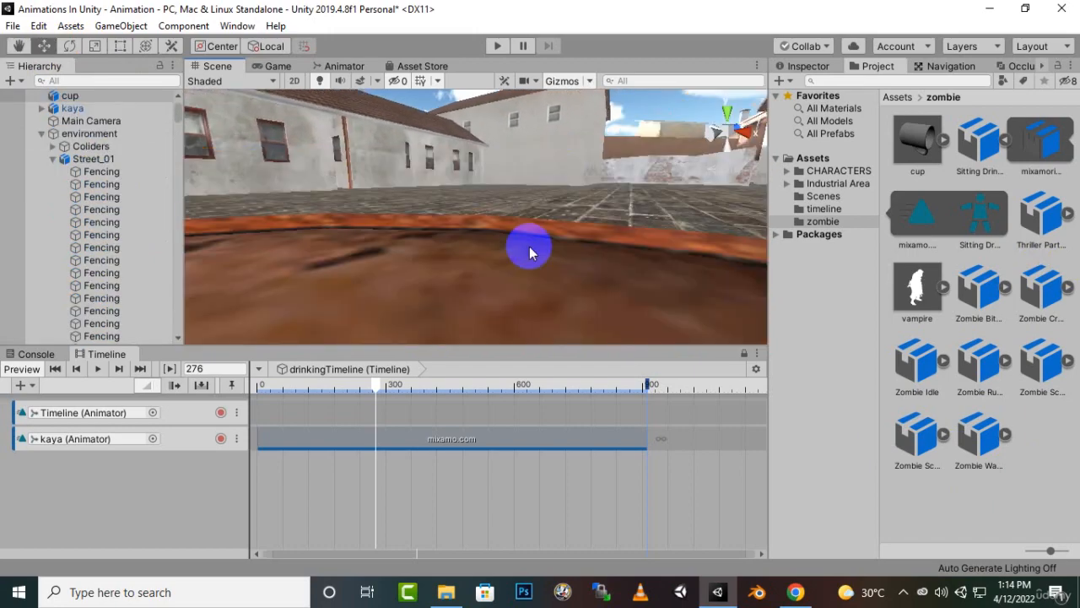
{"action": "scroll", "coordinate": [530, 247], "scroll_direction": "down", "scroll_amount": 2}
{"action": "left_click_drag", "start_coordinate": [529, 243], "coordinate": [465, 357], "text": "alt"}
{"action": "left_click_drag", "start_coordinate": [548, 191], "coordinate": [832, 203]}
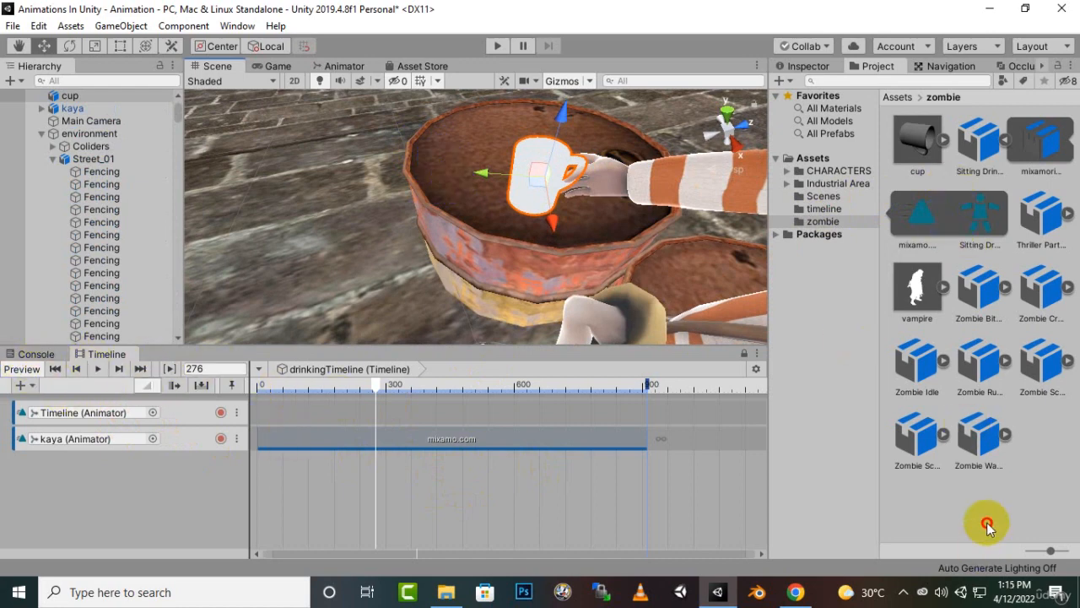
Create a new material named cup in the zombie folder.
{"action": "right_click", "coordinate": [970, 484]}
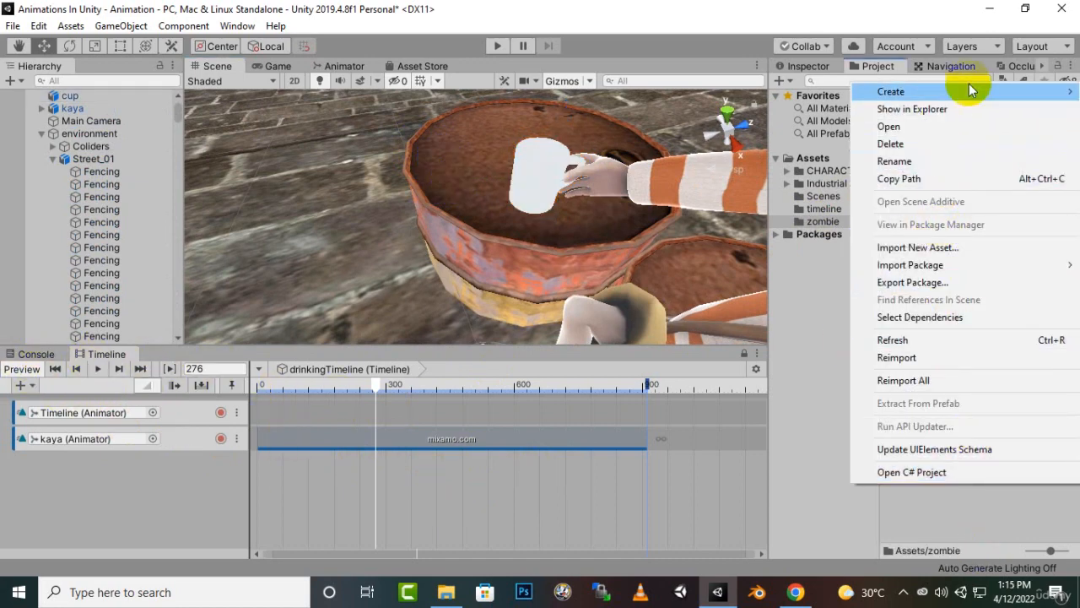
{"action": "mouse_move", "coordinate": [971, 91]}
{"action": "left_click", "coordinate": [753, 253]}
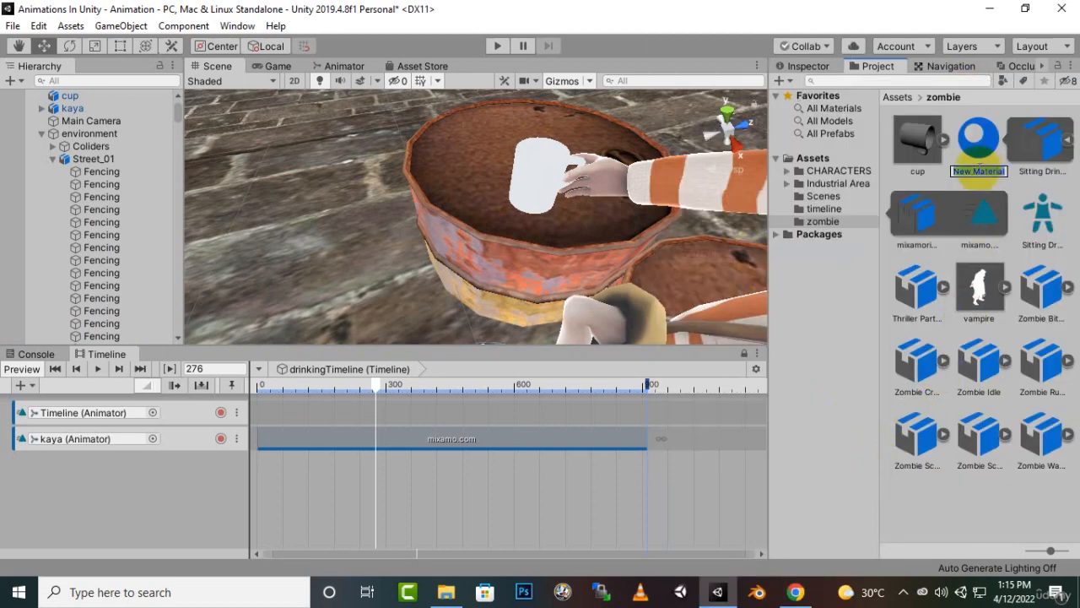
{"action": "key", "text": "Return"}
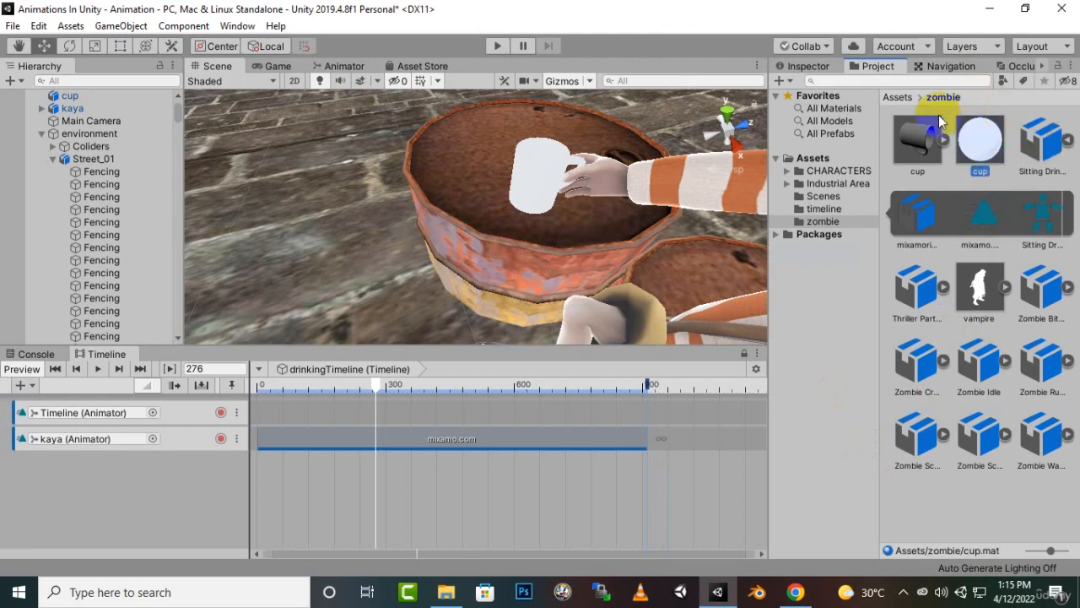
Set the cup material's albedo colour to pure red, FF0000.
{"action": "left_click", "coordinate": [807, 66]}
{"action": "left_click", "coordinate": [898, 159]}
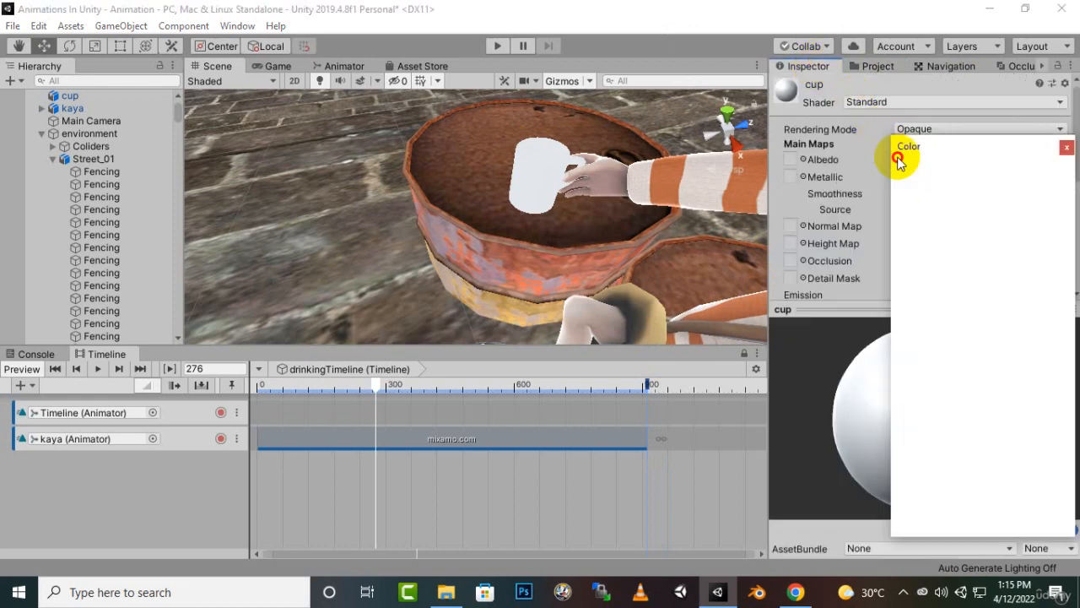
{"action": "left_click_drag", "start_coordinate": [982, 282], "coordinate": [1024, 242]}
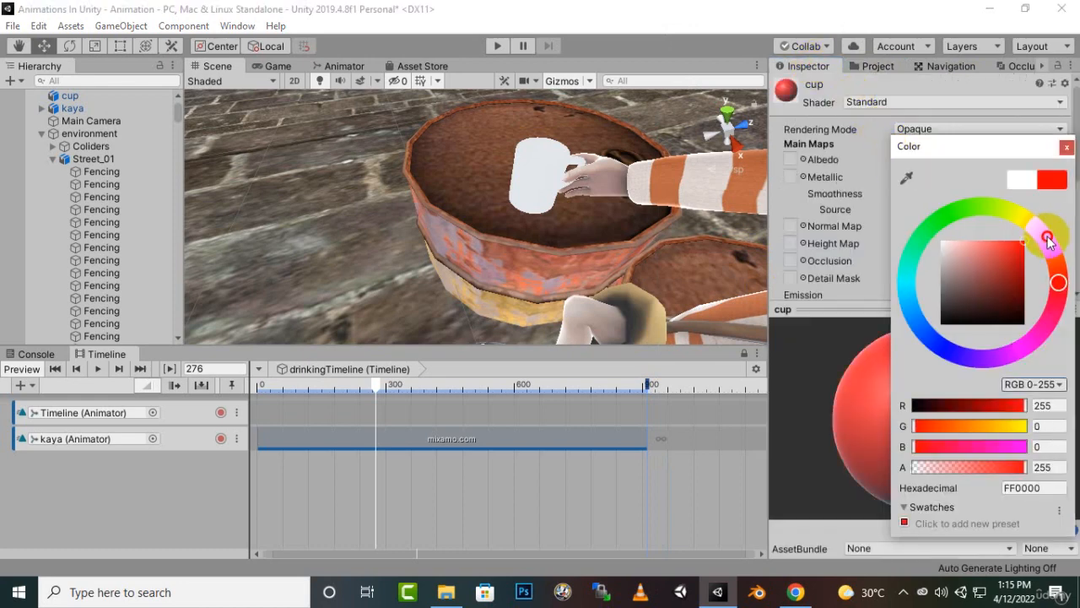
{"action": "left_click", "coordinate": [1067, 148]}
Apply the cup material from the zombie folder to the cup model in the scene.
{"action": "left_click", "coordinate": [877, 66]}
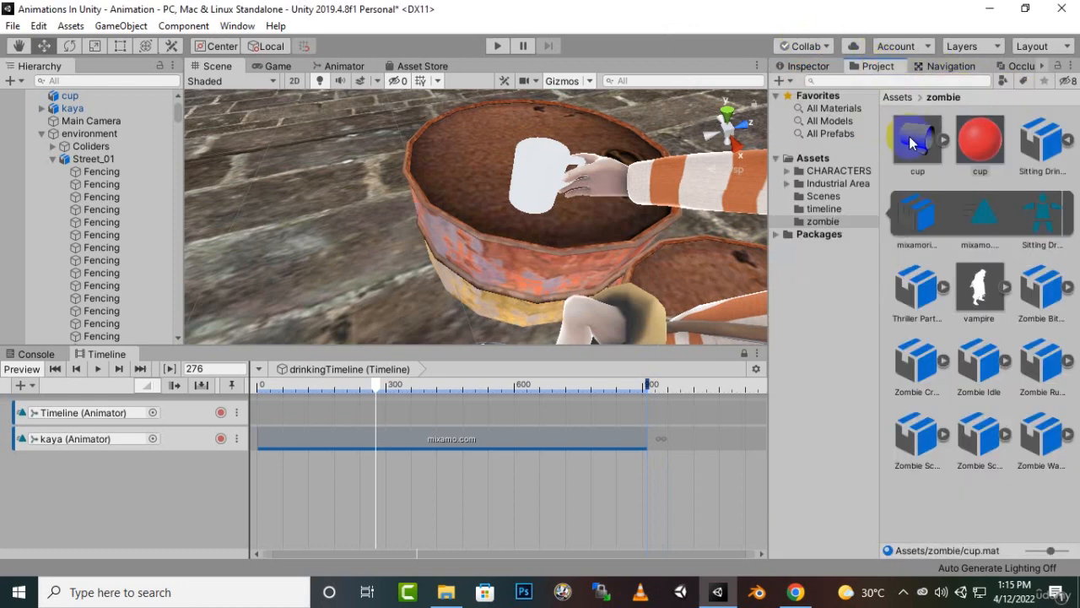
{"action": "left_click_drag", "start_coordinate": [972, 136], "coordinate": [542, 183]}
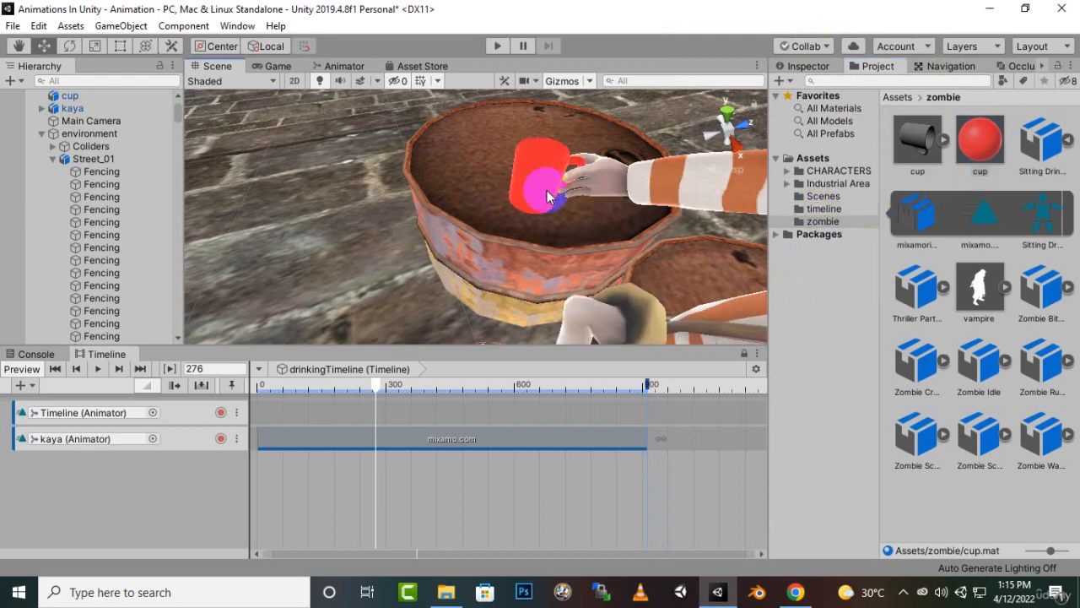
{"action": "right_click_drag", "start_coordinate": [582, 293], "coordinate": [556, 300]}
Recolour the cup material's albedo to a dark cyan blue, 00B0BF.
{"action": "left_click", "coordinate": [994, 166]}
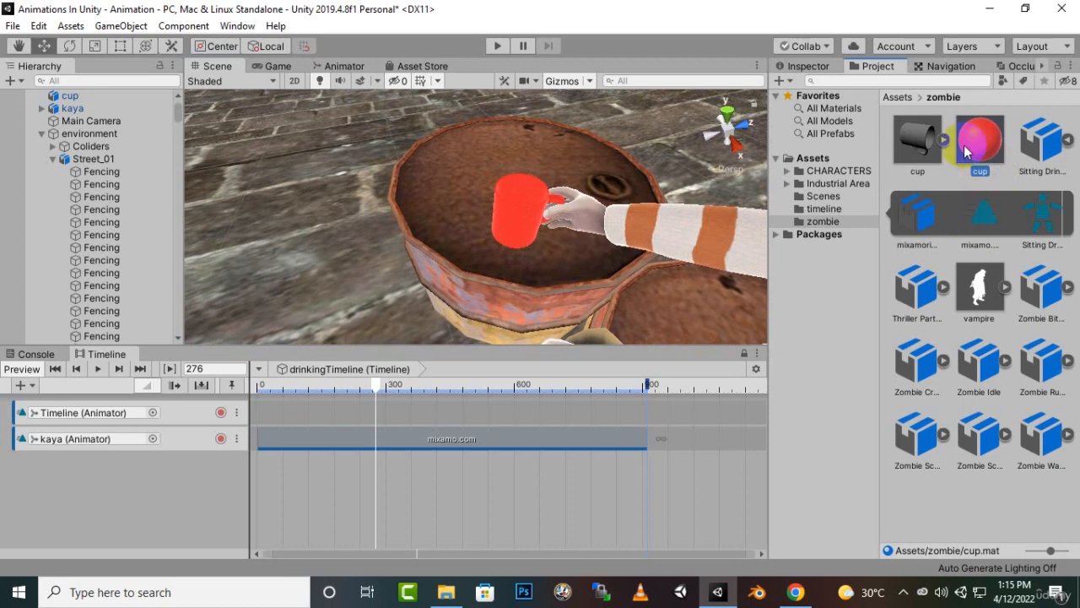
{"action": "left_click", "coordinate": [830, 69]}
{"action": "left_click", "coordinate": [905, 158]}
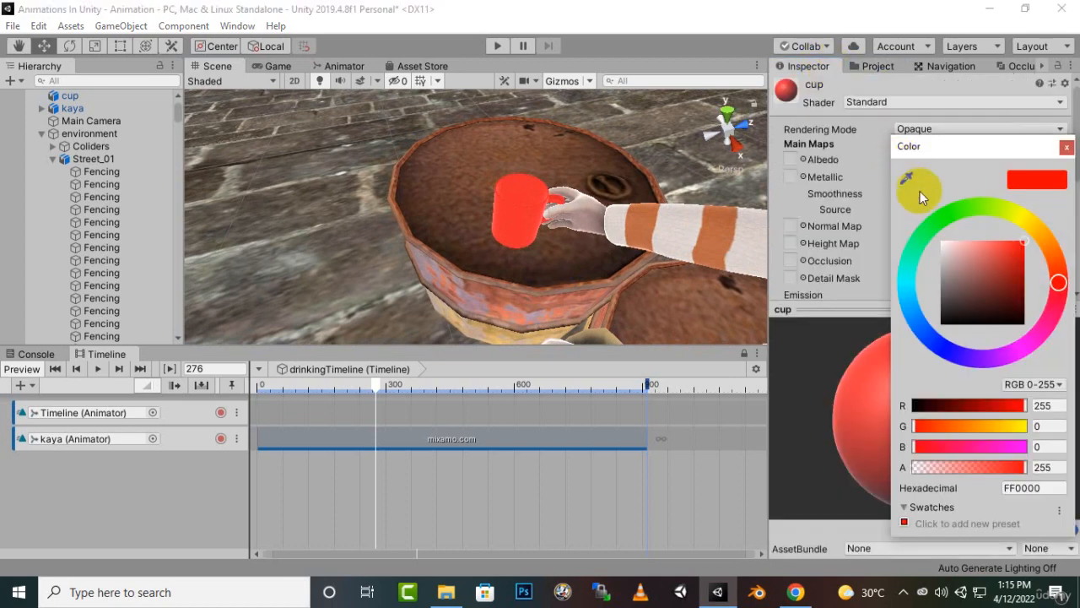
{"action": "mouse_move", "coordinate": [1000, 267]}
{"action": "left_mouse_down"}
{"action": "mouse_move", "coordinate": [995, 241]}
{"action": "mouse_move", "coordinate": [1001, 268]}
{"action": "mouse_move", "coordinate": [1043, 272]}
{"action": "mouse_move", "coordinate": [1053, 287]}
{"action": "mouse_move", "coordinate": [1059, 253]}
{"action": "mouse_move", "coordinate": [1046, 232]}
{"action": "mouse_move", "coordinate": [1058, 257]}
{"action": "mouse_move", "coordinate": [1039, 308]}
{"action": "mouse_move", "coordinate": [978, 344]}
{"action": "mouse_move", "coordinate": [913, 297]}
{"action": "left_mouse_up"}
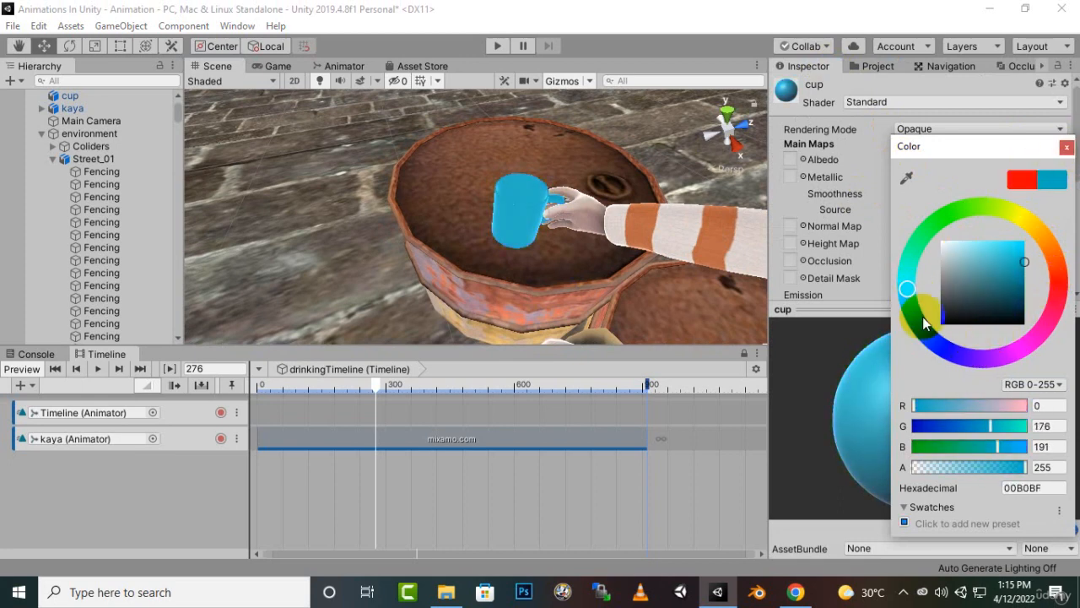
{"action": "left_click", "coordinate": [1067, 147]}
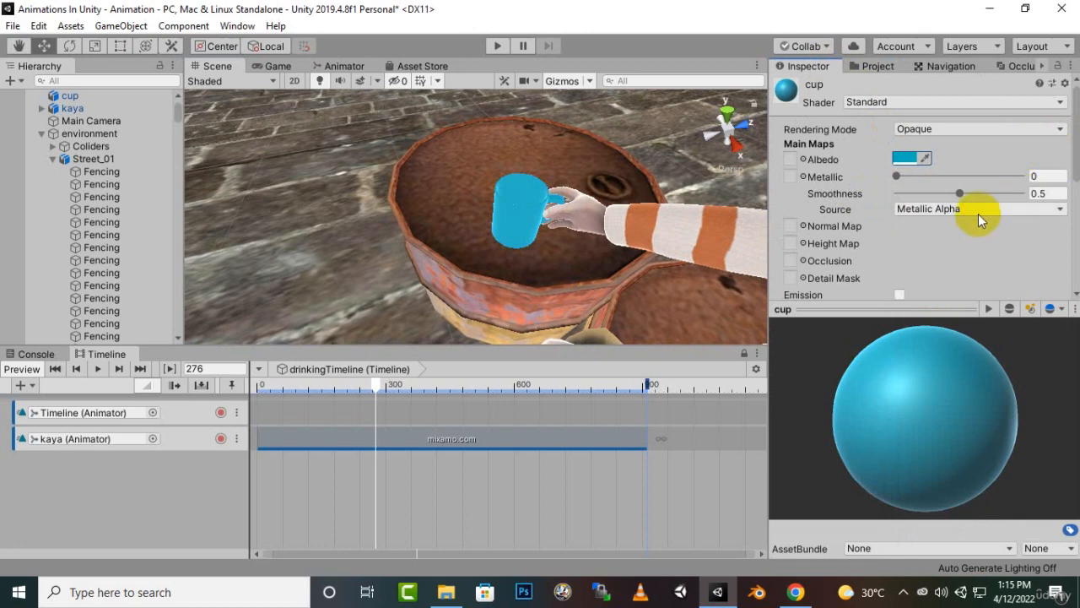
Set the cup material's metallic value to 0.893 and its smoothness to 0.674.
{"action": "left_click_drag", "start_coordinate": [896, 179], "coordinate": [981, 194]}
{"action": "left_click_drag", "start_coordinate": [960, 175], "coordinate": [1010, 179]}
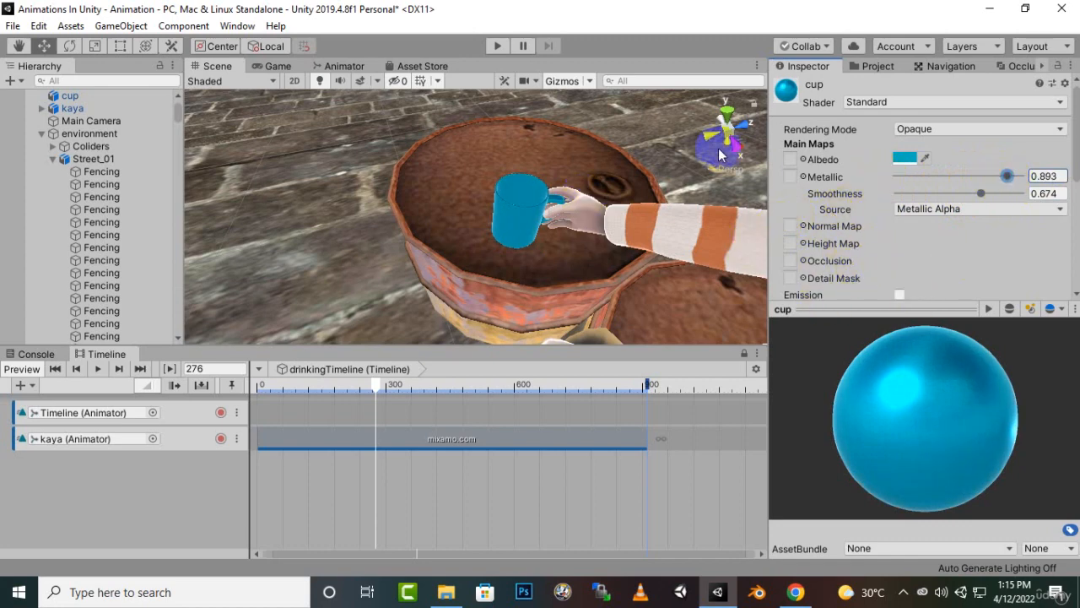
{"action": "middle_click_drag", "start_coordinate": [642, 211], "coordinate": [687, 178]}
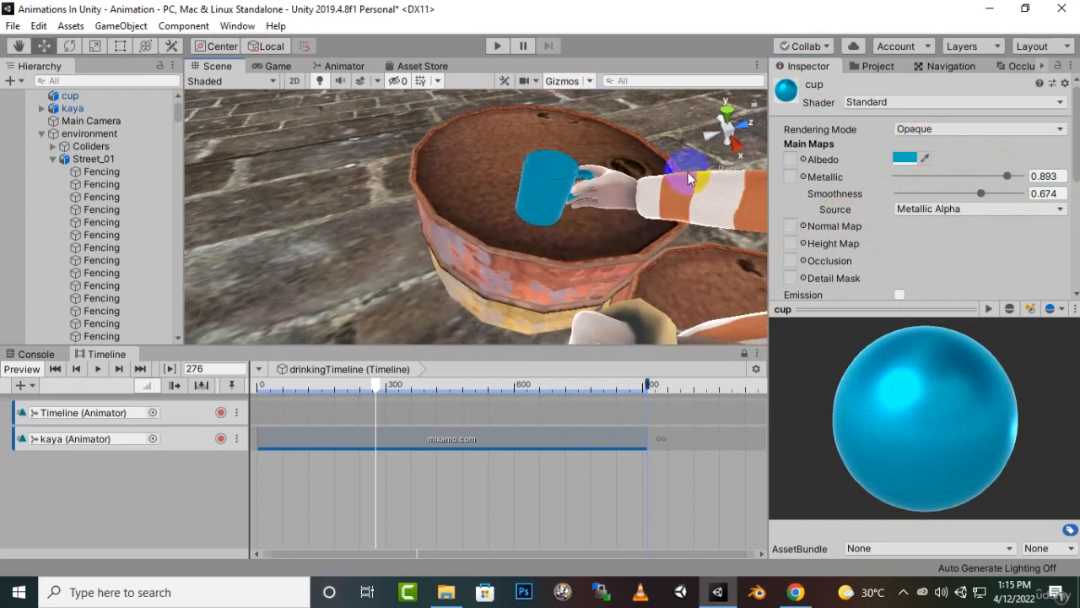
Duplicate the cup in the scene and name the copy cup2.
{"action": "left_click", "coordinate": [546, 203]}
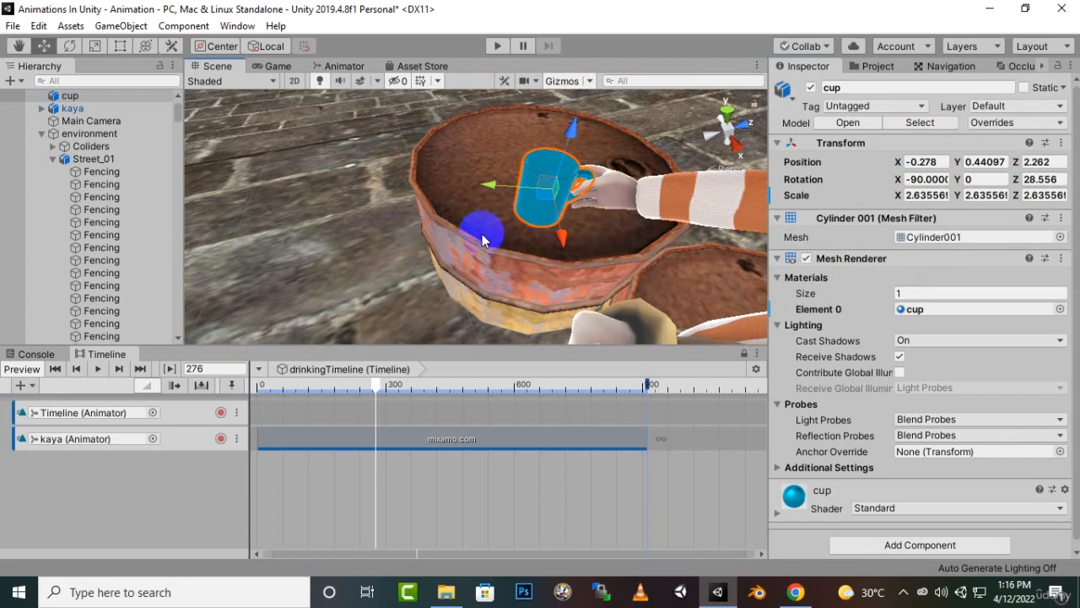
{"action": "key", "text": "ctrl+d"}
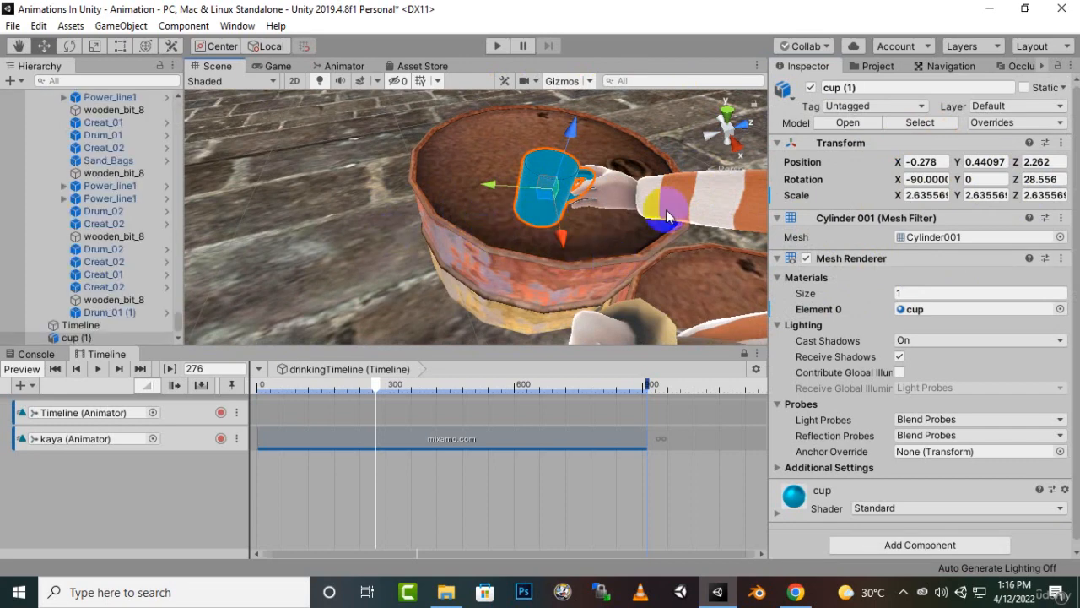
{"action": "left_click", "coordinate": [879, 88]}
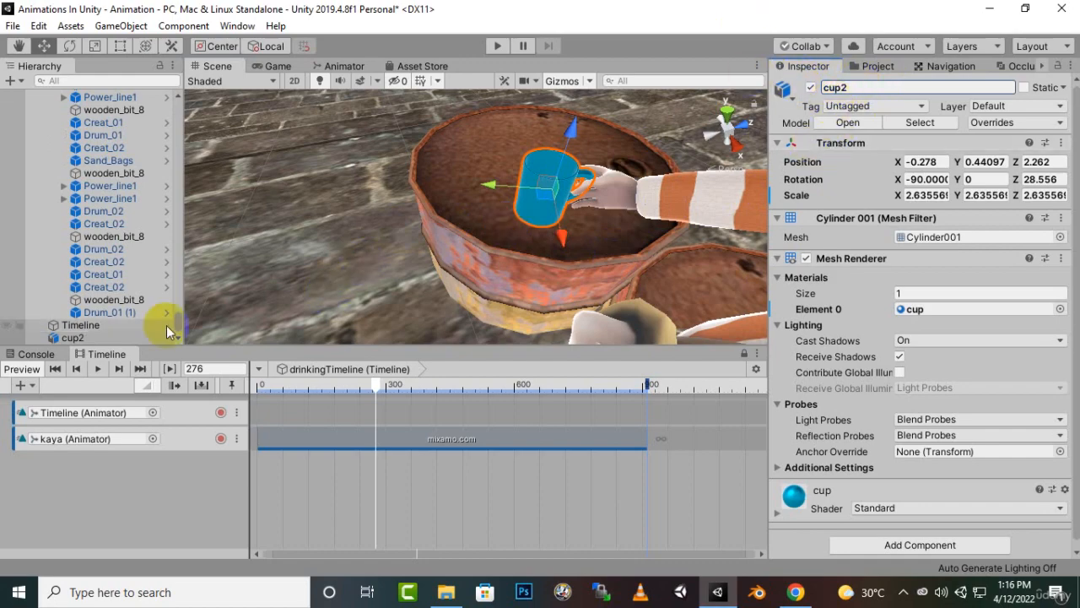
{"action": "left_click", "coordinate": [101, 336]}
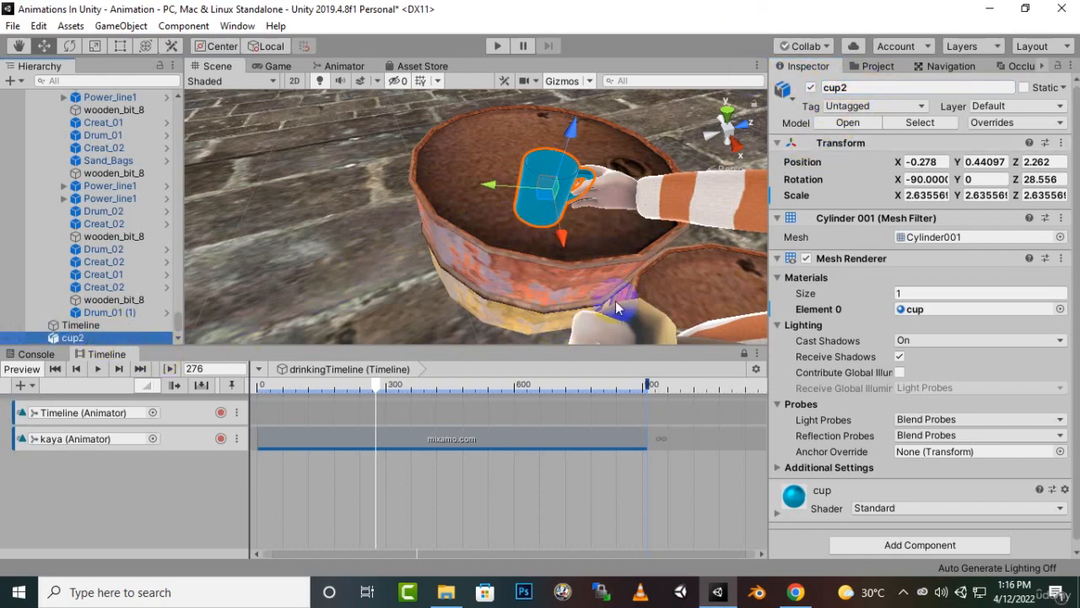
{"action": "scroll", "coordinate": [229, 200], "scroll_direction": "down", "scroll_amount": 5}
{"action": "scroll", "coordinate": [597, 207], "scroll_direction": "up", "scroll_amount": 3}
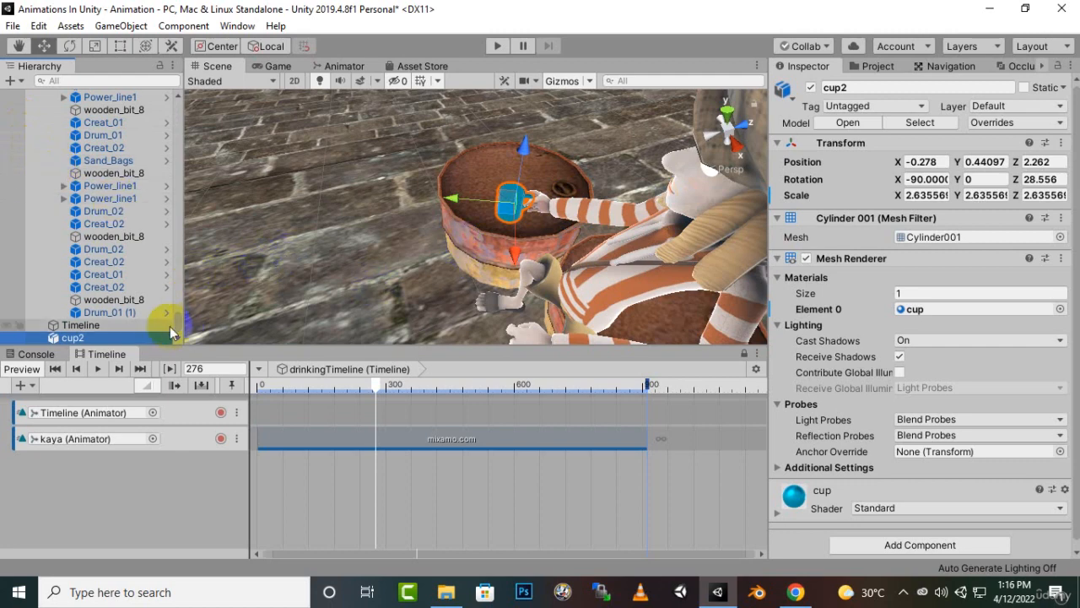
{"action": "left_click", "coordinate": [125, 341]}
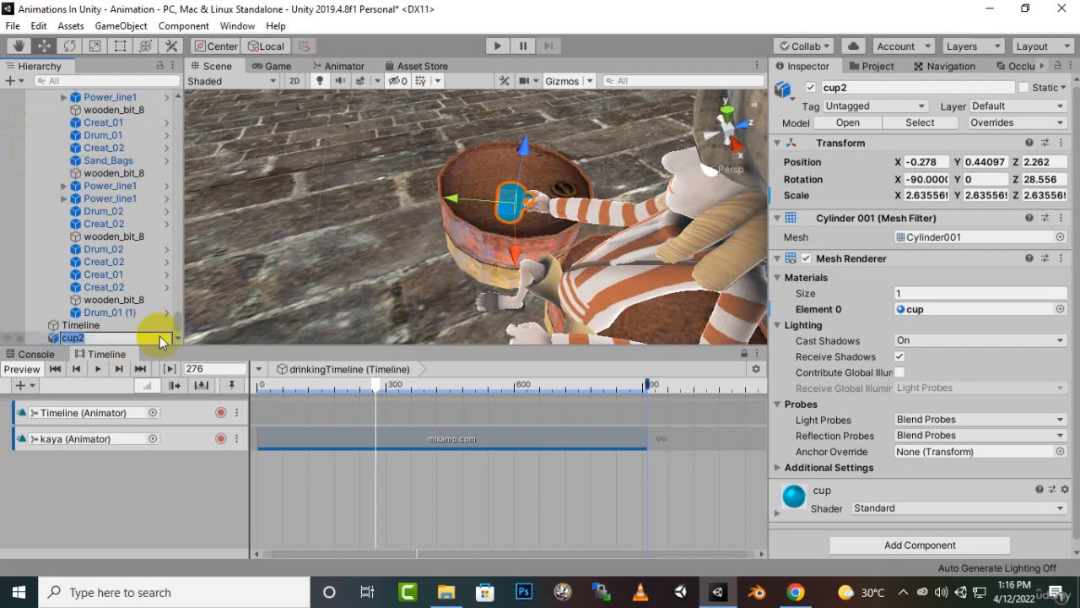
Unpack the kaya prefab completely in the scene.
{"action": "left_click_drag", "start_coordinate": [176, 322], "coordinate": [181, 90]}
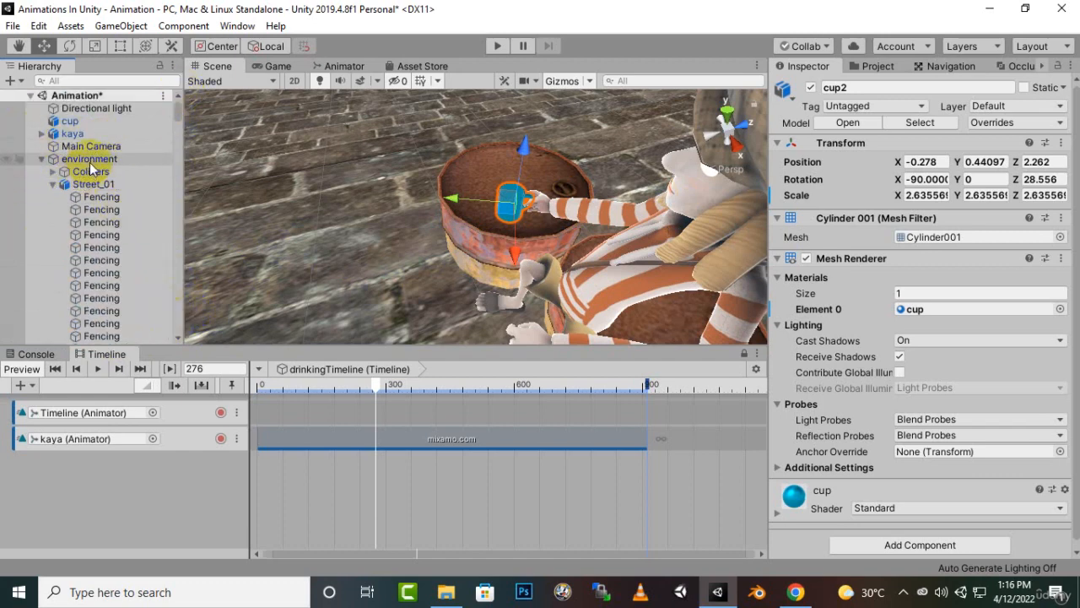
{"action": "left_click", "coordinate": [74, 133]}
{"action": "right_click", "coordinate": [100, 135]}
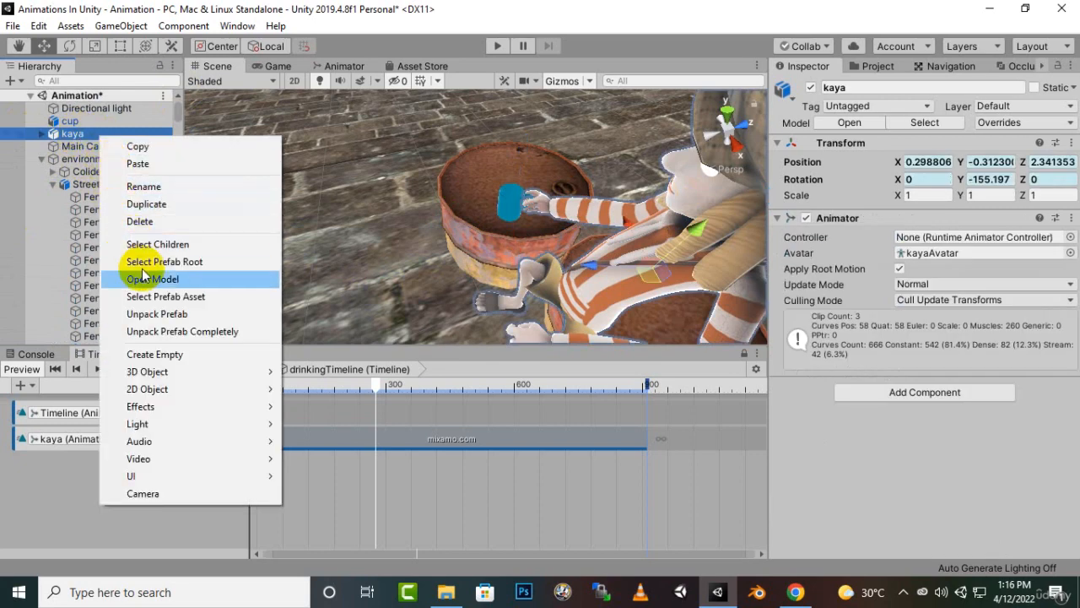
{"action": "left_click", "coordinate": [169, 331]}
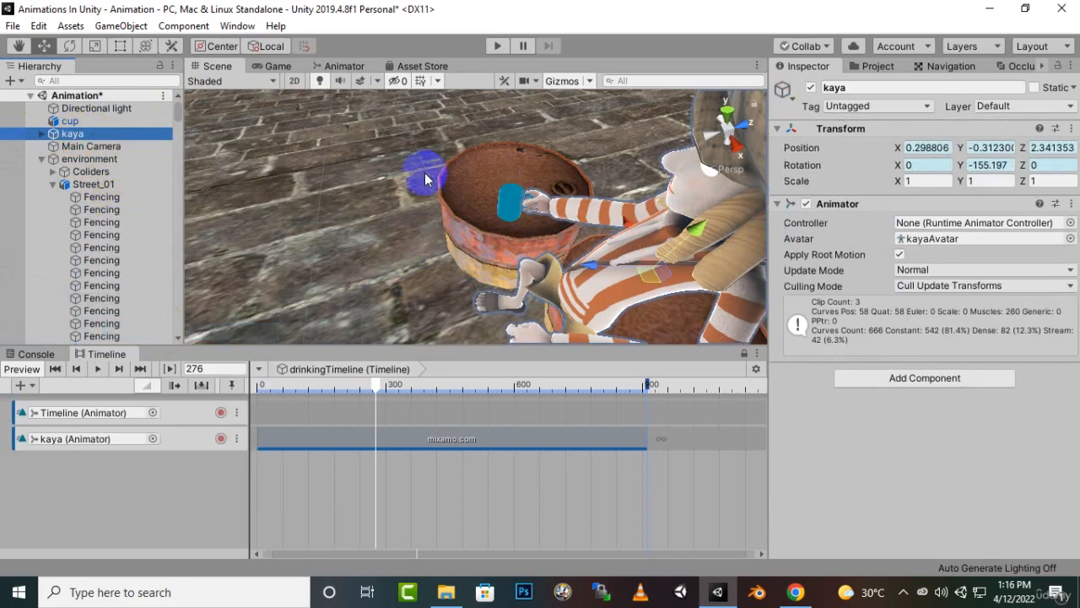
Collapse the environment object and expand kaya's skeleton from Hips through Spine, Spine1 and Spine2 to the RightShoulder bone's children.
{"action": "left_click", "coordinate": [42, 158]}
{"action": "left_click", "coordinate": [41, 134]}
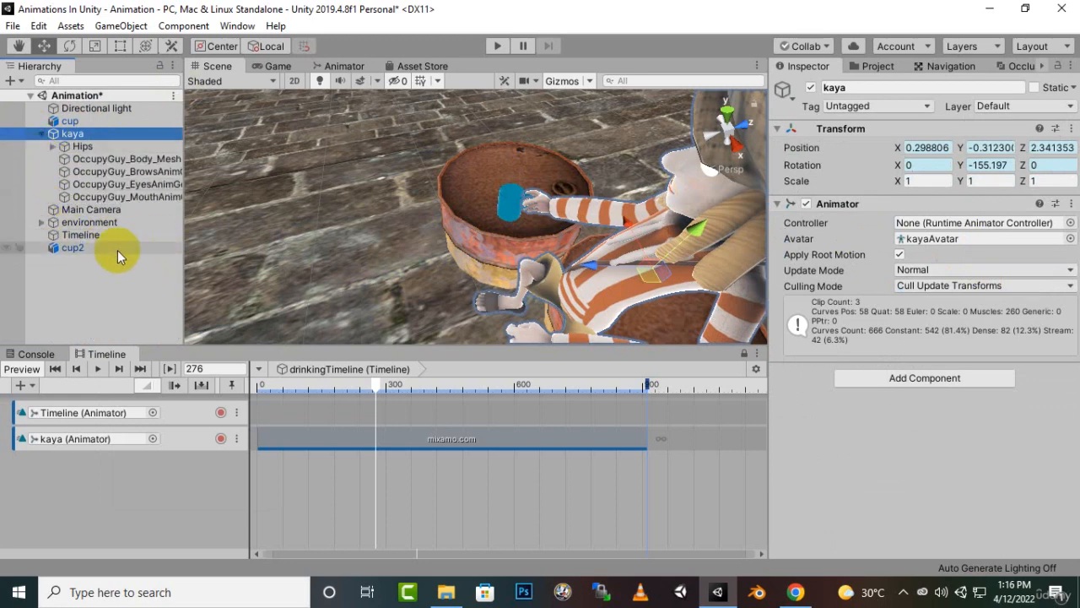
{"action": "left_click_drag", "start_coordinate": [190, 195], "coordinate": [329, 202]}
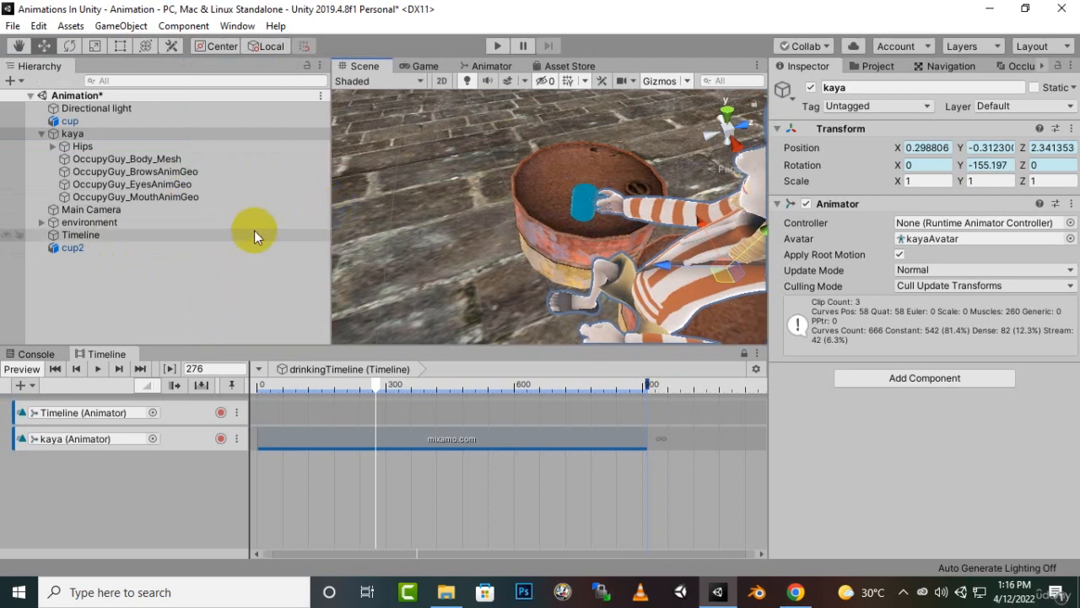
{"action": "left_click", "coordinate": [52, 146]}
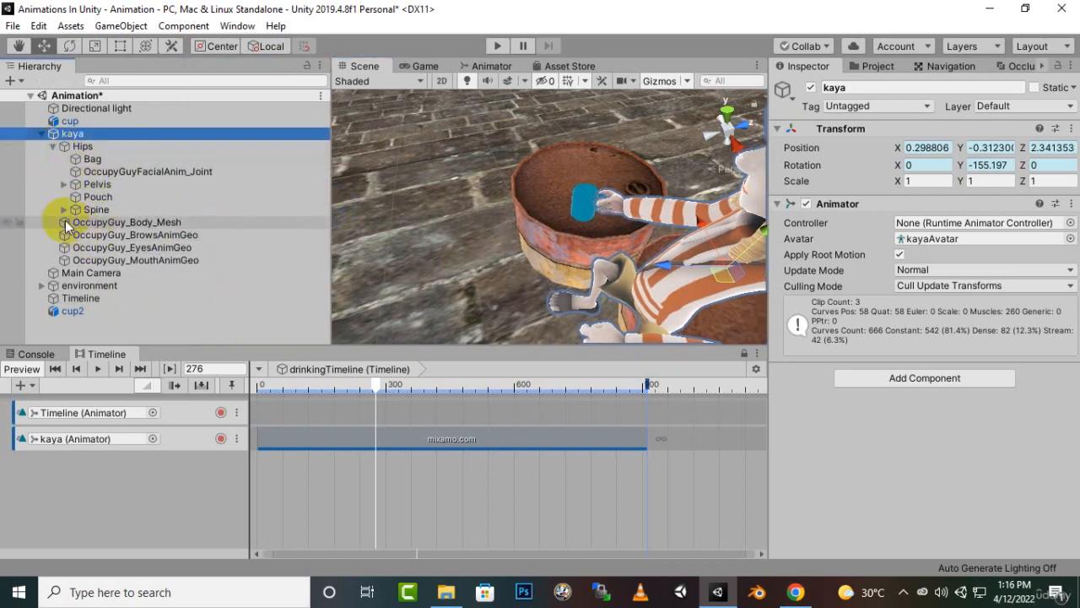
{"action": "left_click", "coordinate": [64, 209]}
{"action": "left_click", "coordinate": [78, 223]}
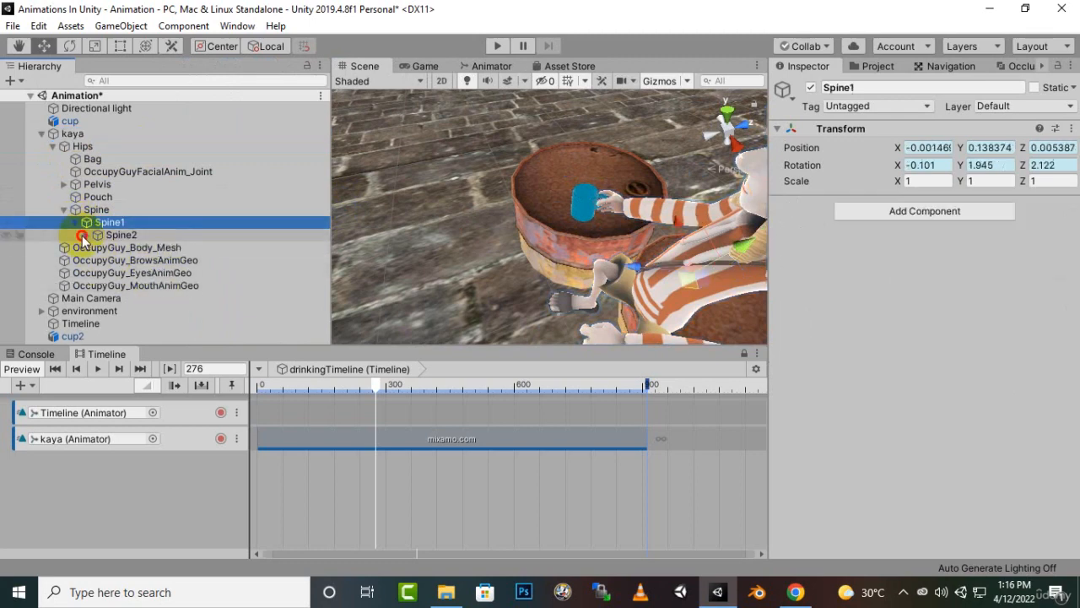
{"action": "left_click", "coordinate": [87, 234]}
{"action": "scroll", "coordinate": [227, 277], "scroll_direction": "down", "scroll_amount": 2}
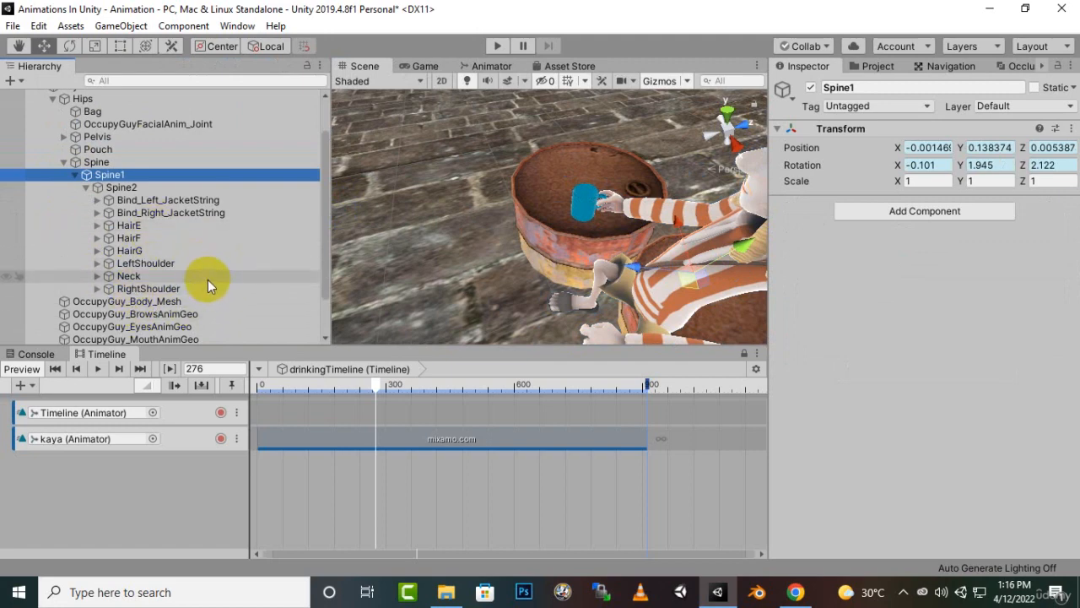
{"action": "left_click", "coordinate": [181, 288]}
{"action": "left_click", "coordinate": [98, 288]}
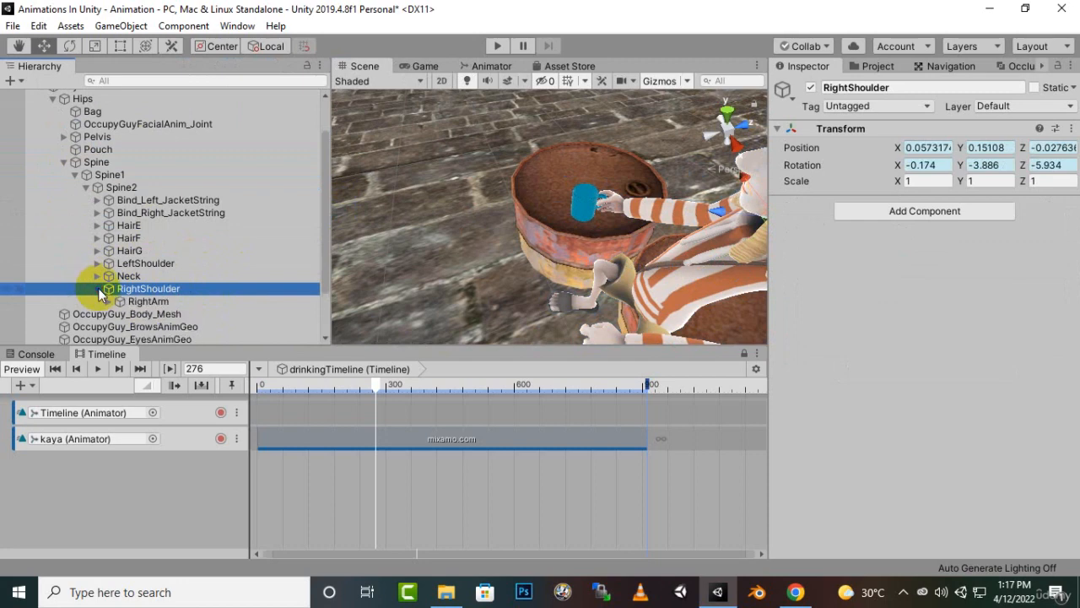
Make cup2 a child of kaya's RightHand bone under RightArm and RightForeArm, and save the scene.
{"action": "scroll", "coordinate": [234, 251], "scroll_direction": "down", "scroll_amount": 3}
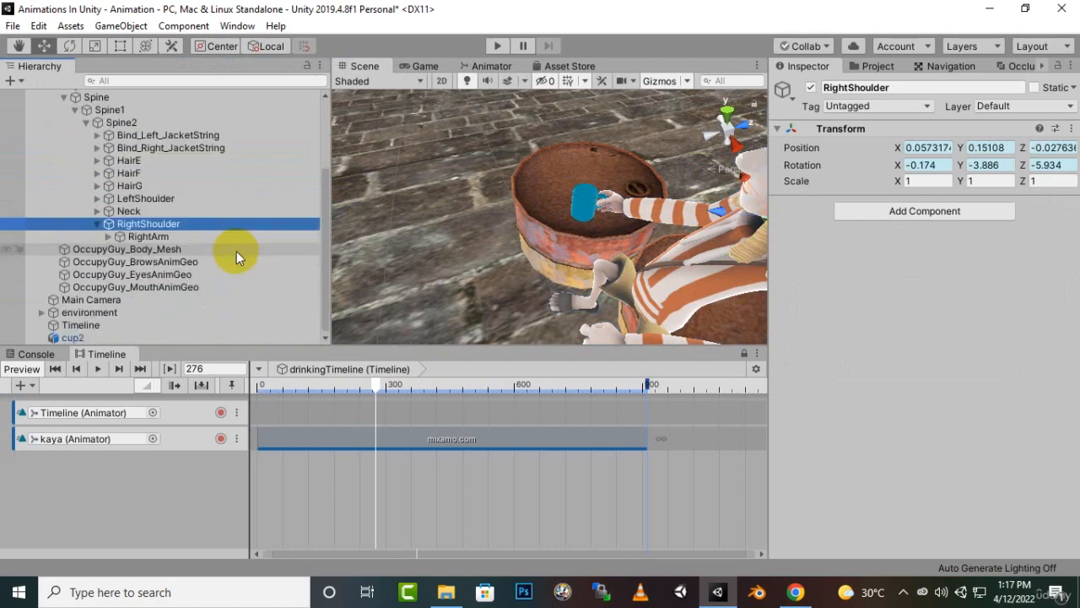
{"action": "left_click", "coordinate": [108, 237]}
{"action": "left_click", "coordinate": [126, 250]}
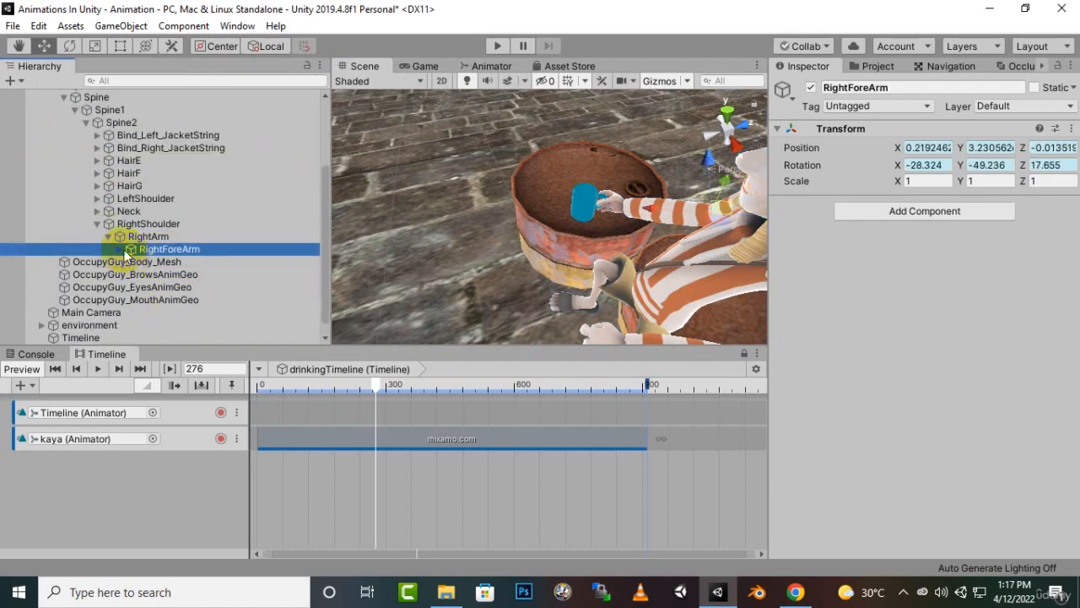
{"action": "left_click", "coordinate": [120, 249]}
{"action": "left_click", "coordinate": [131, 274]}
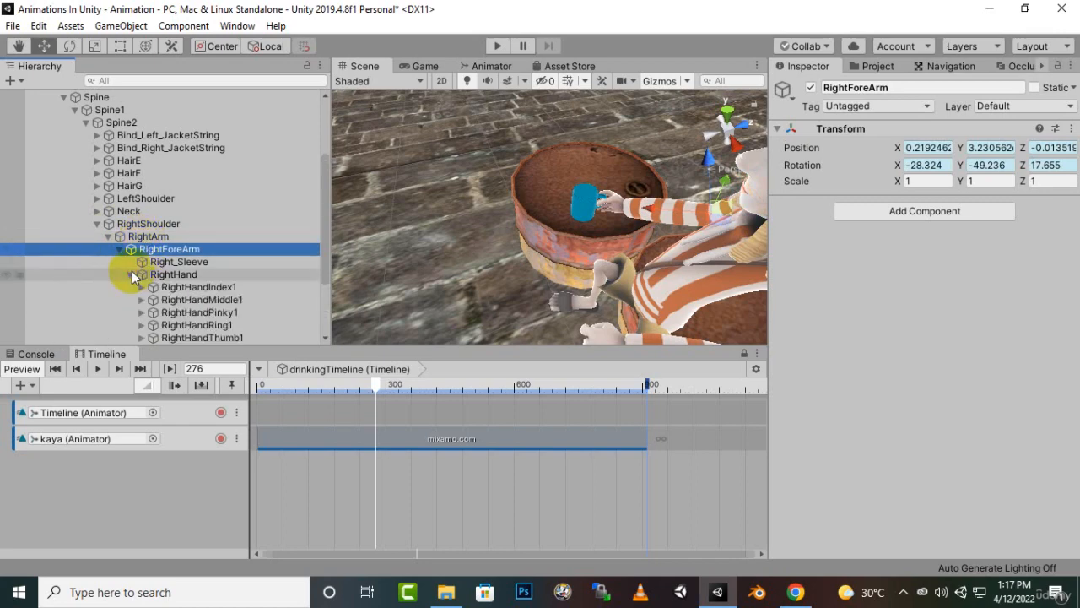
{"action": "scroll", "coordinate": [194, 249], "scroll_direction": "down", "scroll_amount": 5}
{"action": "left_click", "coordinate": [173, 173]}
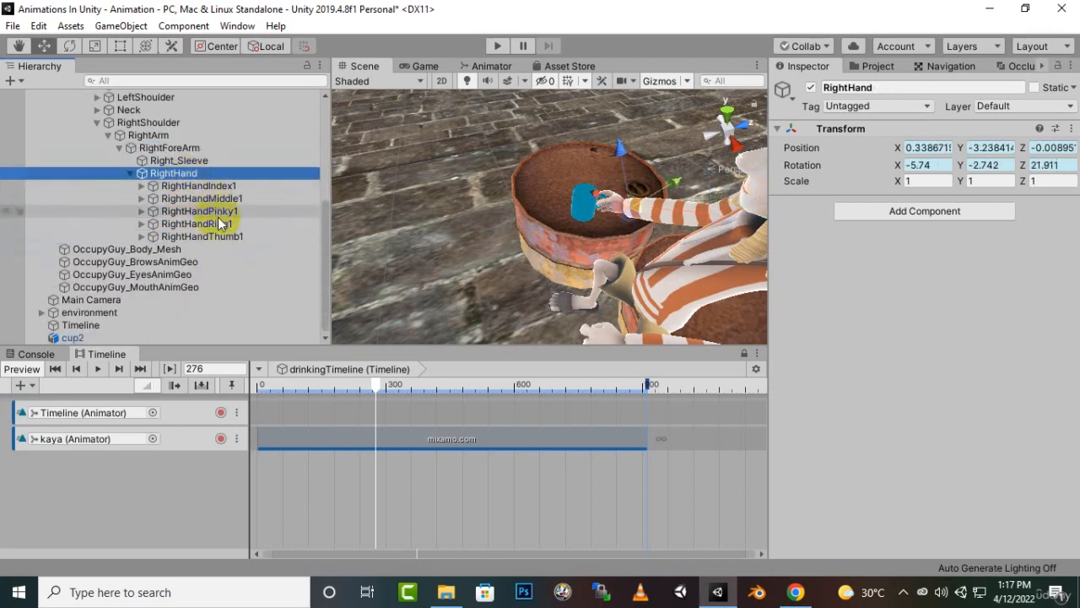
{"action": "left_click_drag", "start_coordinate": [76, 339], "coordinate": [188, 176]}
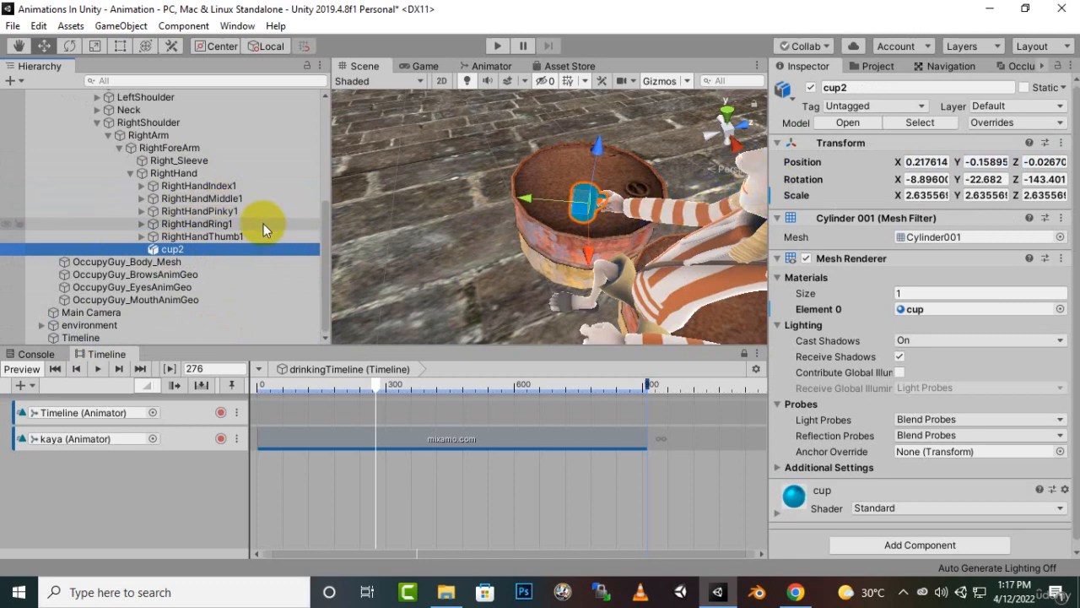
{"action": "scroll", "coordinate": [169, 194], "scroll_direction": "up", "scroll_amount": 5}
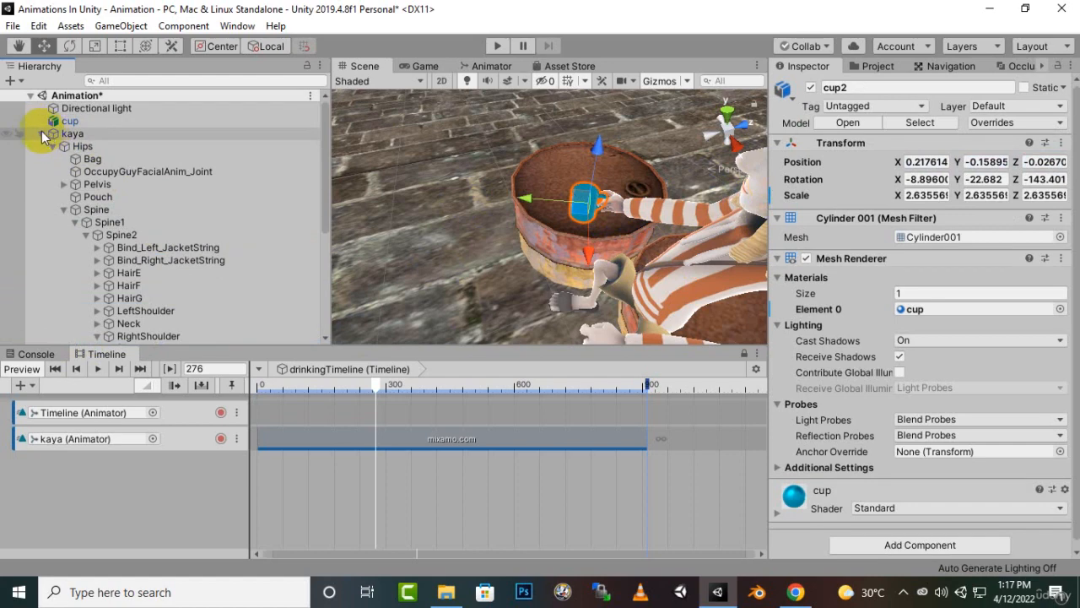
{"action": "key", "text": "ctrl+s"}
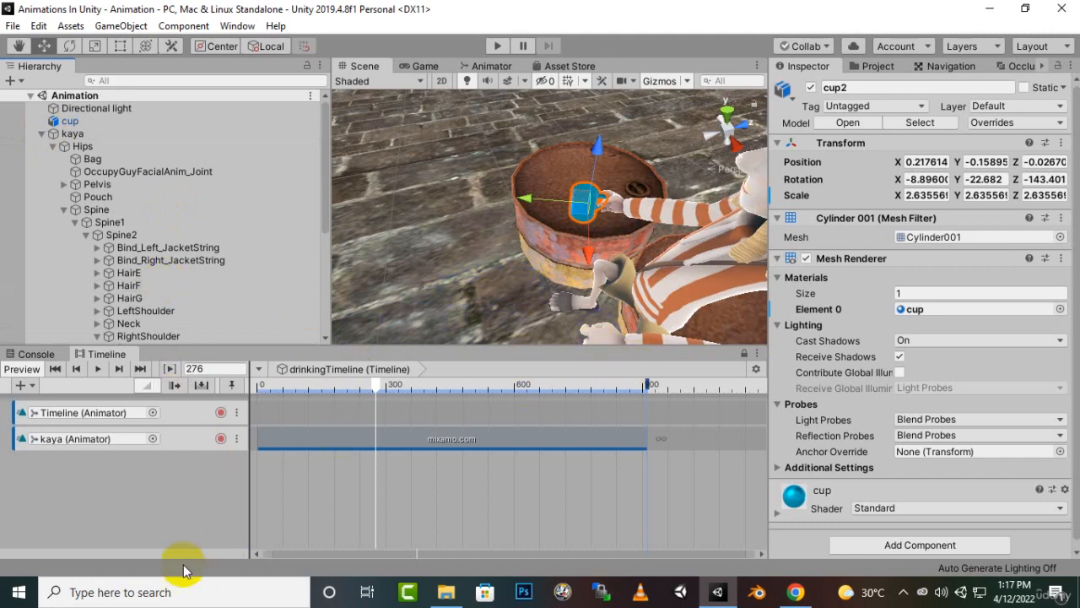
Add an activation track for cup to drinkingTimeline and shorten its Active clip to end at frame 276.
{"action": "right_click", "coordinate": [189, 492]}
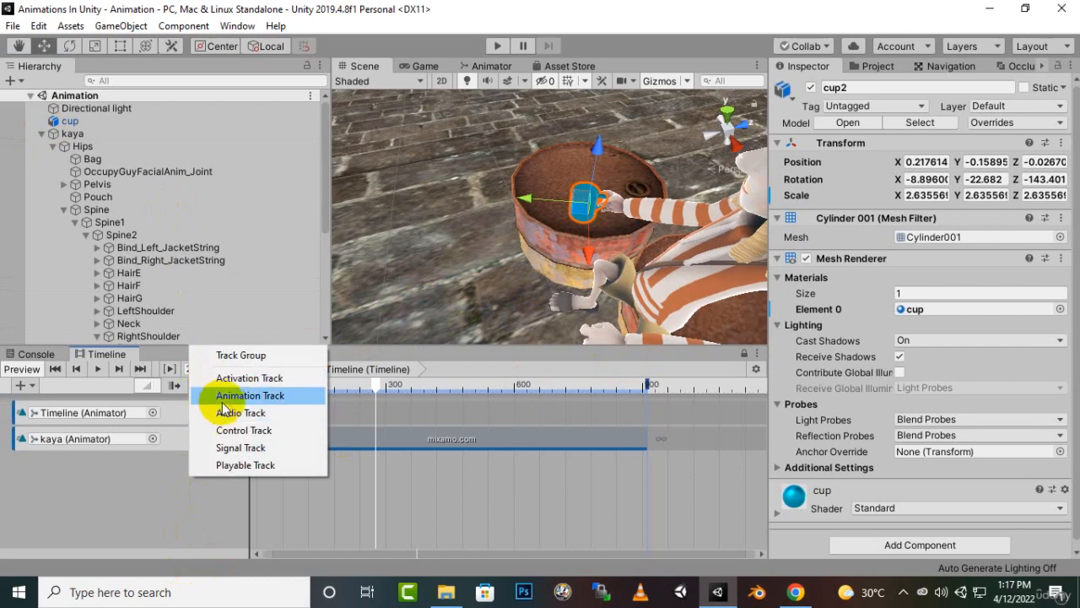
{"action": "left_click", "coordinate": [236, 380]}
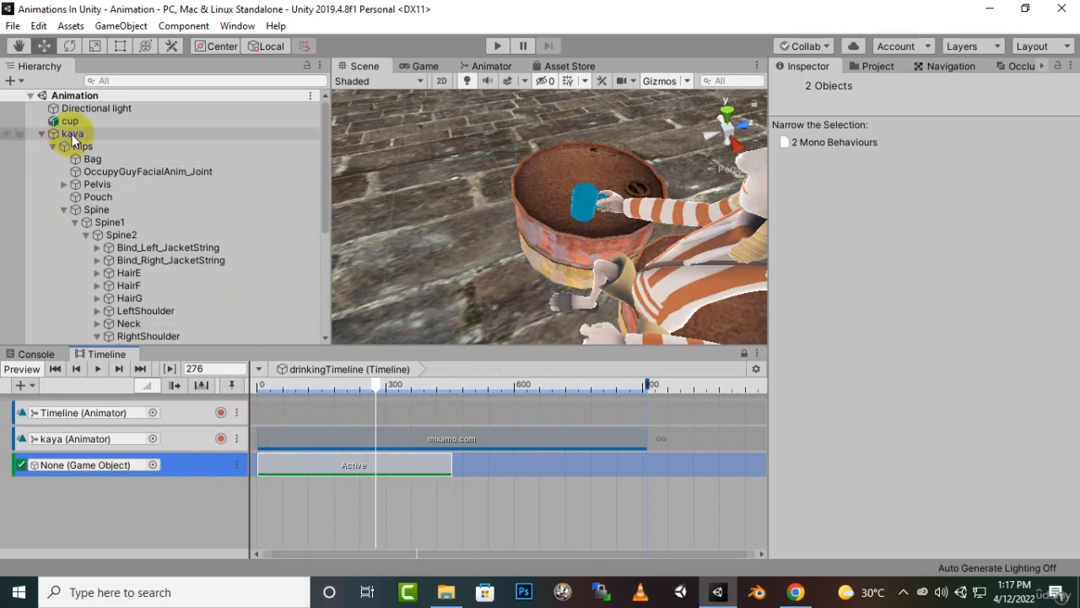
{"action": "left_click_drag", "start_coordinate": [74, 127], "coordinate": [273, 474]}
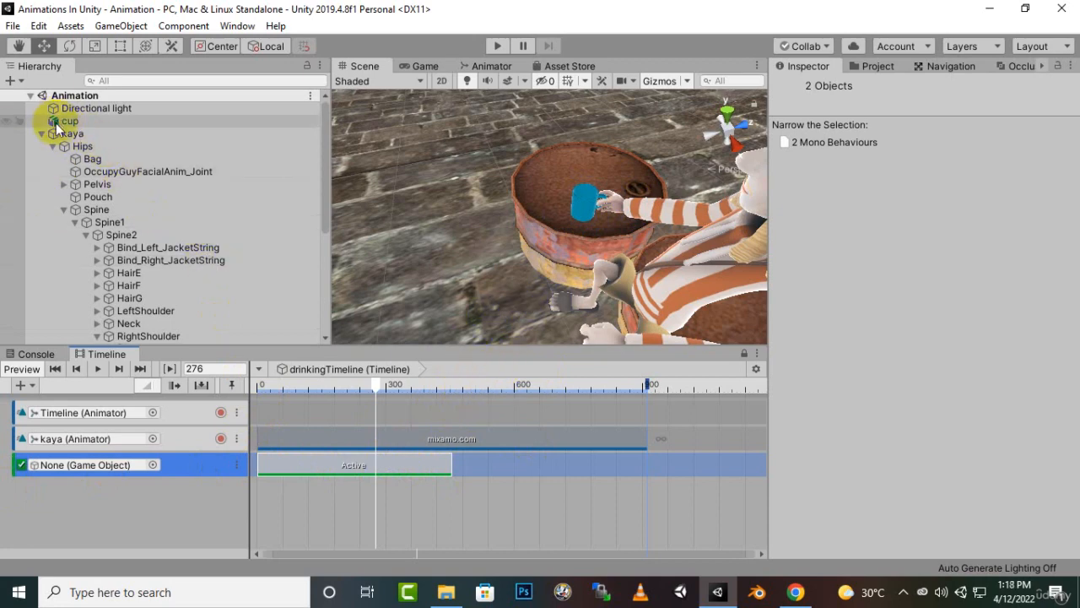
{"action": "left_click_drag", "start_coordinate": [66, 120], "coordinate": [123, 464]}
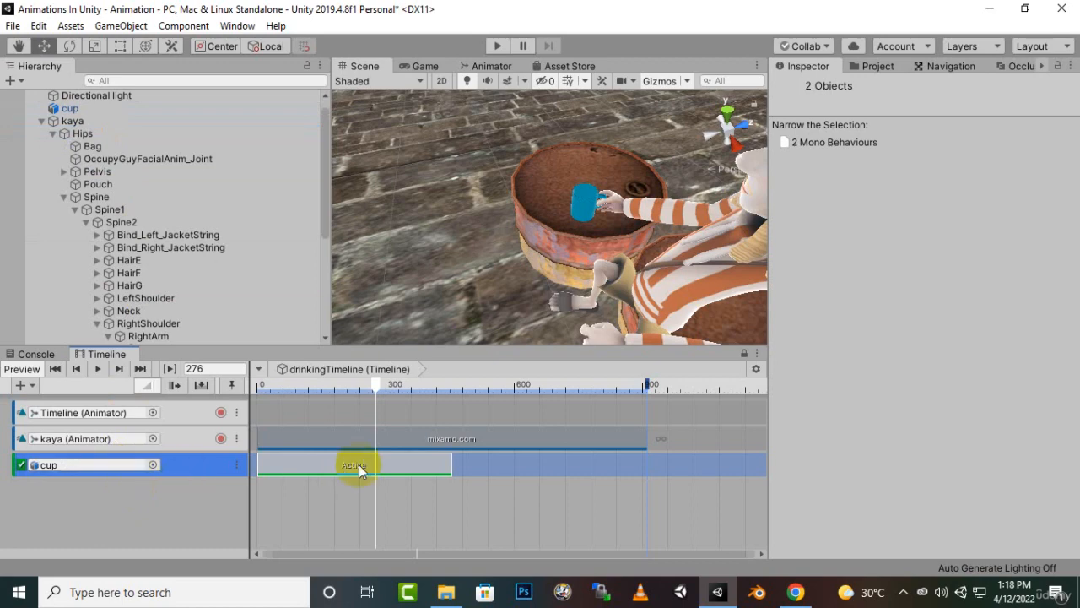
{"action": "left_click", "coordinate": [450, 465]}
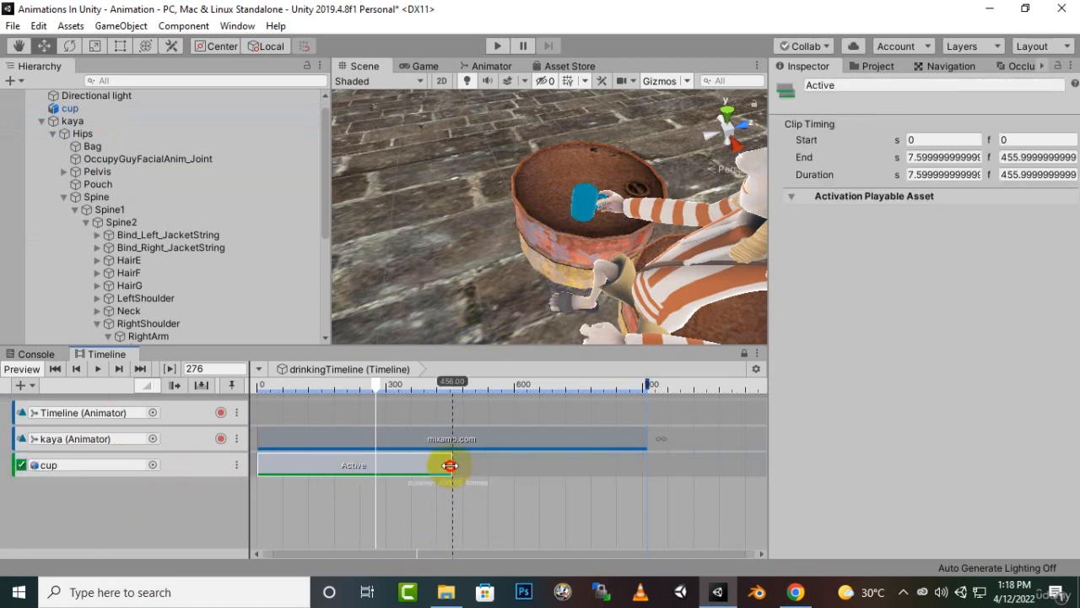
{"action": "left_click_drag", "start_coordinate": [450, 464], "coordinate": [376, 470]}
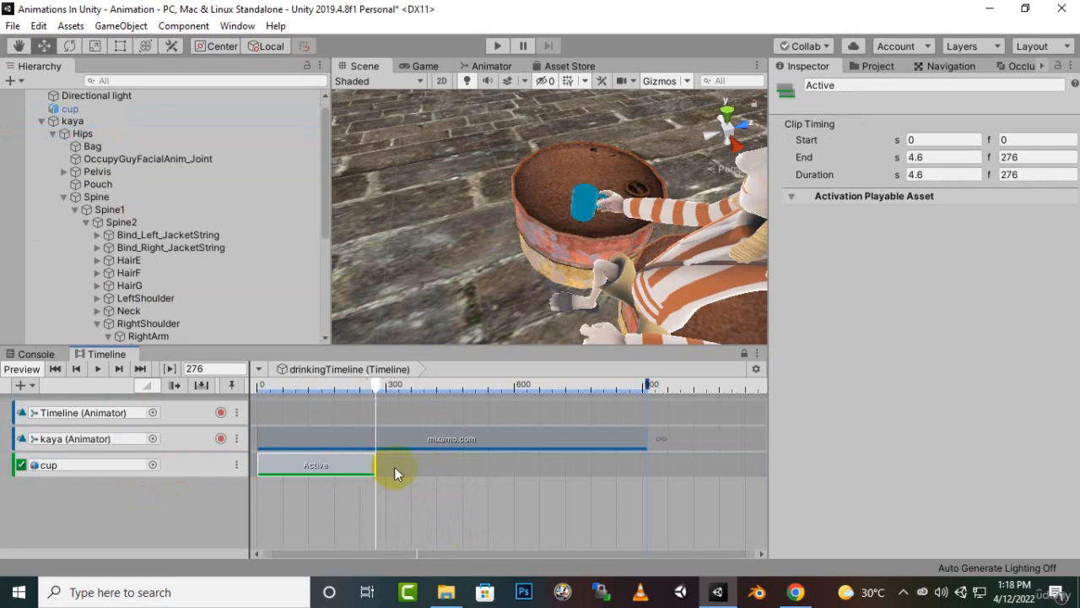
Check the cups around frame 242, and add an activation track for cup2 with its Active clip starting at frame 276.
{"action": "left_click_drag", "start_coordinate": [374, 386], "coordinate": [362, 448]}
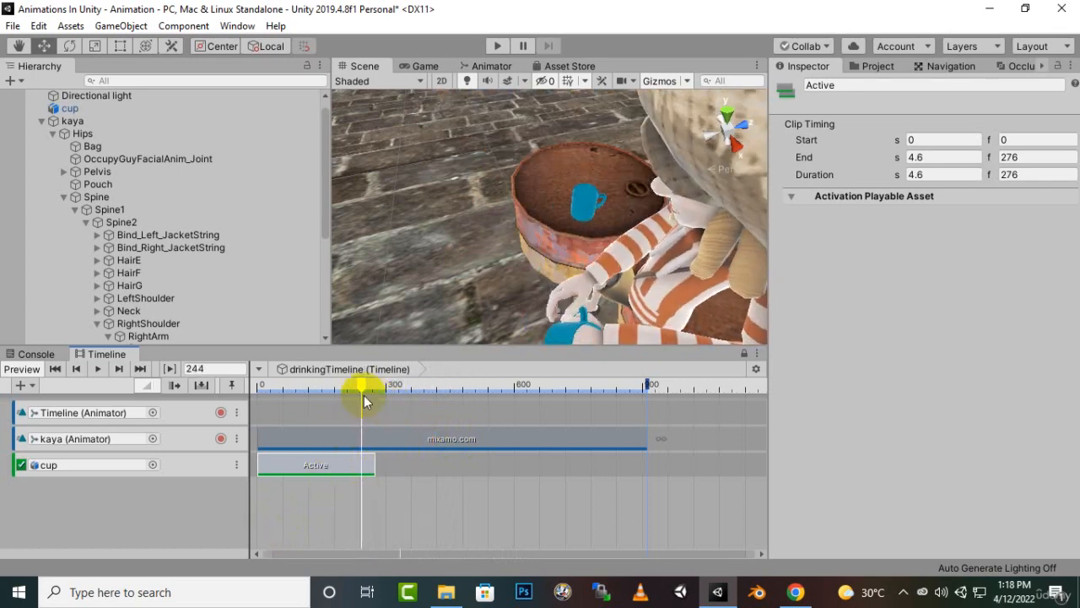
{"action": "mouse_move", "coordinate": [361, 381]}
{"action": "left_mouse_down"}
{"action": "mouse_move", "coordinate": [322, 390]}
{"action": "mouse_move", "coordinate": [364, 396]}
{"action": "left_mouse_up"}
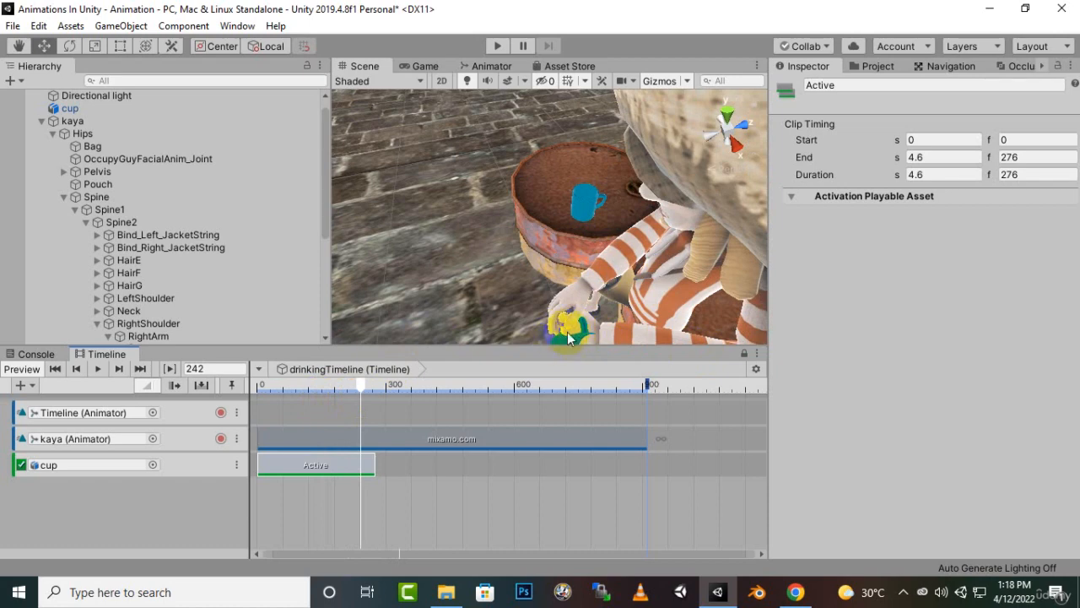
{"action": "right_click", "coordinate": [212, 485]}
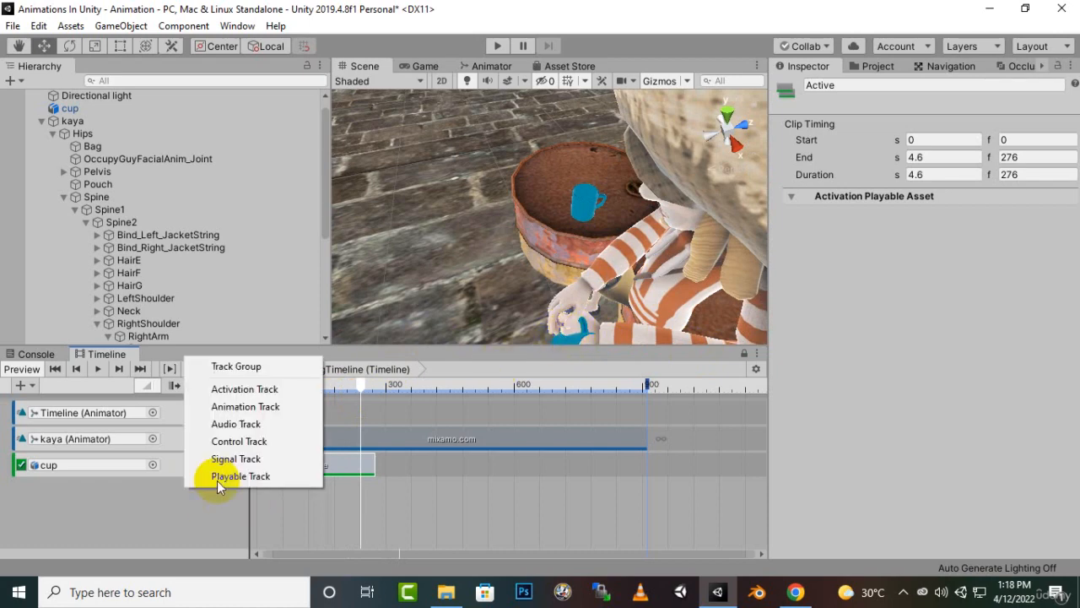
{"action": "left_click", "coordinate": [253, 387]}
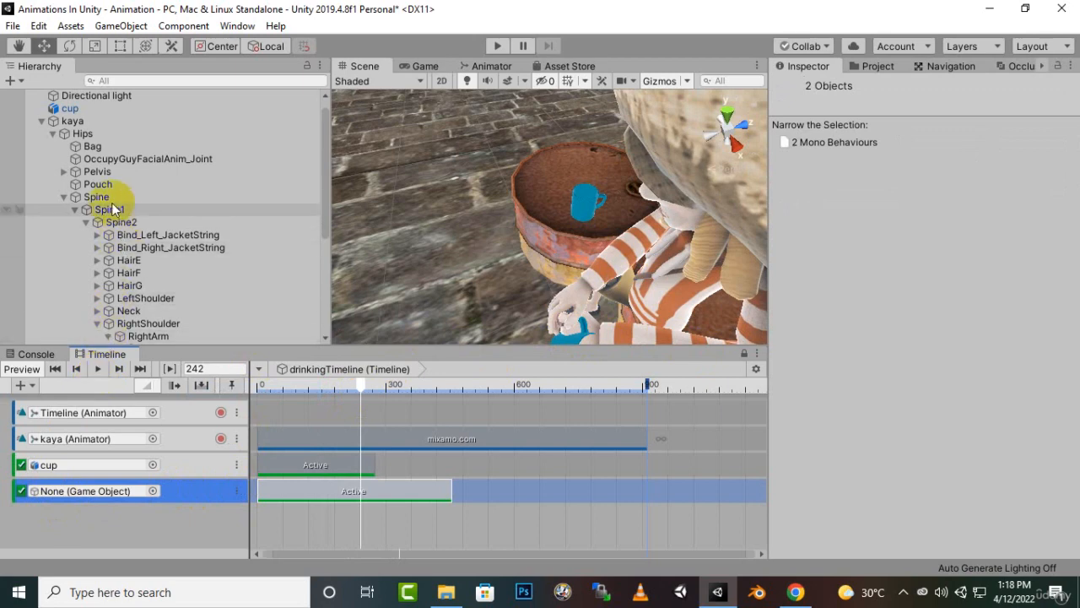
{"action": "scroll", "coordinate": [150, 193], "scroll_direction": "down", "scroll_amount": 4}
{"action": "left_click_drag", "start_coordinate": [176, 309], "coordinate": [124, 497]}
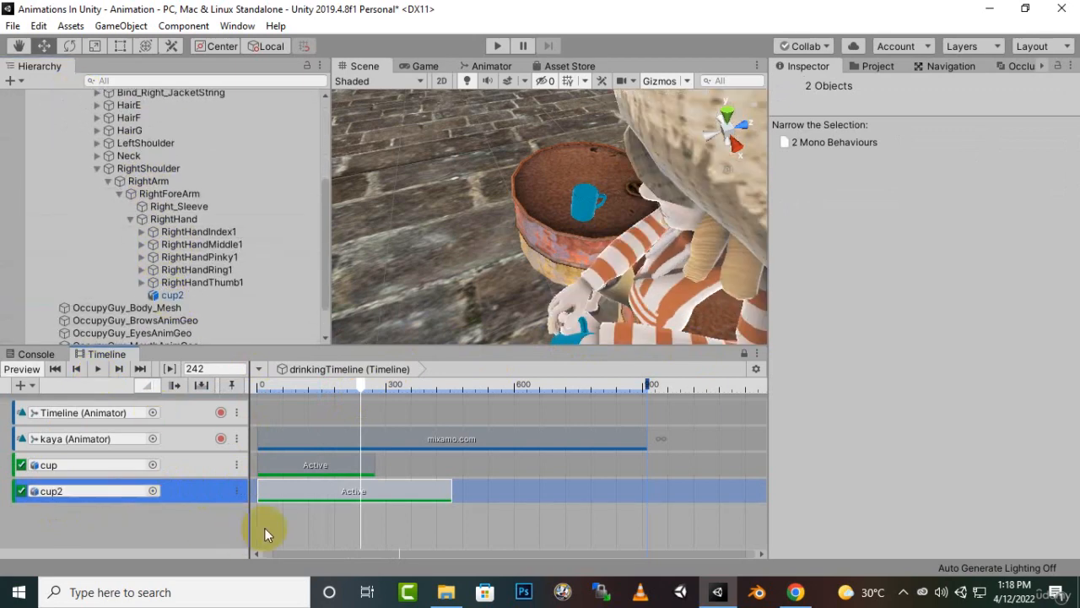
{"action": "left_click_drag", "start_coordinate": [366, 496], "coordinate": [493, 496]}
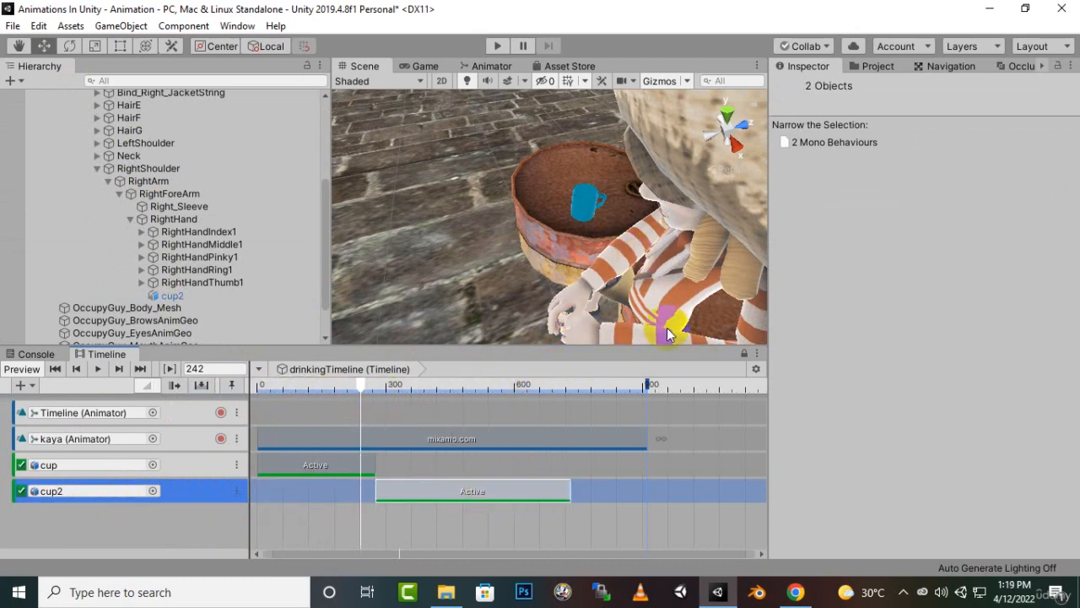
Widen the scene and timeline area, and extend cup2's Active clip to end at frame 795, where kaya puts the cup down.
{"action": "left_click_drag", "start_coordinate": [332, 280], "coordinate": [229, 281]}
{"action": "left_click_drag", "start_coordinate": [772, 274], "coordinate": [863, 286]}
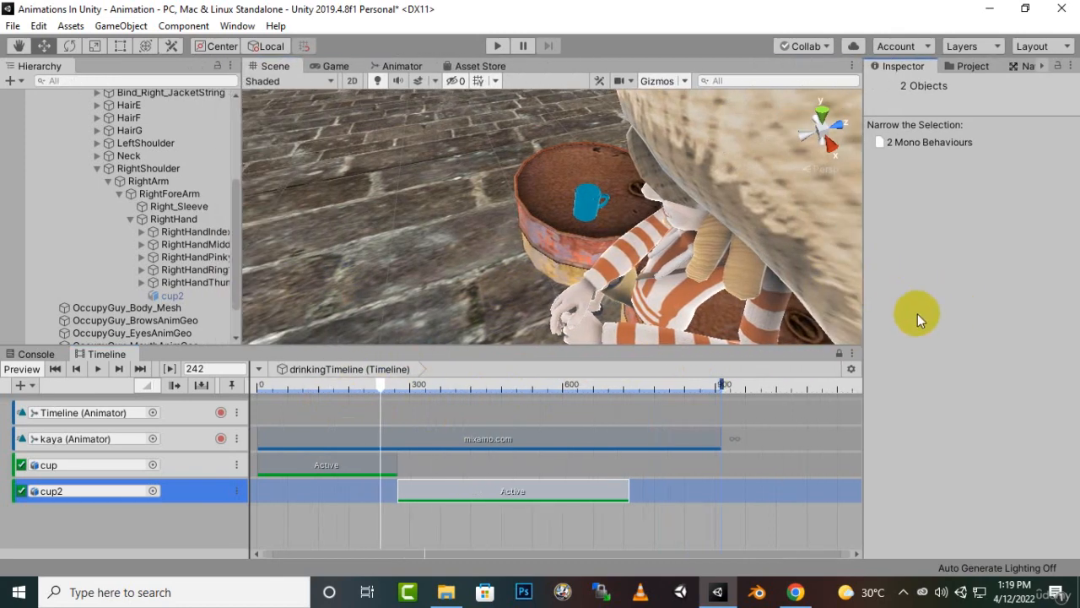
{"action": "left_click_drag", "start_coordinate": [374, 386], "coordinate": [668, 490]}
{"action": "left_click_drag", "start_coordinate": [628, 387], "coordinate": [662, 412]}
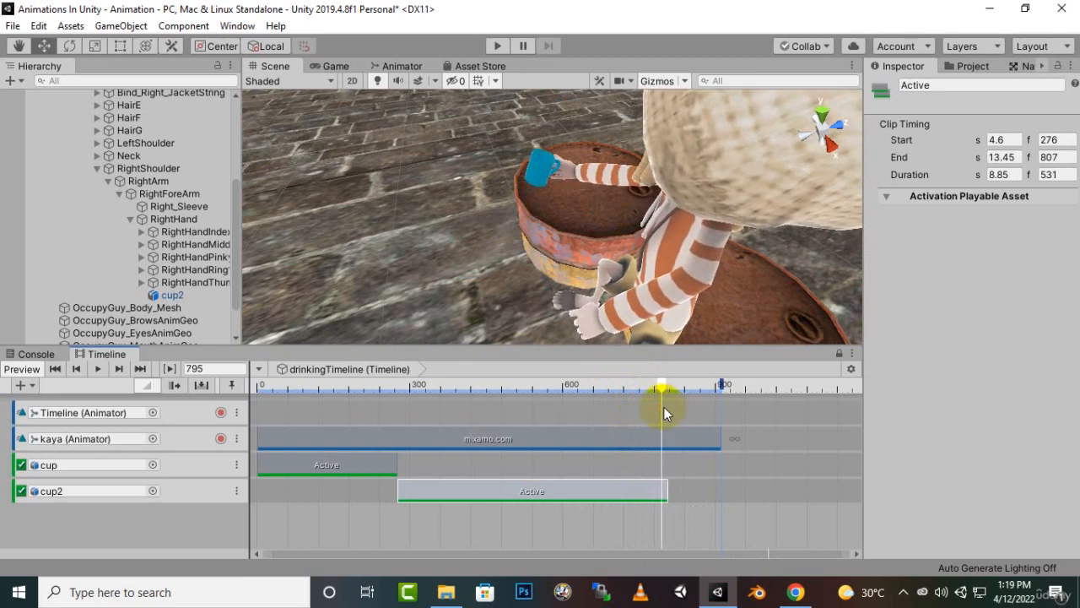
{"action": "left_click_drag", "start_coordinate": [666, 489], "coordinate": [664, 492]}
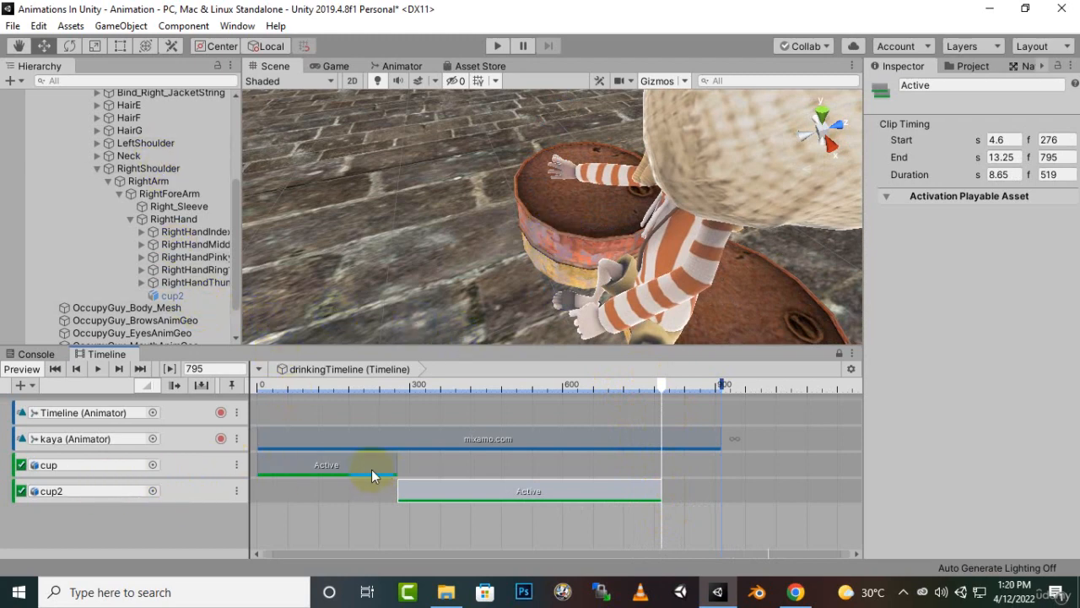
Copy cup's first Active clip and paste it on the same track starting at frame 795.
{"action": "left_click", "coordinate": [332, 469]}
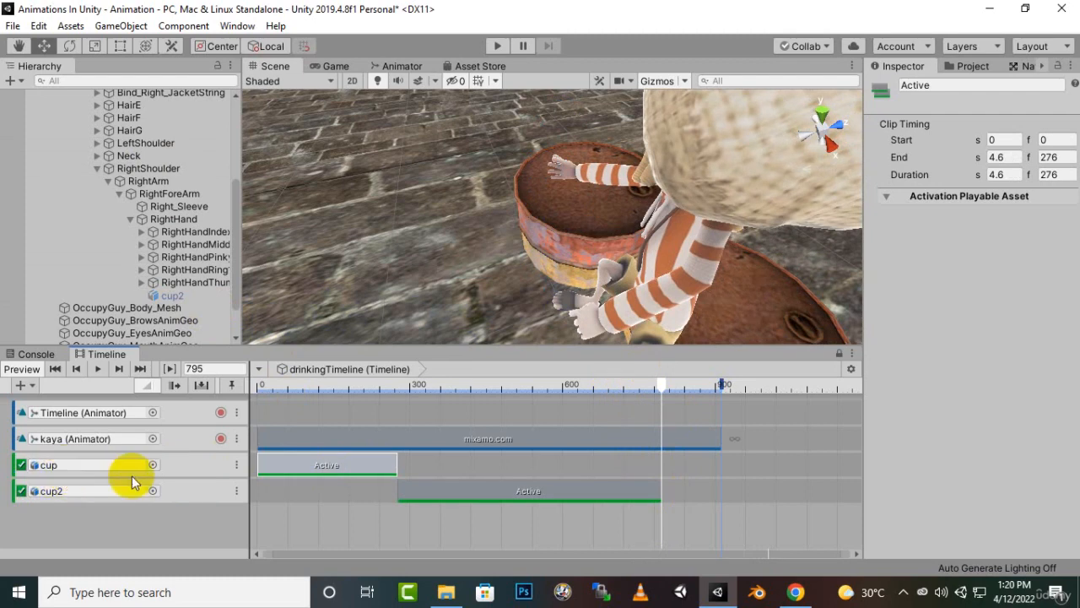
{"action": "left_click", "coordinate": [679, 467]}
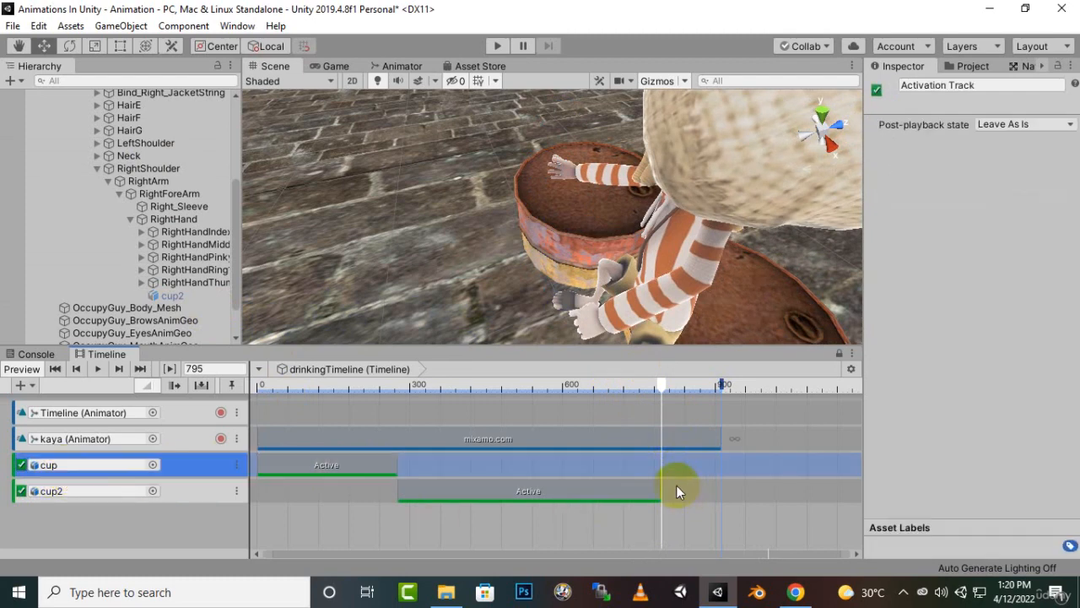
{"action": "key", "text": "ctrl+v"}
{"action": "left_click", "coordinate": [691, 472]}
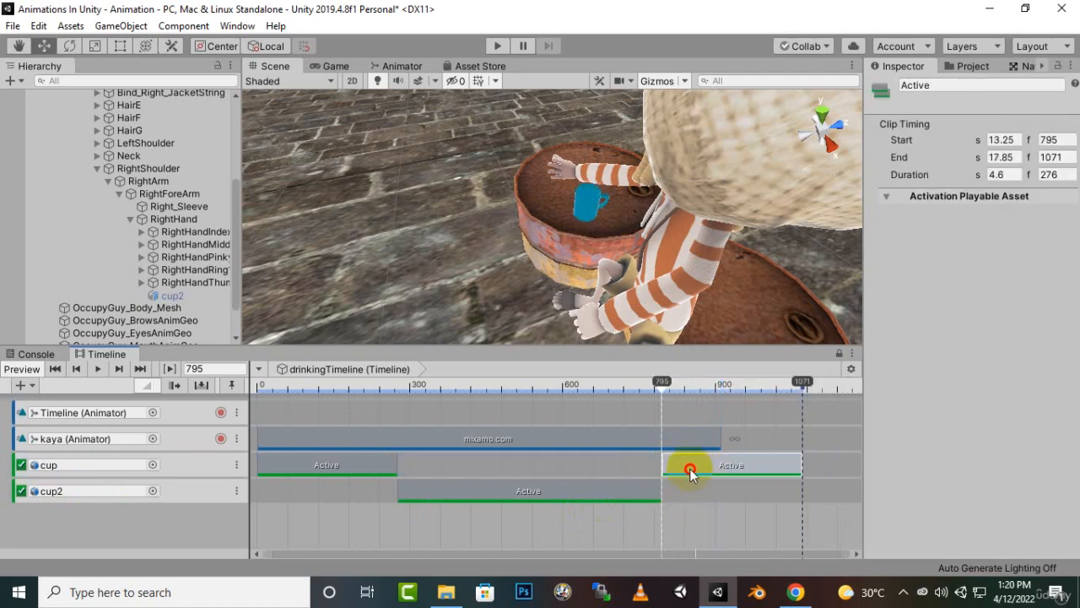
{"action": "left_click", "coordinate": [584, 225]}
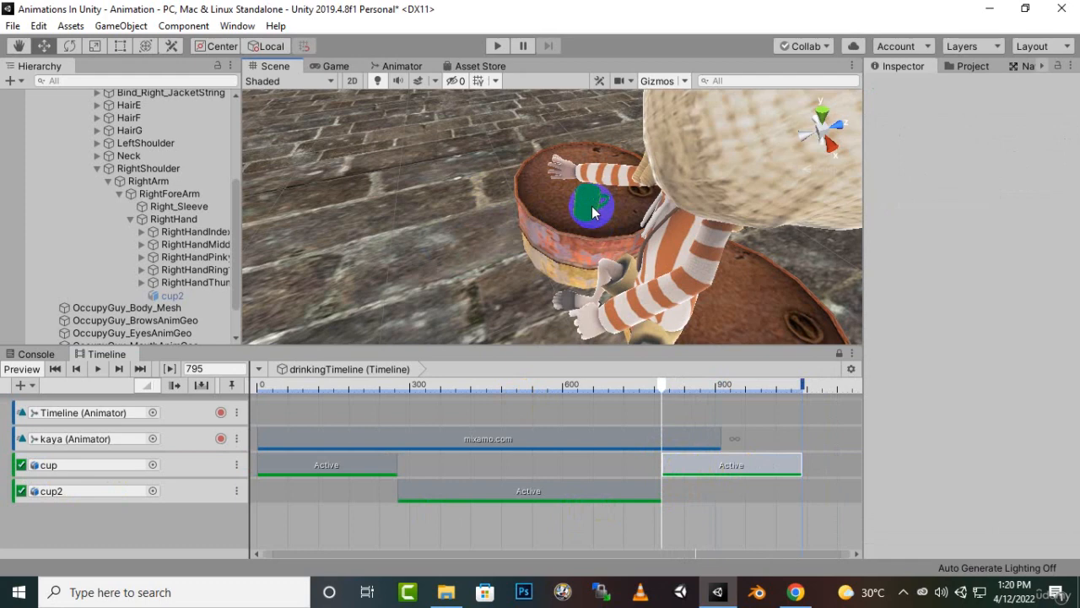
Shorten cup's second Active clip to end at frame 912, and check the result in timeline playback and Play mode.
{"action": "left_click", "coordinate": [801, 540]}
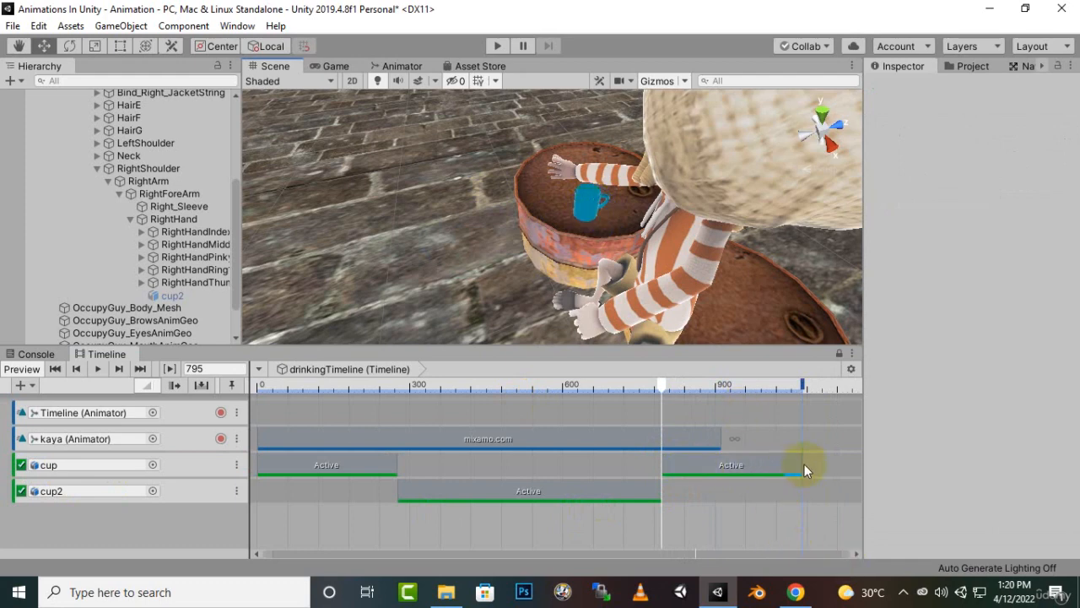
{"action": "left_click_drag", "start_coordinate": [803, 469], "coordinate": [709, 481]}
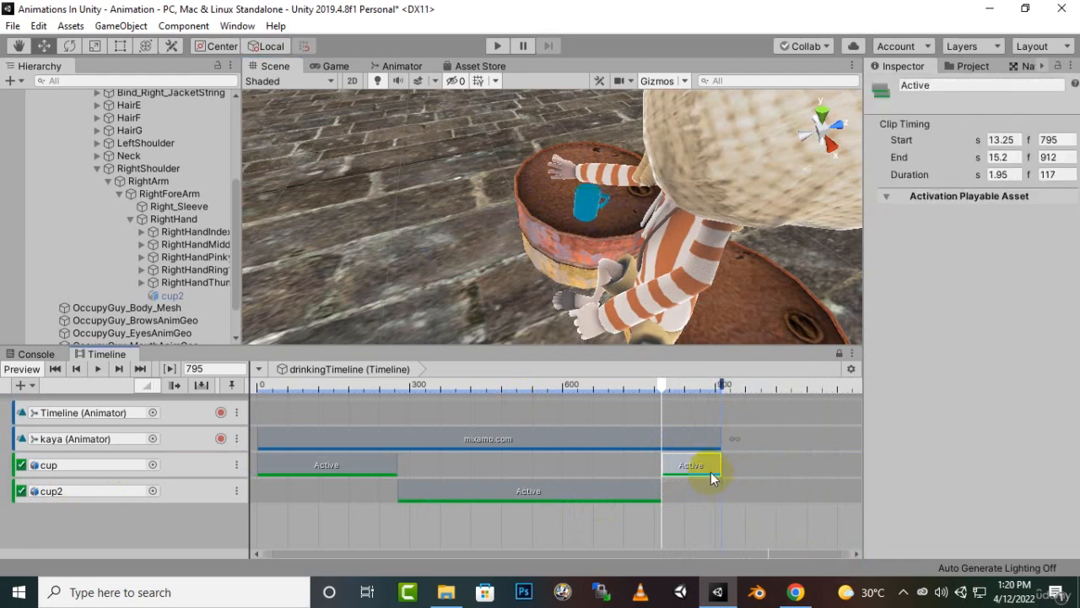
{"action": "left_click", "coordinate": [98, 371]}
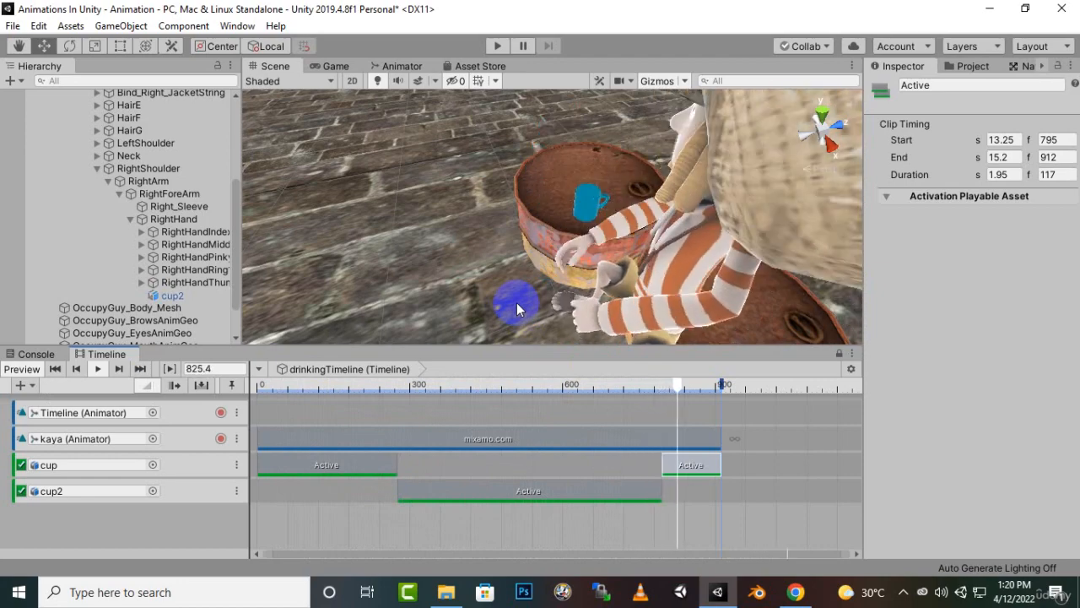
{"action": "left_click", "coordinate": [494, 49]}
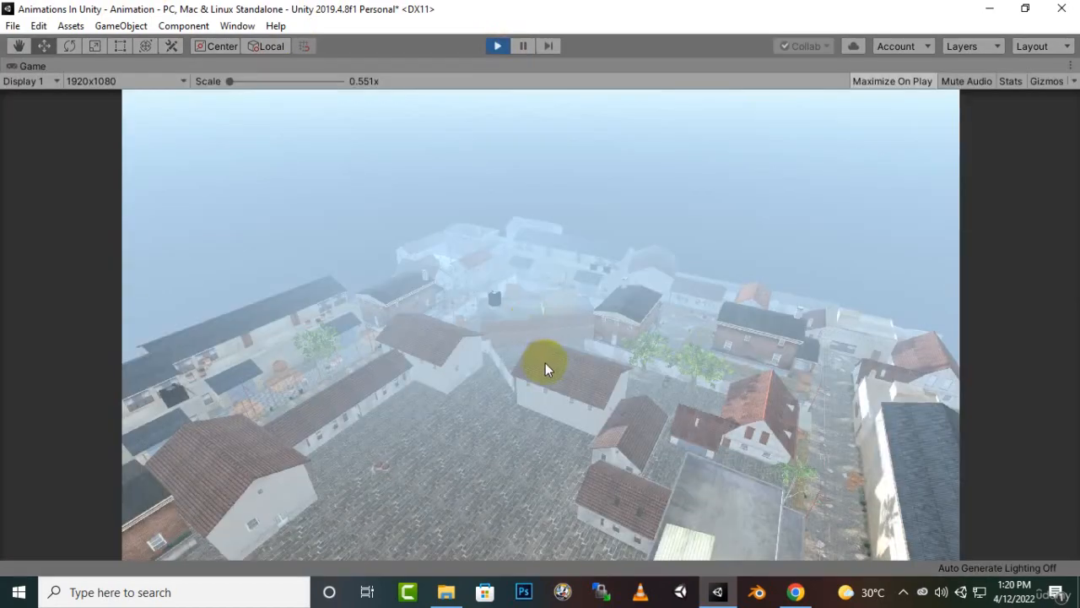
{"action": "left_click", "coordinate": [493, 46]}
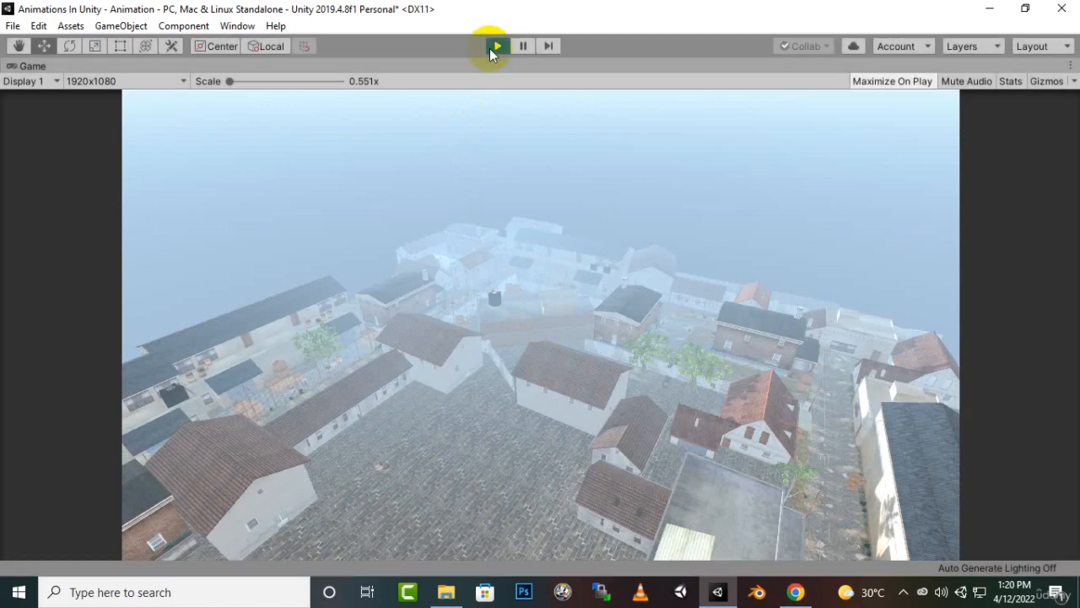
Align Main Camera with a closer scene view of the two barrels, and check the drinking animation in Play mode.
{"action": "scroll", "coordinate": [576, 252], "scroll_direction": "down", "scroll_amount": 10}
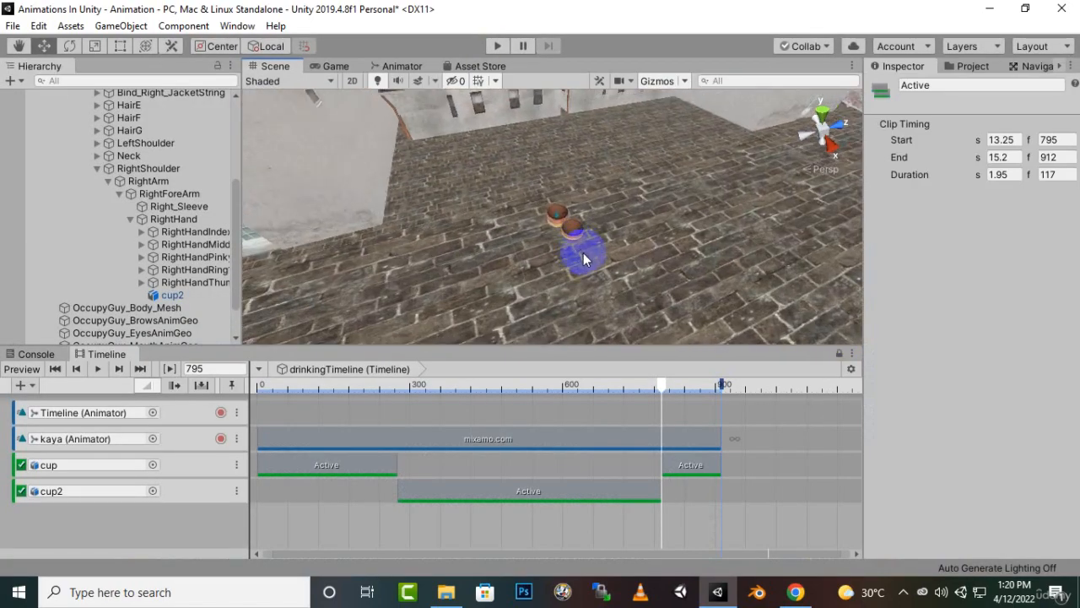
{"action": "left_click_drag", "start_coordinate": [583, 252], "coordinate": [594, 158], "text": "alt"}
{"action": "scroll", "coordinate": [566, 228], "scroll_direction": "up", "scroll_amount": 10}
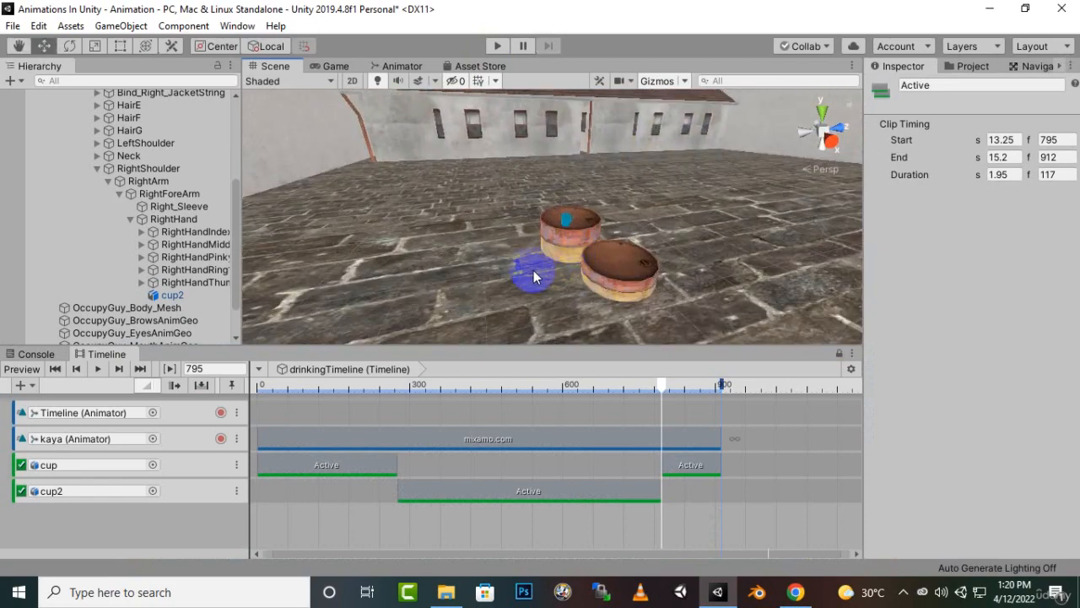
{"action": "middle_click_drag", "start_coordinate": [533, 270], "coordinate": [84, 260]}
{"action": "middle_click", "coordinate": [138, 245]}
{"action": "scroll", "coordinate": [483, 252], "scroll_direction": "down", "scroll_amount": 10}
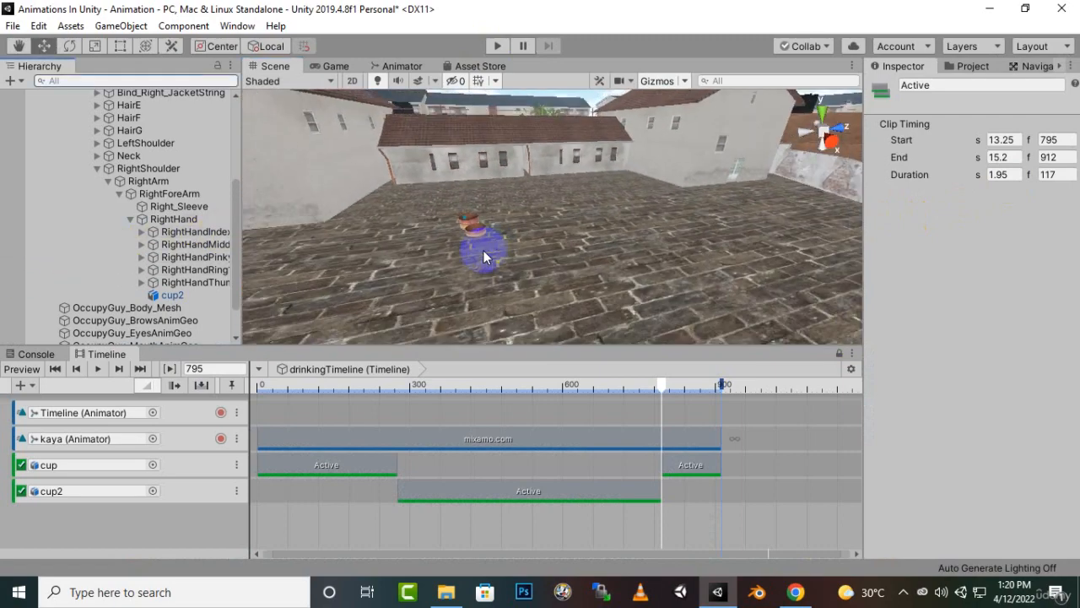
{"action": "scroll", "coordinate": [485, 250], "scroll_direction": "down", "scroll_amount": 5}
{"action": "scroll", "coordinate": [491, 252], "scroll_direction": "down", "scroll_amount": 3}
{"action": "scroll", "coordinate": [492, 257], "scroll_direction": "up", "scroll_amount": 8}
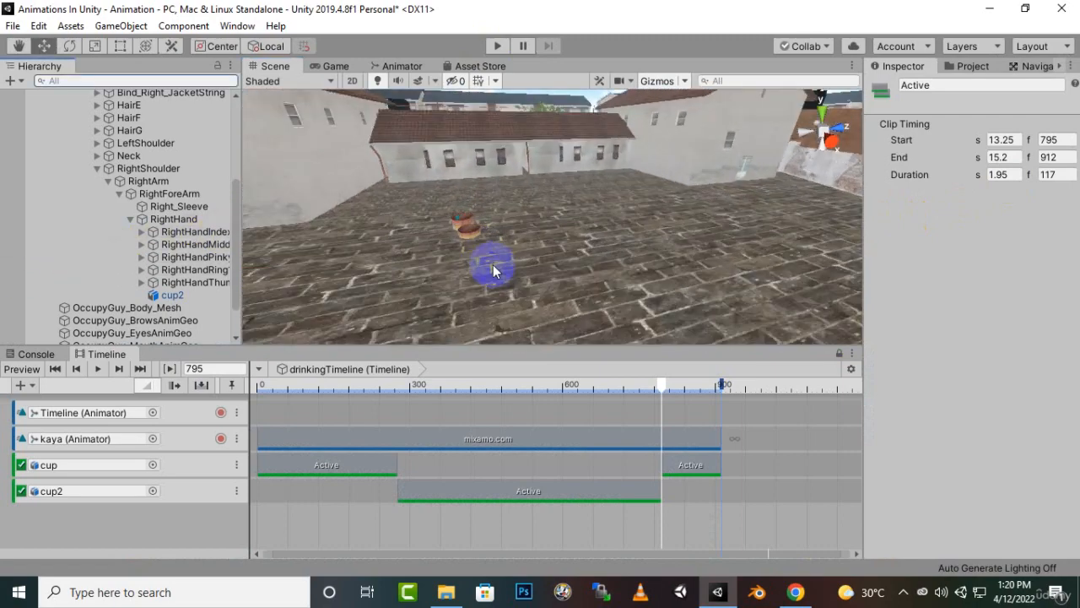
{"action": "scroll", "coordinate": [487, 278], "scroll_direction": "up", "scroll_amount": 8}
{"action": "middle_click_drag", "start_coordinate": [436, 297], "coordinate": [670, 305]}
{"action": "scroll", "coordinate": [513, 292], "scroll_direction": "up", "scroll_amount": 5}
{"action": "scroll", "coordinate": [110, 251], "scroll_direction": "up", "scroll_amount": 5}
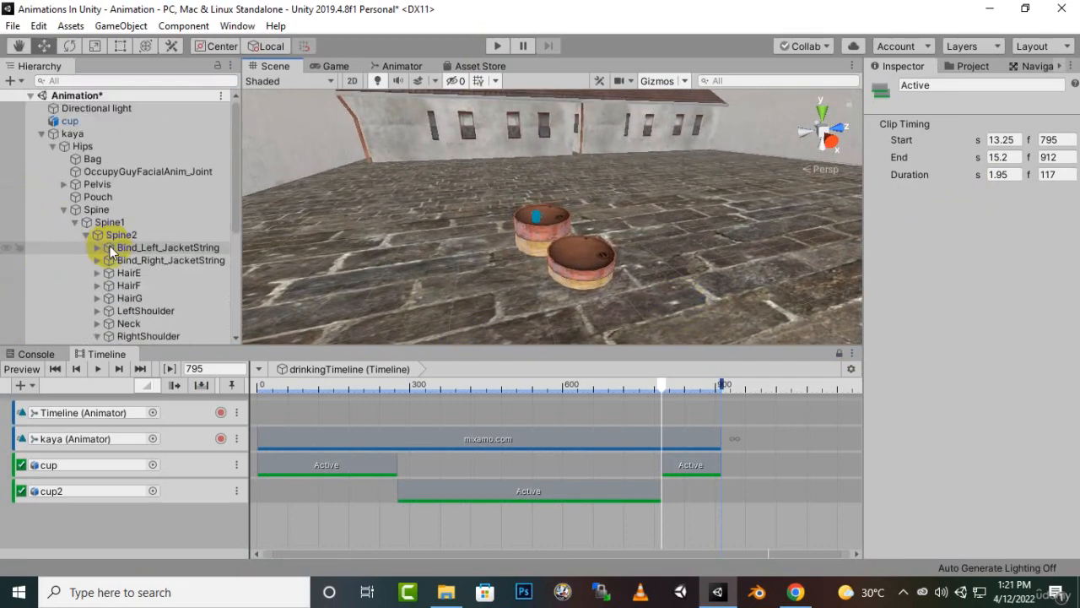
{"action": "left_click", "coordinate": [49, 133]}
{"action": "left_click", "coordinate": [43, 134]}
{"action": "left_click", "coordinate": [92, 147]}
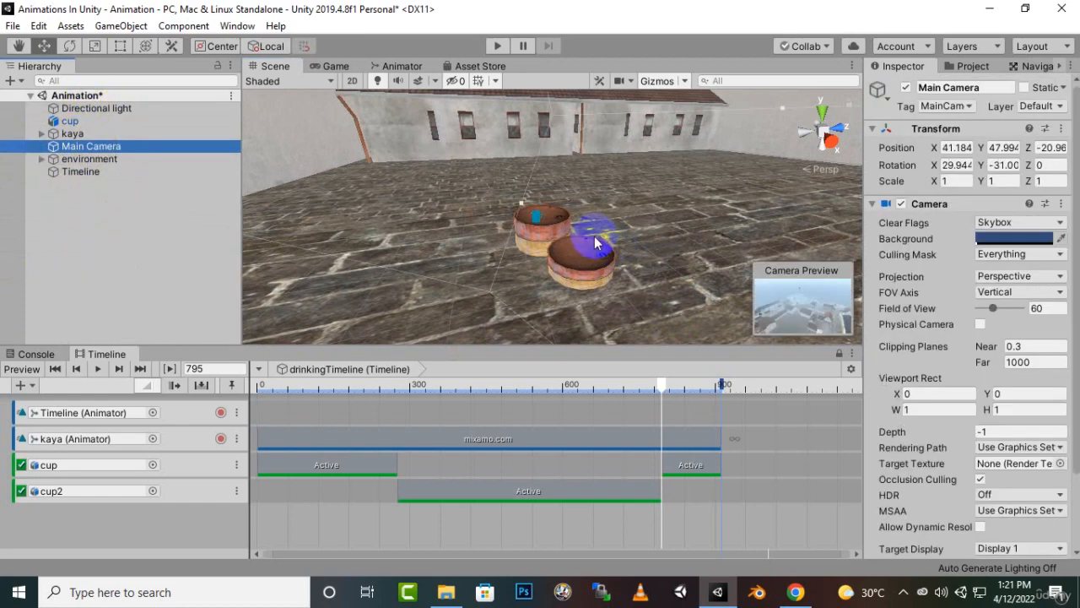
{"action": "key", "text": "ctrl+shift+f"}
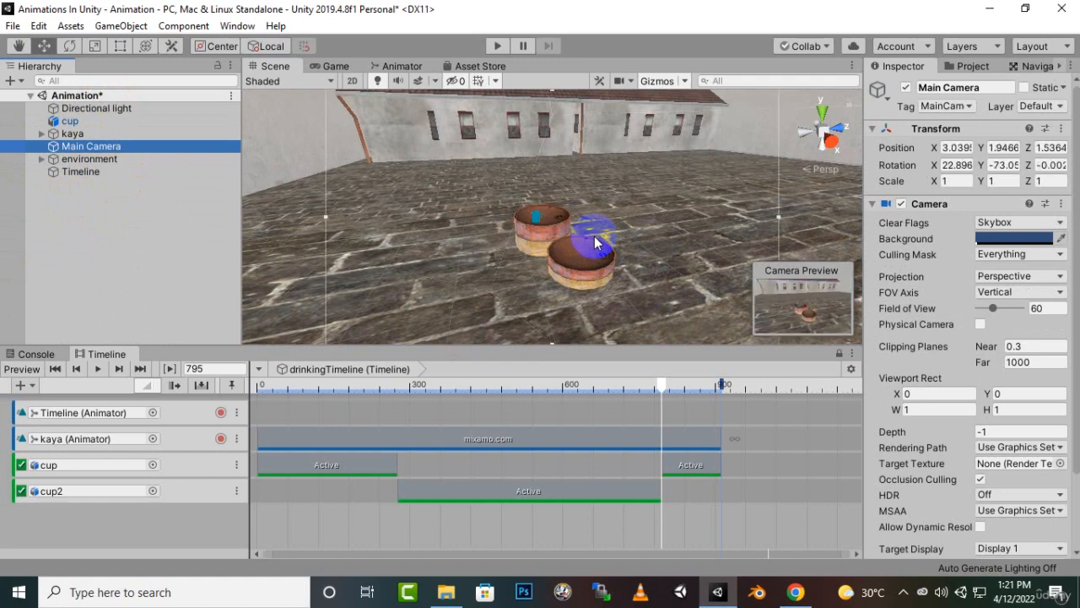
{"action": "left_click", "coordinate": [494, 46]}
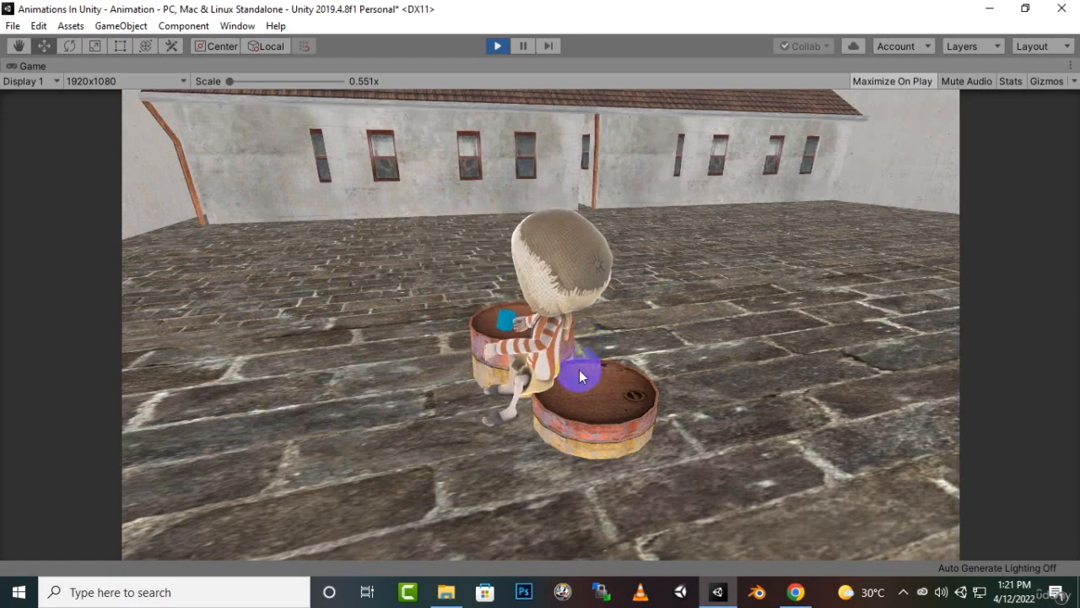
{"action": "left_click", "coordinate": [497, 46]}
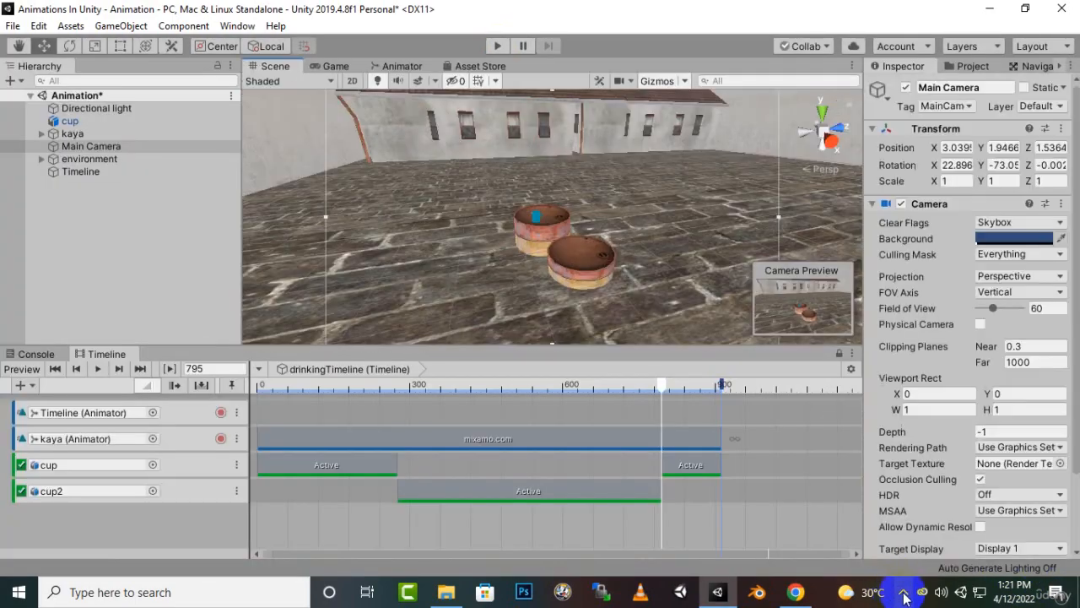
{"action": "left_click", "coordinate": [903, 593]}
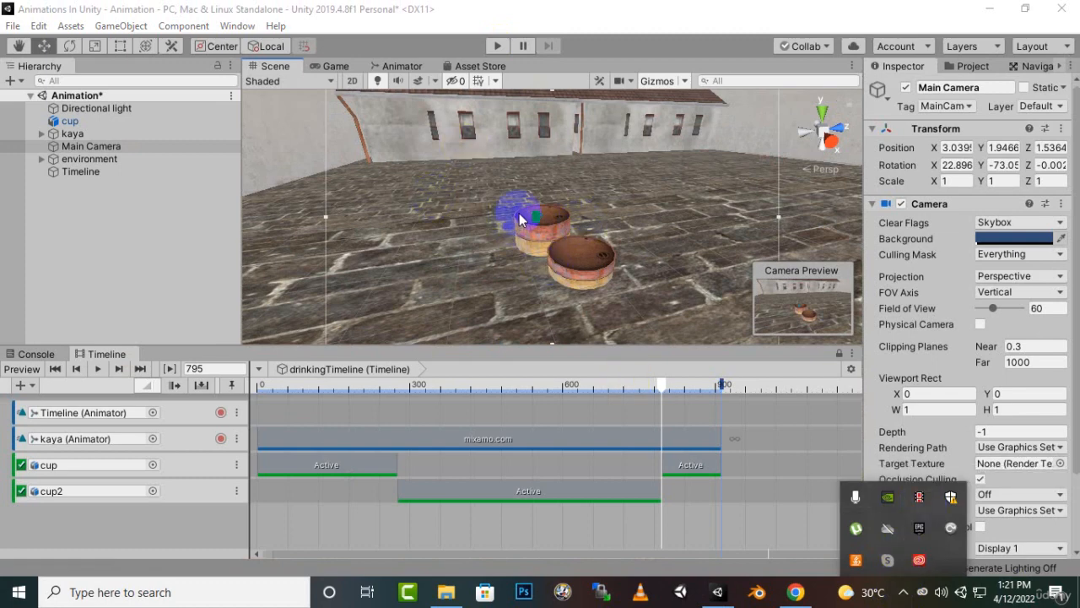
{"action": "left_click", "coordinate": [920, 505]}
{"action": "left_click", "coordinate": [629, 514]}
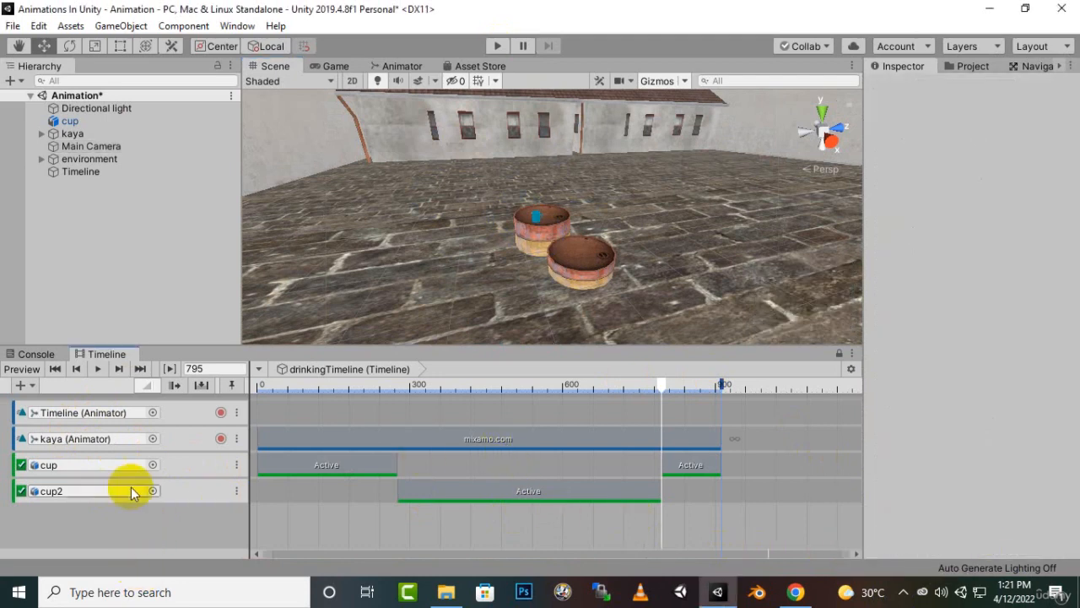
Inspect Main Camera's placement around the barrels and add a second Camera to the scene.
{"action": "left_click", "coordinate": [77, 147]}
{"action": "scroll", "coordinate": [600, 293], "scroll_direction": "up", "scroll_amount": 5}
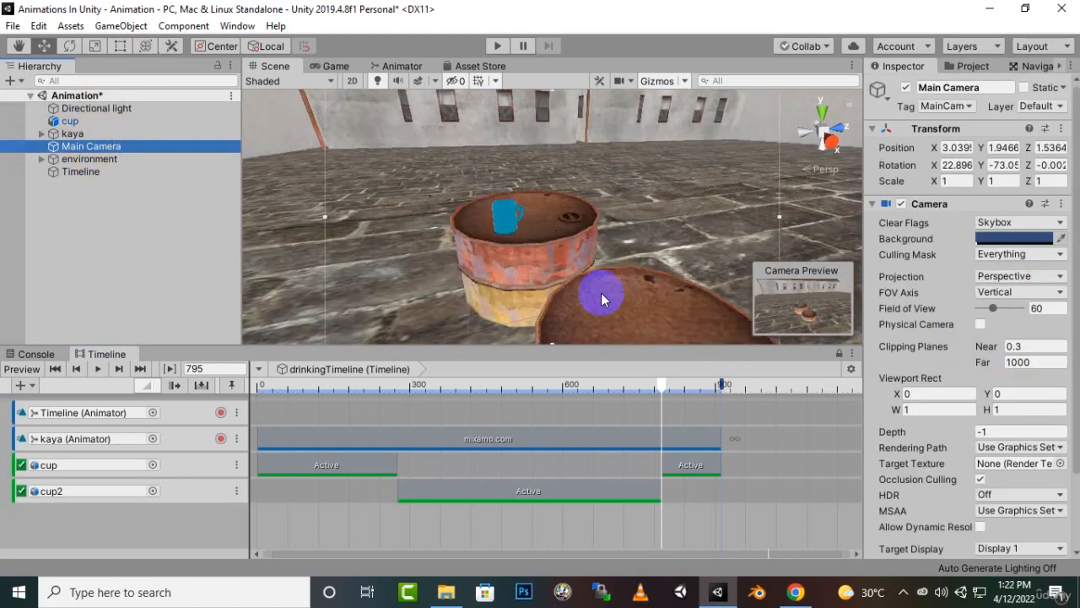
{"action": "key", "text": "f"}
{"action": "left_click", "coordinate": [603, 253]}
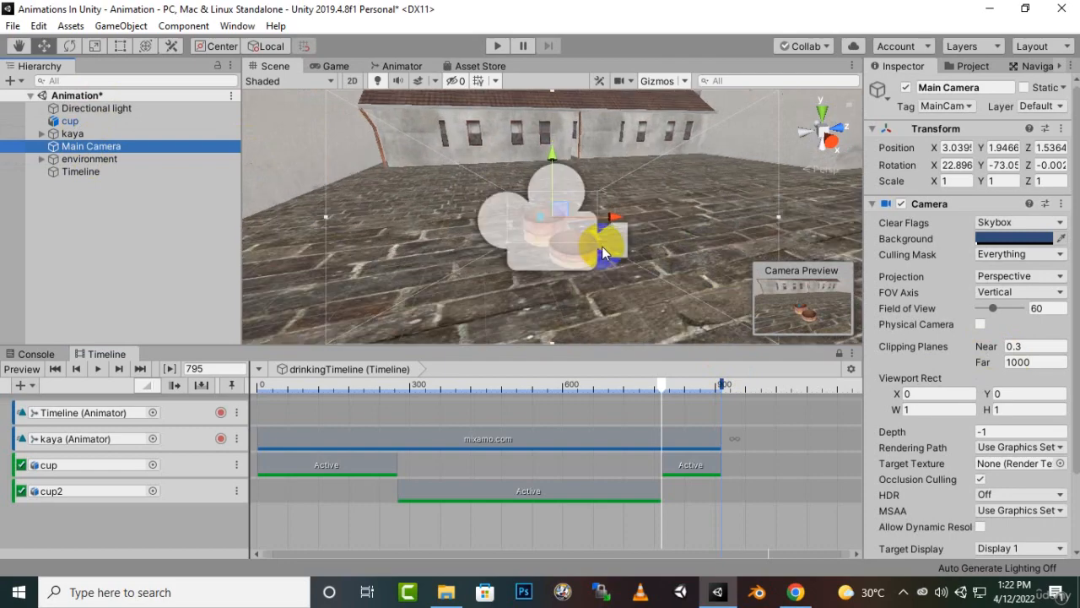
{"action": "left_click_drag", "start_coordinate": [586, 250], "coordinate": [243, 197], "text": "alt"}
{"action": "middle_click_drag", "start_coordinate": [652, 265], "coordinate": [554, 339]}
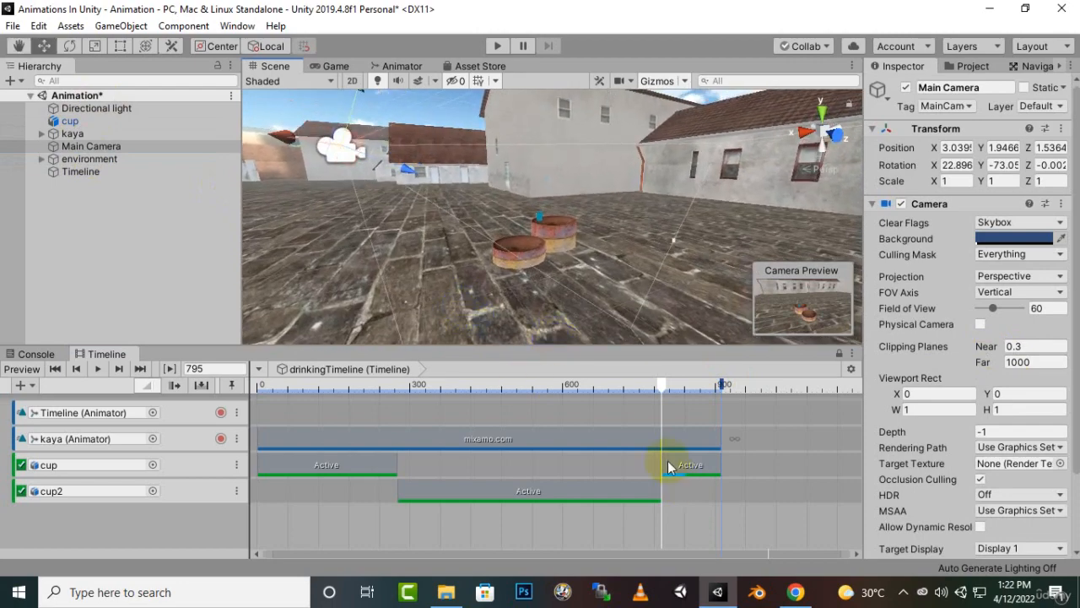
{"action": "right_click", "coordinate": [127, 205]}
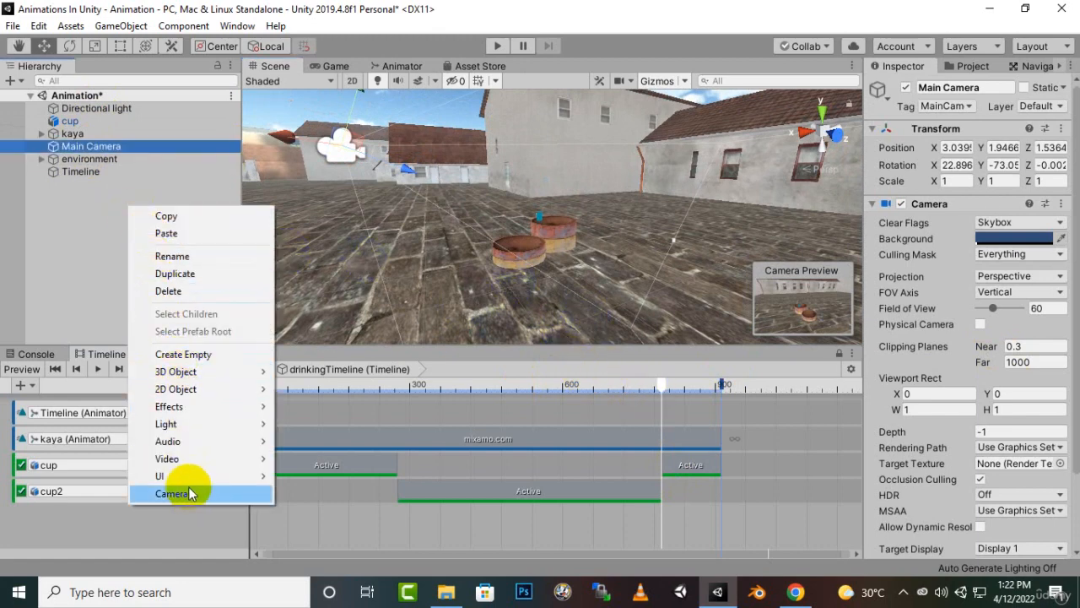
{"action": "left_click", "coordinate": [186, 490]}
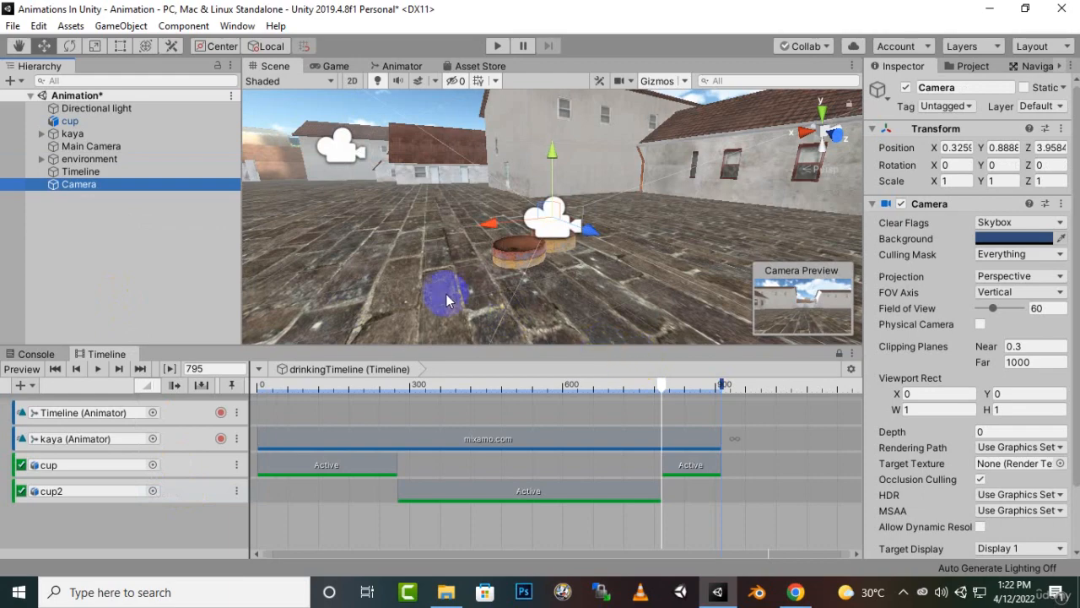
Align the new Camera with a lower scene view of the barrels from a different angle.
{"action": "left_click_drag", "start_coordinate": [427, 241], "coordinate": [643, 296], "text": "alt"}
{"action": "scroll", "coordinate": [642, 304], "scroll_direction": "up", "scroll_amount": 5}
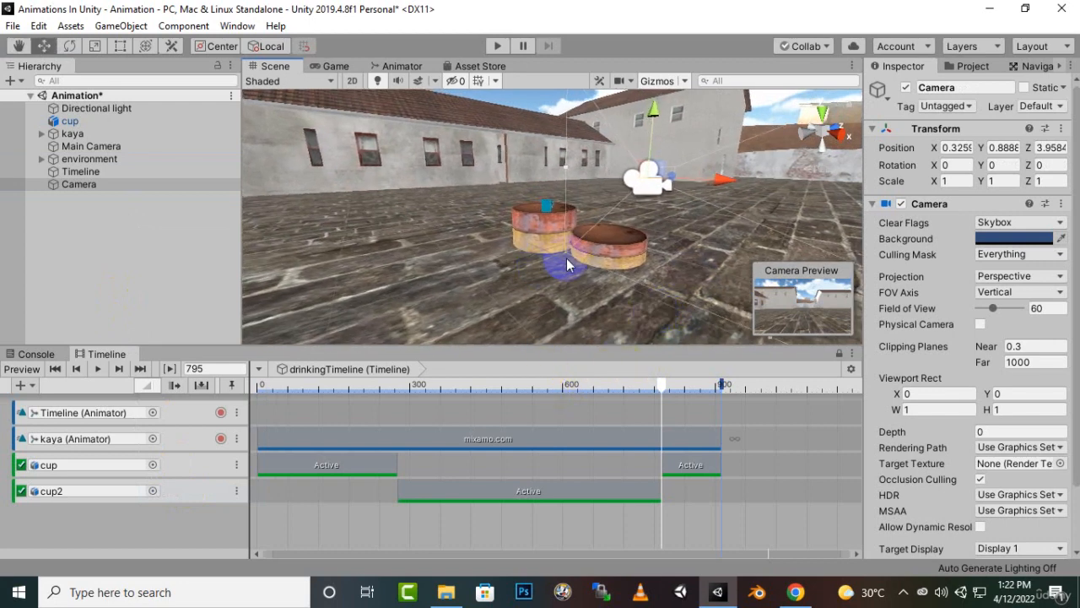
{"action": "left_click", "coordinate": [77, 184]}
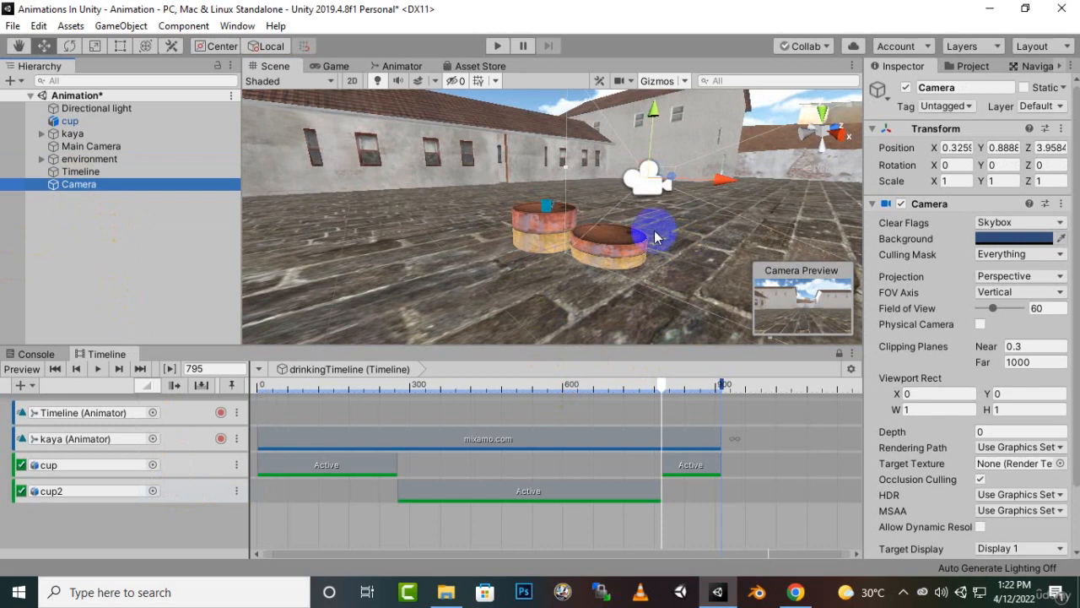
{"action": "key", "text": "ctrl+shift+f"}
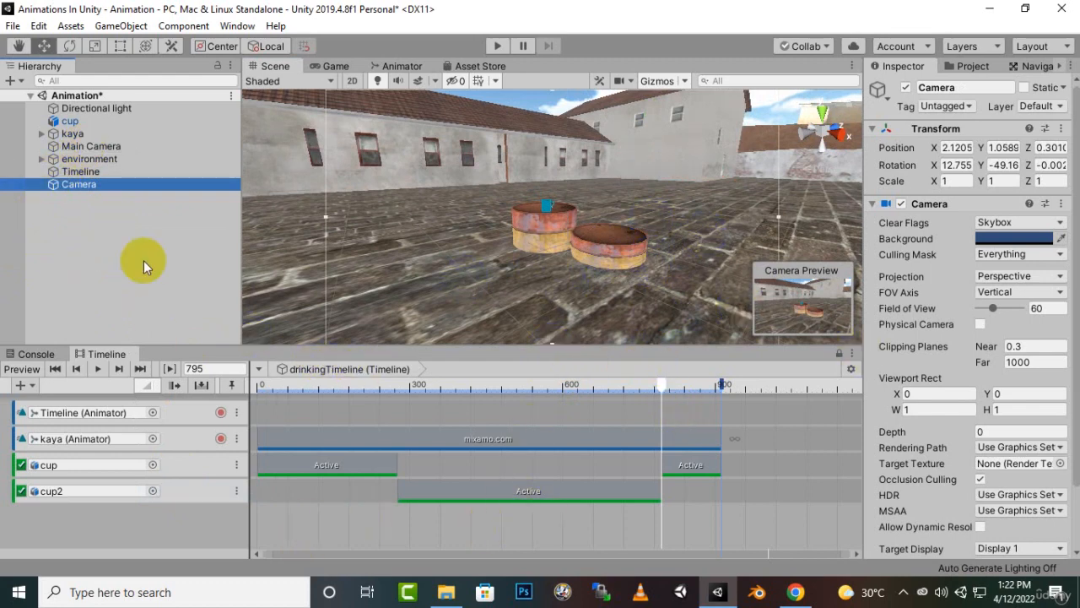
Add two activation tracks to drinkingTimeline, one bound to Main Camera and the other to Camera.
{"action": "right_click", "coordinate": [133, 511]}
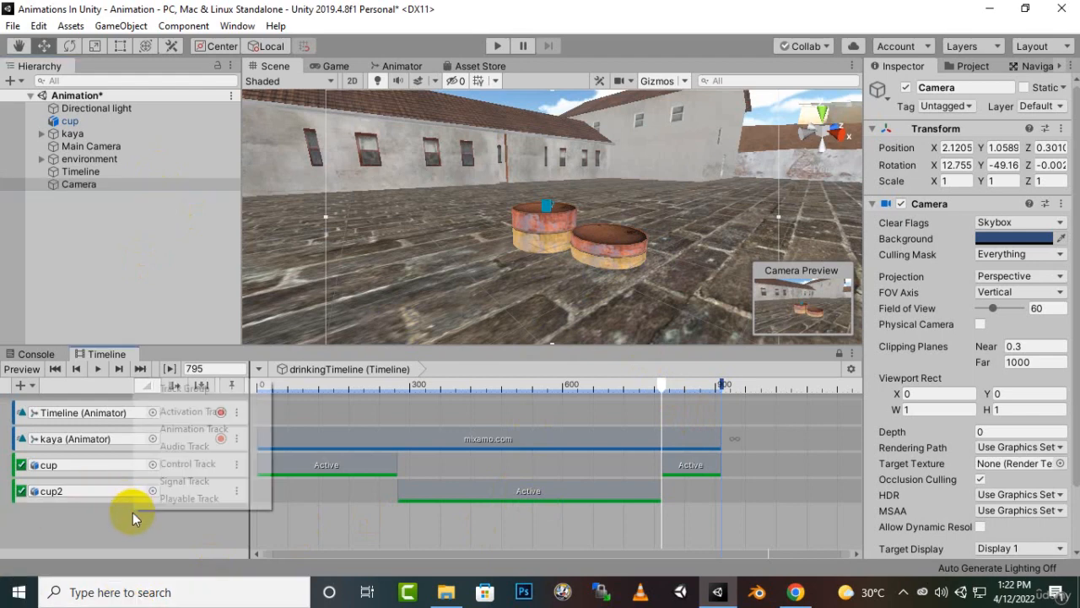
{"action": "left_click", "coordinate": [189, 414]}
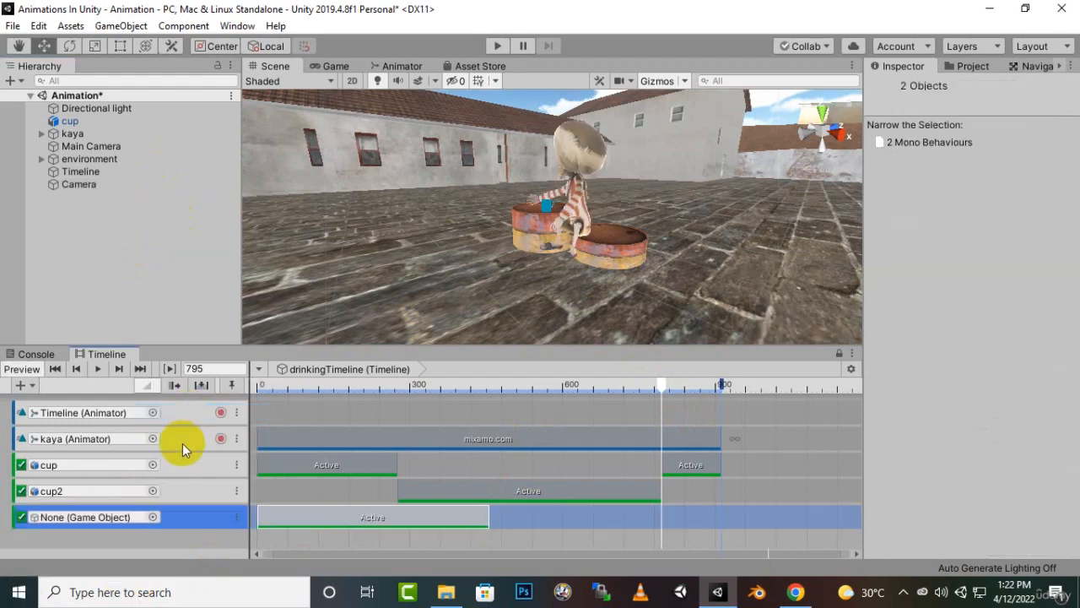
{"action": "left_click_drag", "start_coordinate": [74, 146], "coordinate": [105, 518]}
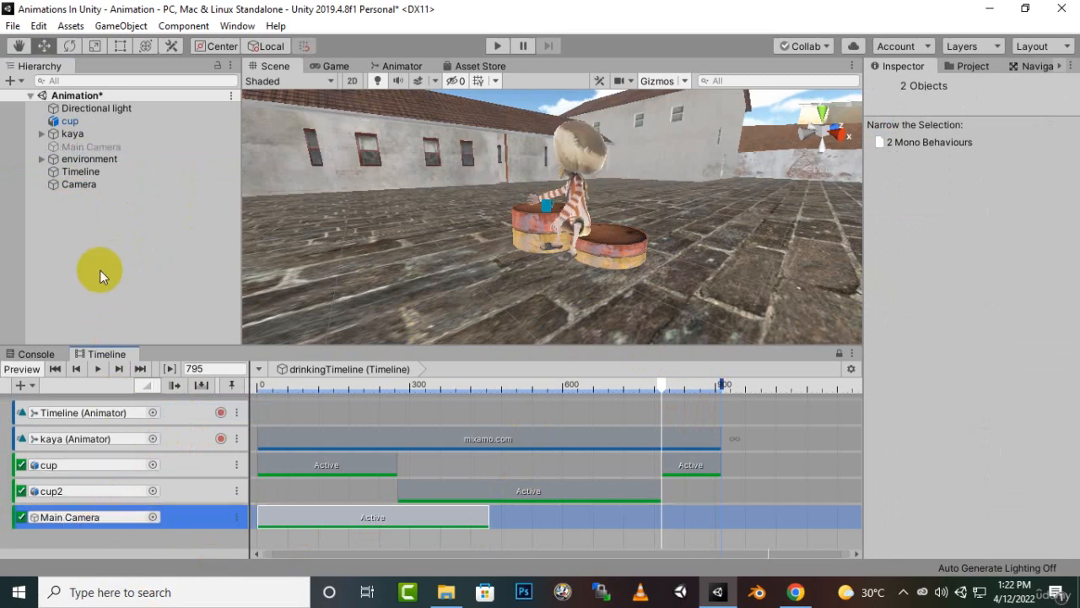
{"action": "right_click", "coordinate": [147, 544]}
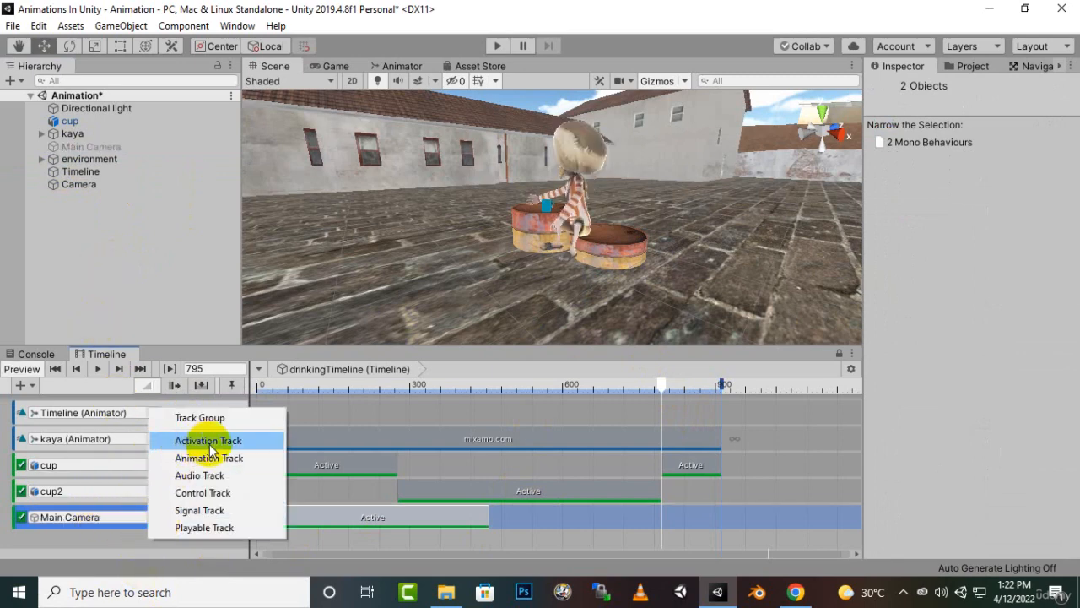
{"action": "left_click", "coordinate": [210, 441]}
{"action": "left_click_drag", "start_coordinate": [83, 188], "coordinate": [124, 543]}
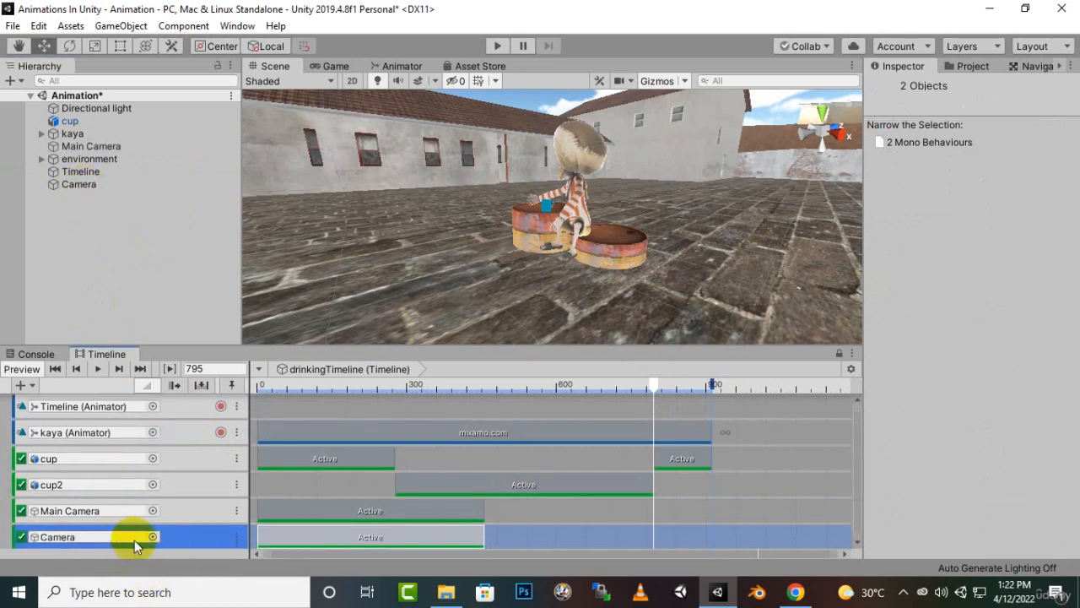
Scrub drinkingTimeline back to frame 39 and move Camera's Active clip onto the Main Camera track, starting at frame 966.
{"action": "scroll", "coordinate": [732, 414], "scroll_direction": "down", "scroll_amount": 2}
{"action": "scroll", "coordinate": [712, 461], "scroll_direction": "up", "scroll_amount": 3}
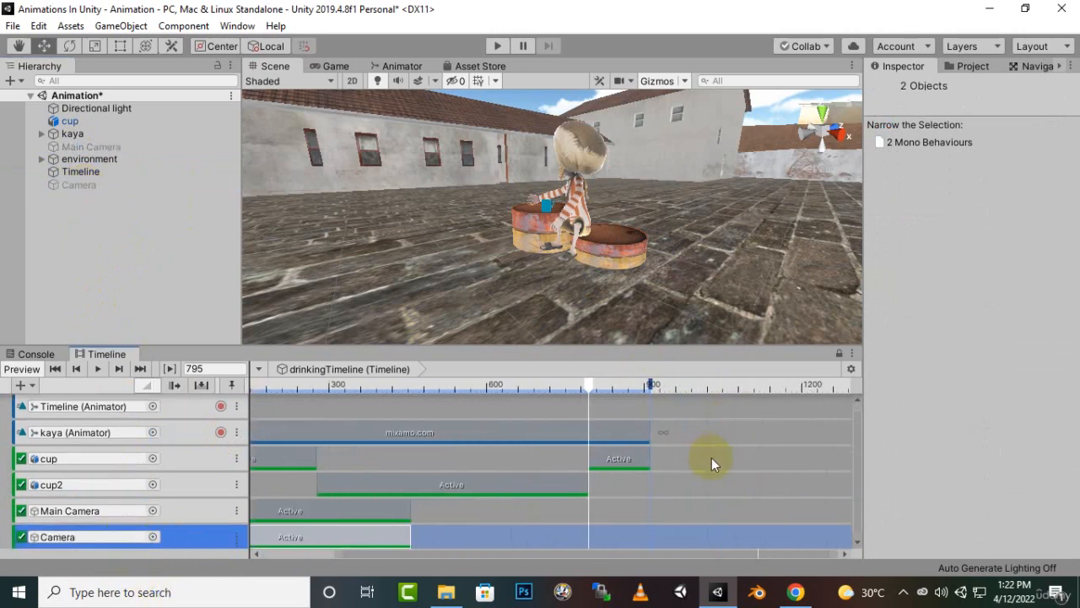
{"action": "scroll", "coordinate": [700, 466], "scroll_direction": "down", "scroll_amount": 2}
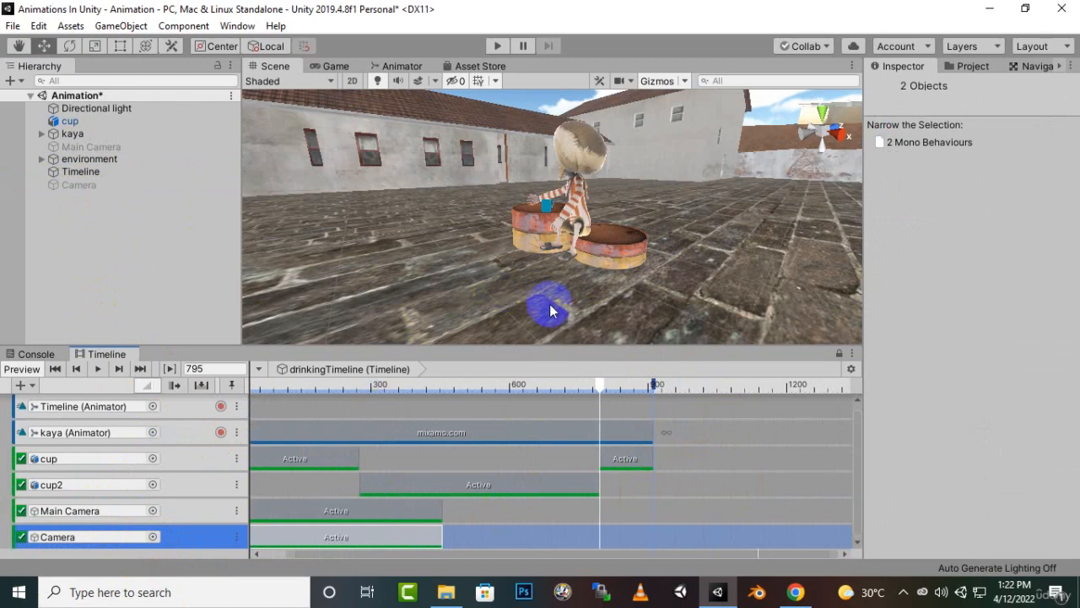
{"action": "left_click_drag", "start_coordinate": [596, 388], "coordinate": [251, 420]}
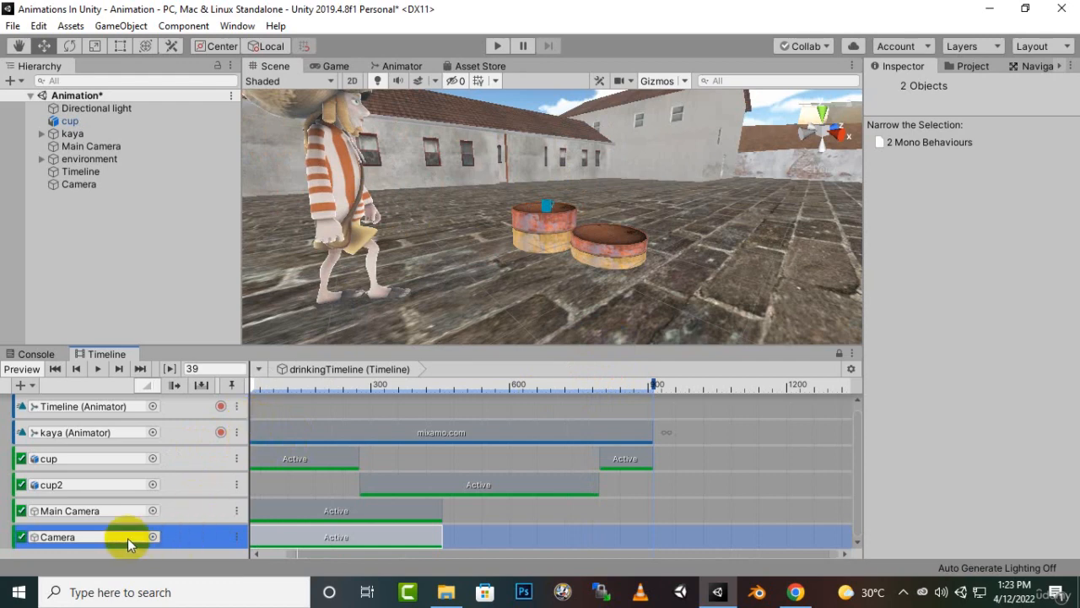
{"action": "left_click", "coordinate": [337, 536]}
{"action": "left_click_drag", "start_coordinate": [390, 540], "coordinate": [803, 513]}
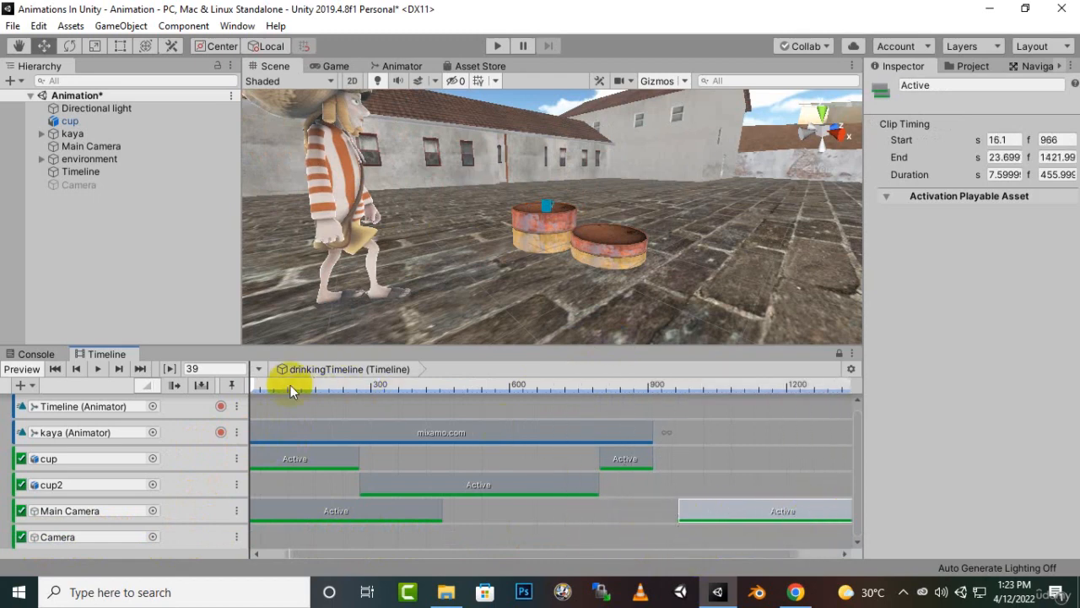
Find the moment kaya starts sitting down and shorten Main Camera's first Active clip to end at frame 195.
{"action": "left_click_drag", "start_coordinate": [259, 384], "coordinate": [323, 398]}
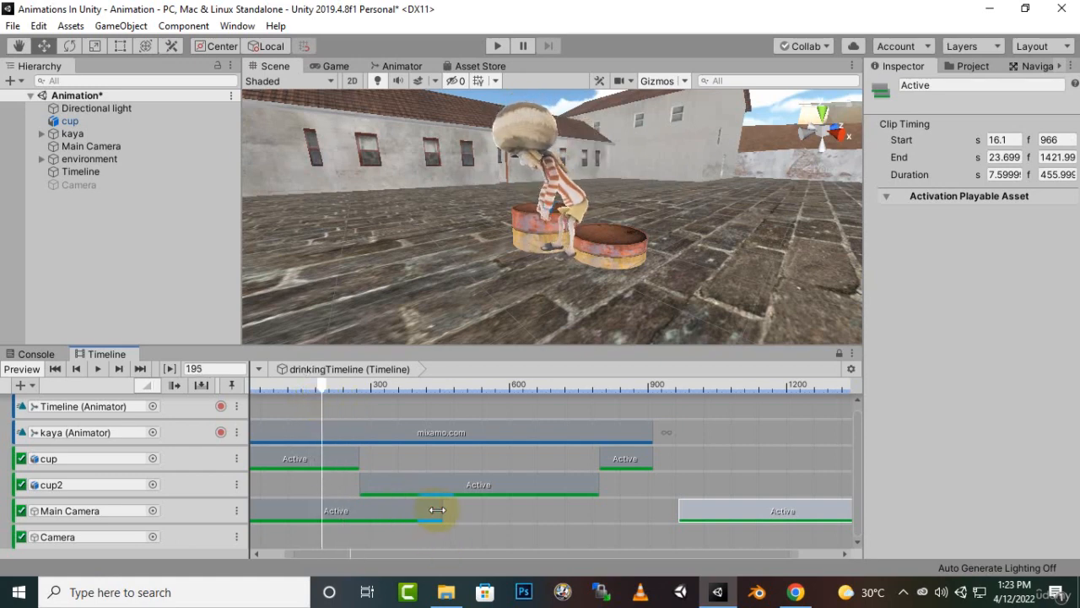
{"action": "left_click", "coordinate": [437, 510]}
{"action": "left_click_drag", "start_coordinate": [438, 510], "coordinate": [322, 517]}
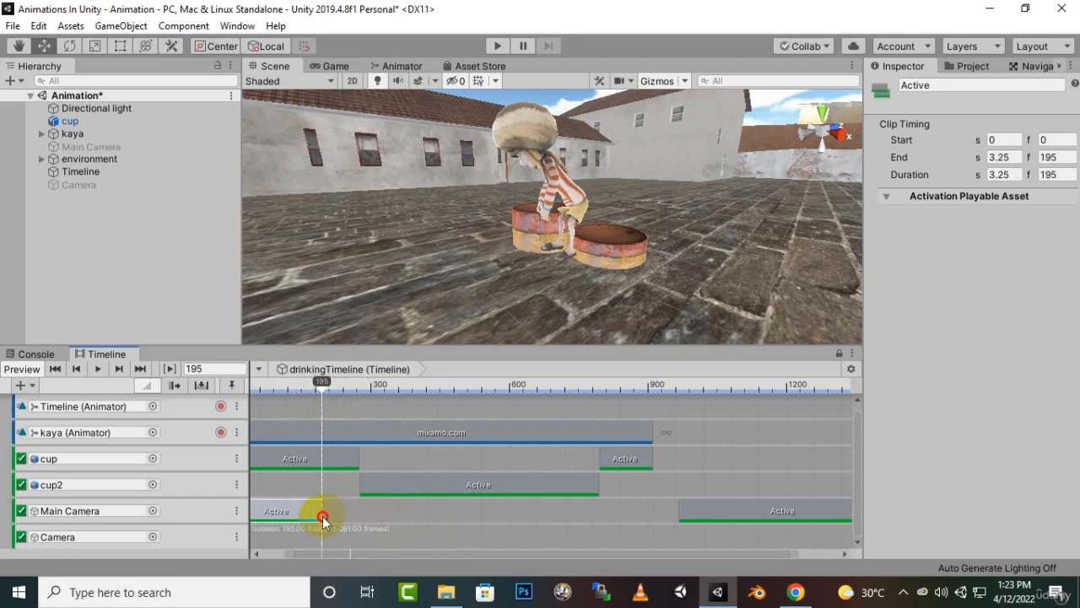
Move Main Camera's second Active clip onto the Camera track, starting at frame 195, and extend it to end at frame 912.
{"action": "left_click_drag", "start_coordinate": [784, 509], "coordinate": [434, 539]}
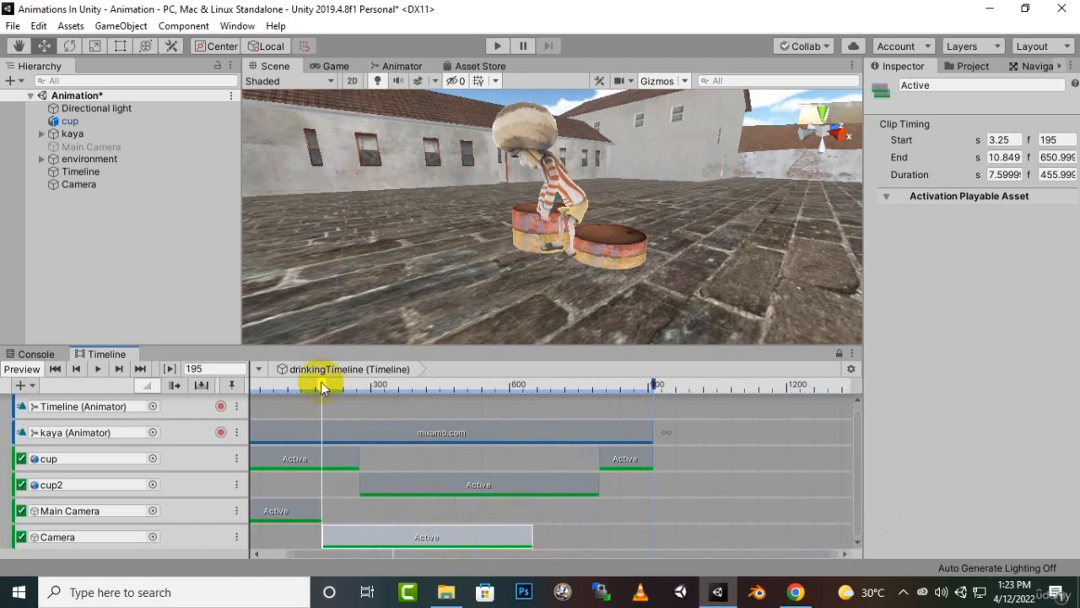
{"action": "left_click_drag", "start_coordinate": [325, 393], "coordinate": [398, 407]}
{"action": "left_click_drag", "start_coordinate": [461, 414], "coordinate": [454, 490]}
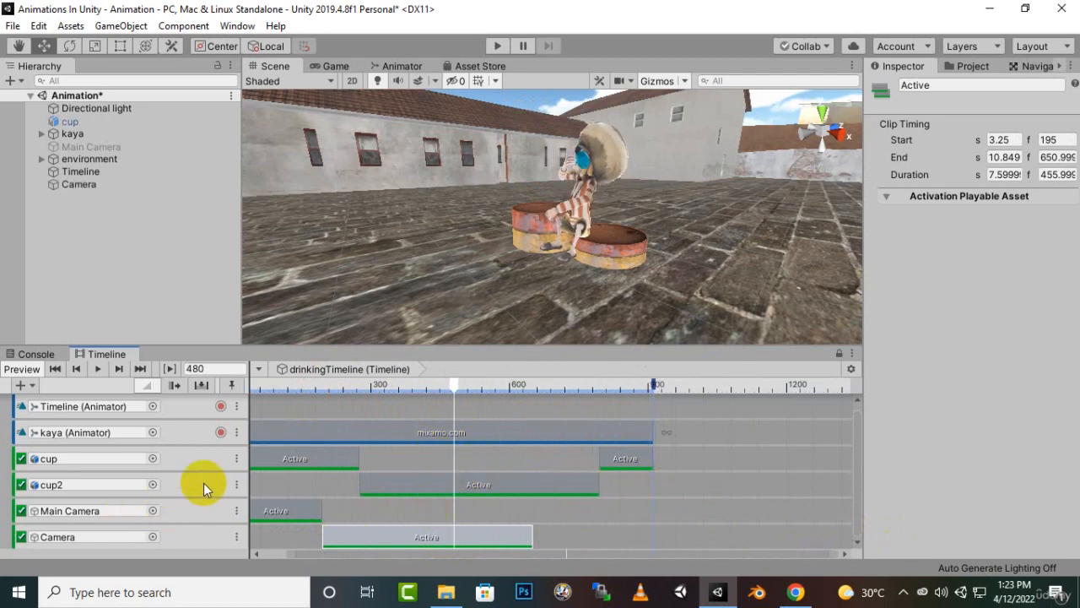
{"action": "left_click_drag", "start_coordinate": [529, 532], "coordinate": [643, 540]}
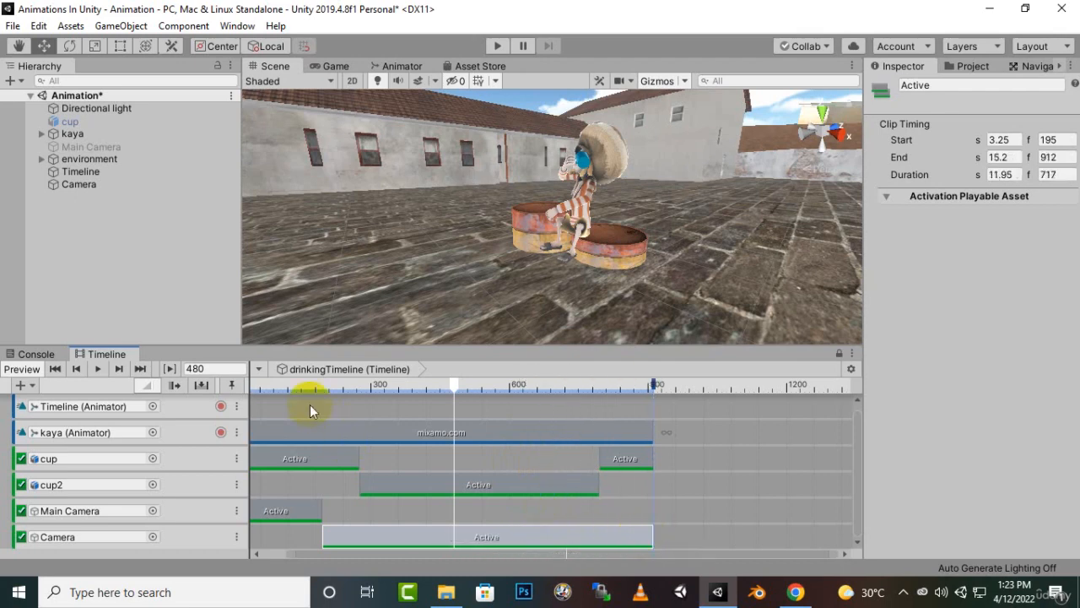
Run the scene in play mode to check the camera switch during kaya's drinking animation, and stop it.
{"action": "left_click", "coordinate": [497, 46]}
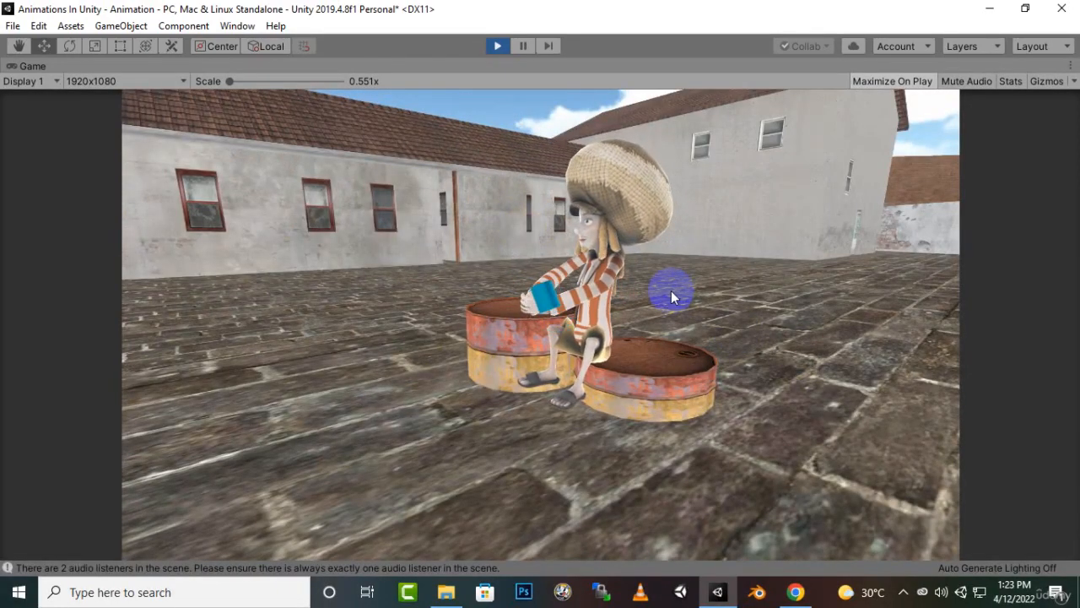
{"action": "left_click", "coordinate": [524, 45]}
{"action": "left_click", "coordinate": [498, 45]}
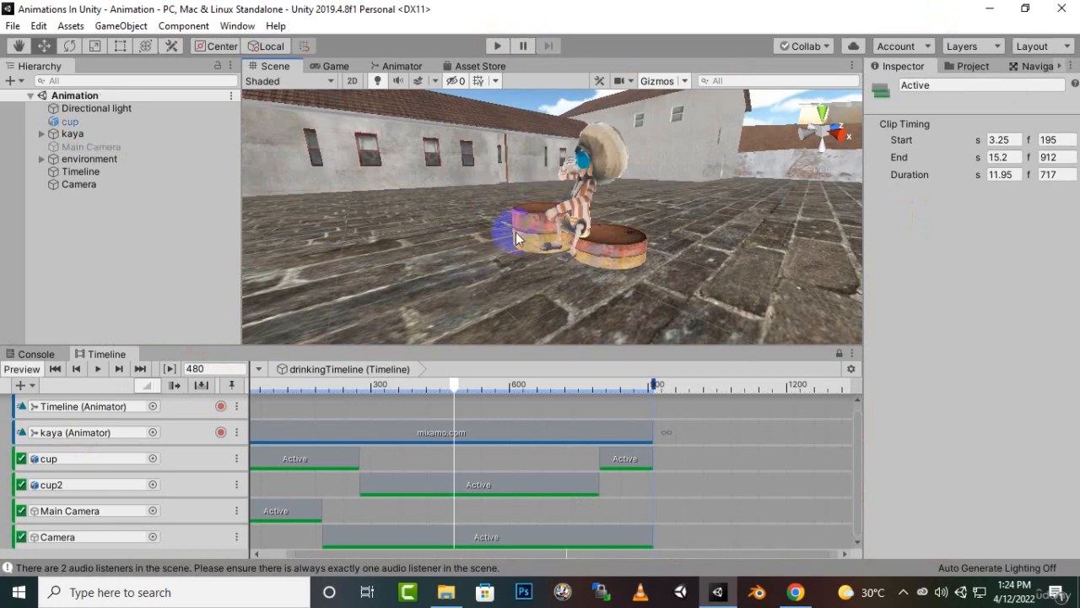
View kaya and the barrels from a higher angle and check the Console for messages logged during playback.
{"action": "middle_click_drag", "start_coordinate": [754, 203], "coordinate": [789, 270]}
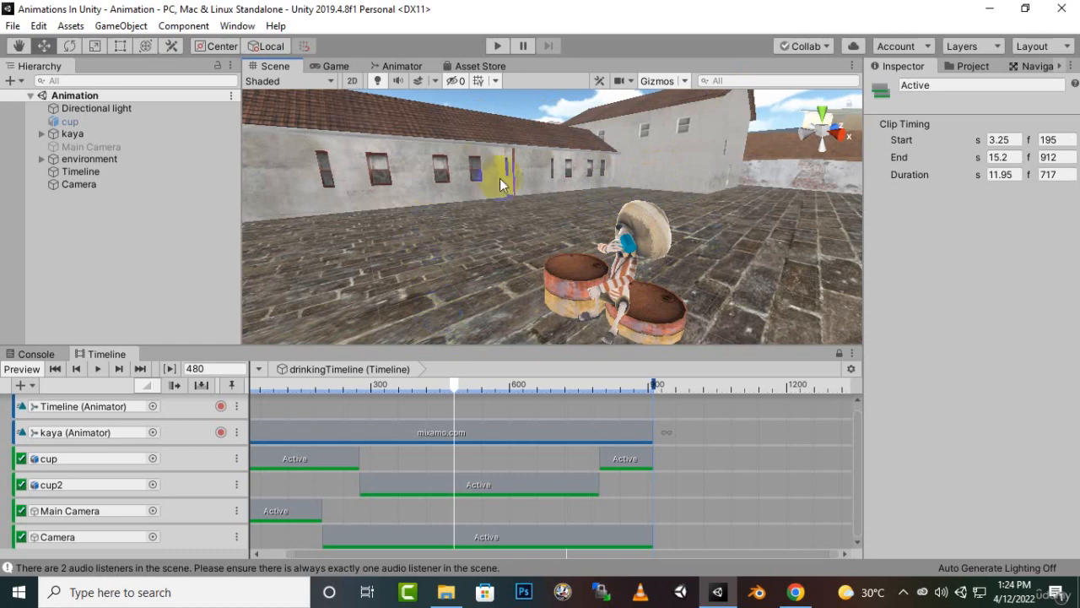
{"action": "left_click", "coordinate": [36, 353]}
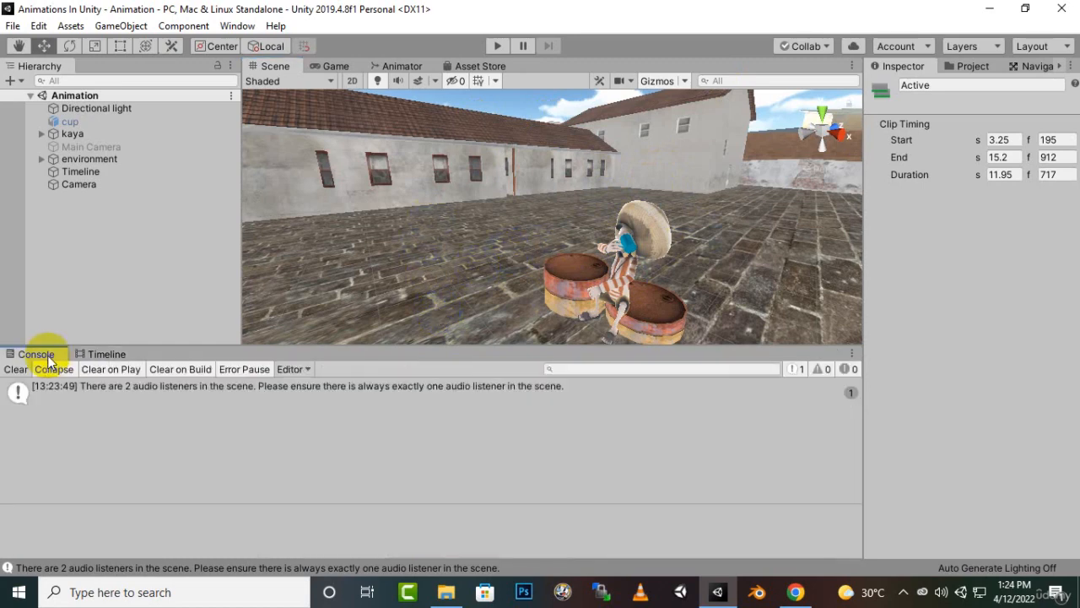
{"action": "left_click", "coordinate": [903, 591]}
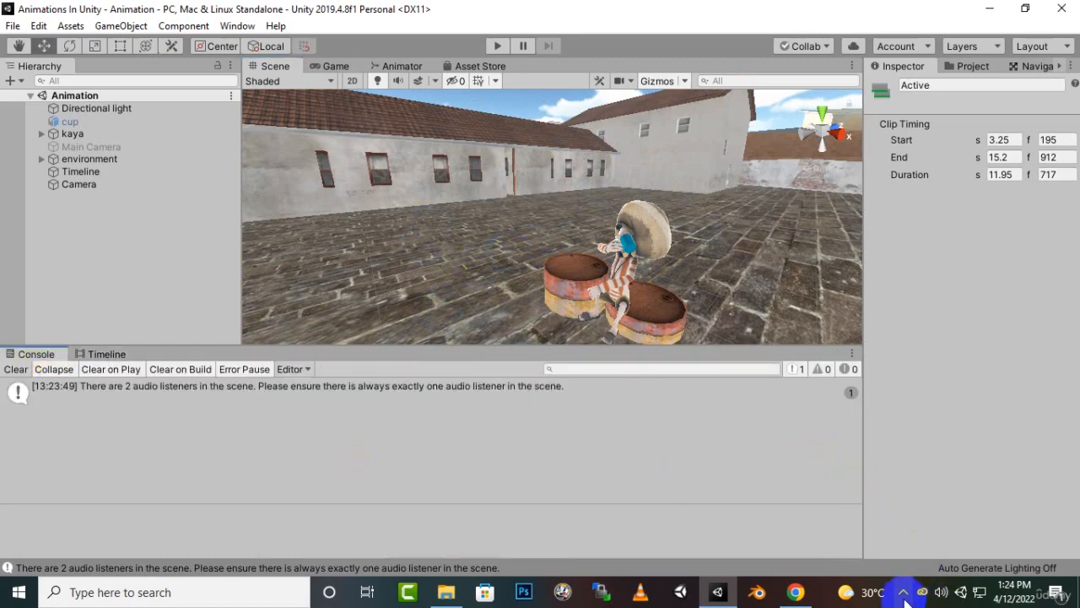